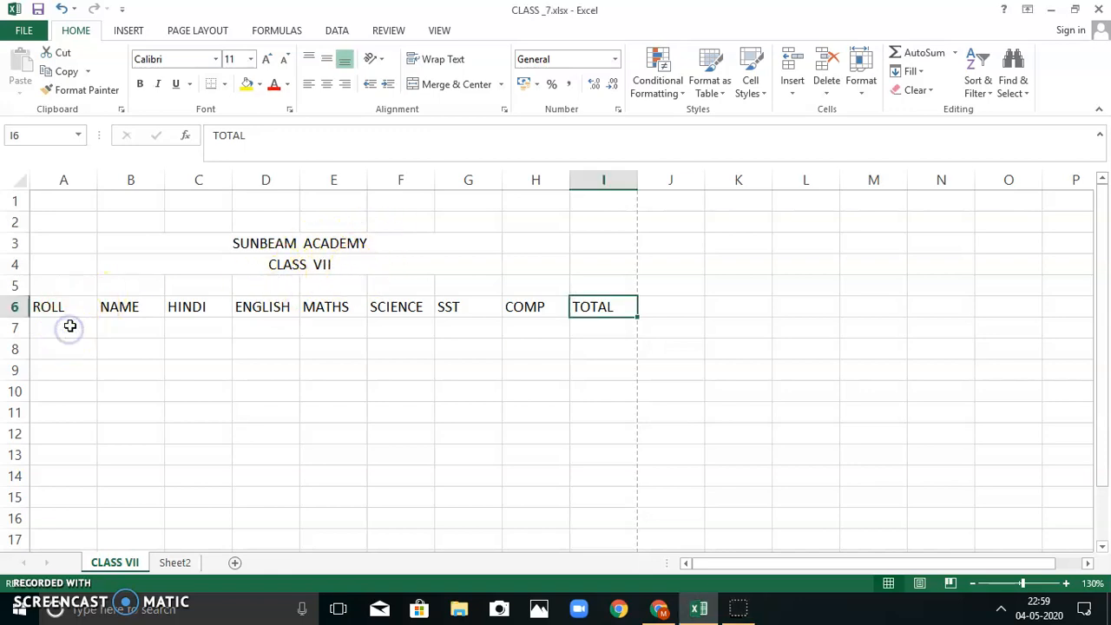
- Enter 1 in cell A7 and 2 in cell A8 as the first two roll numbers
click(69, 326)
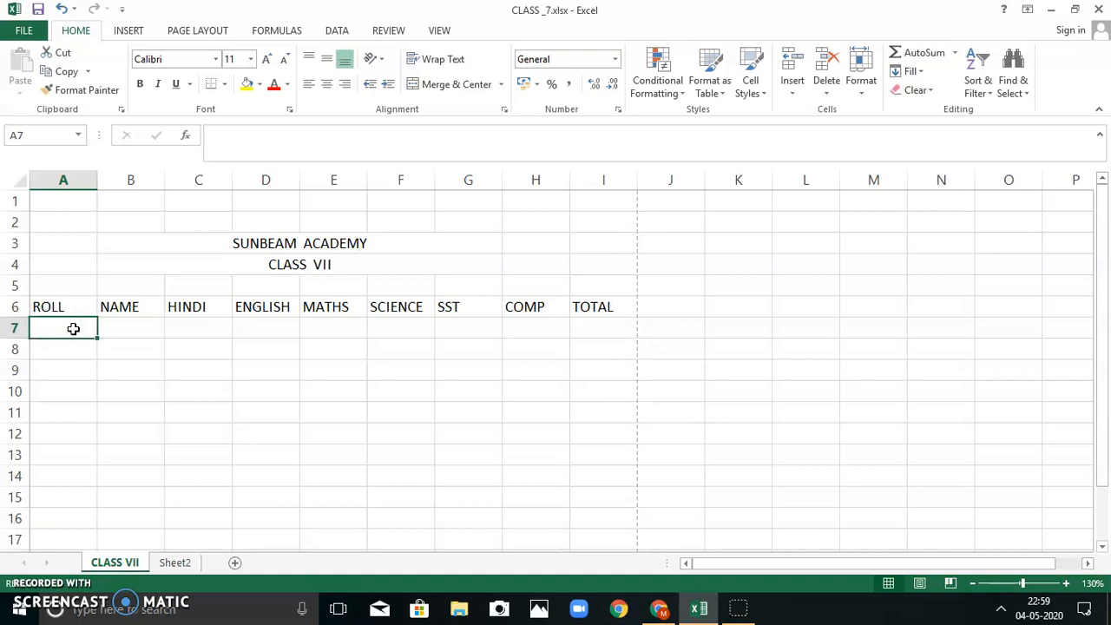
text(1)
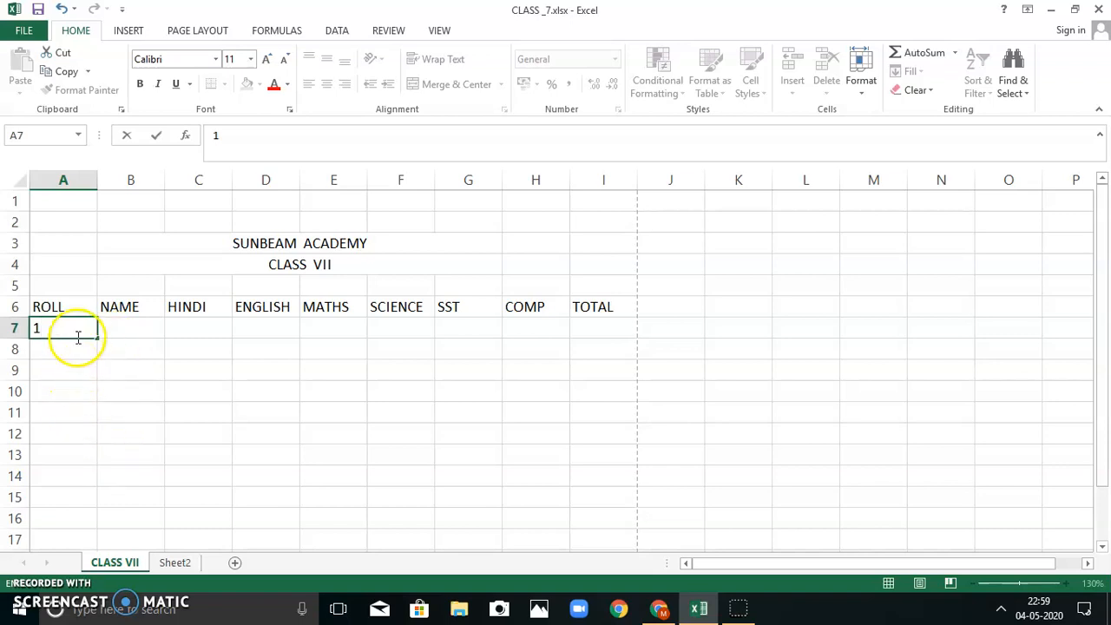
click(80, 354)
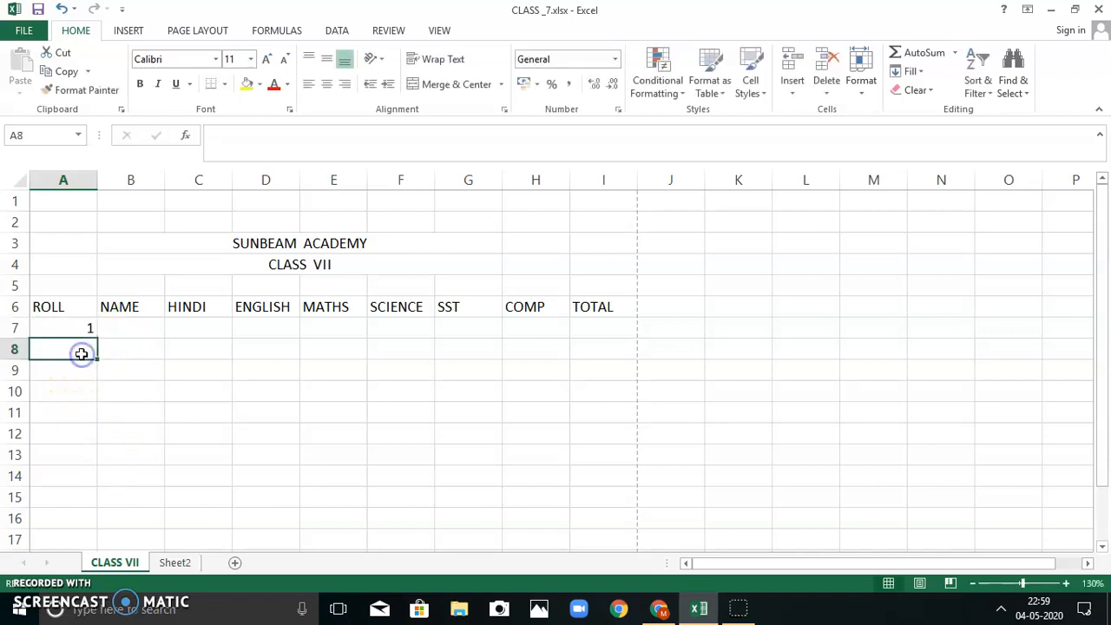
text(2)
click(80, 369)
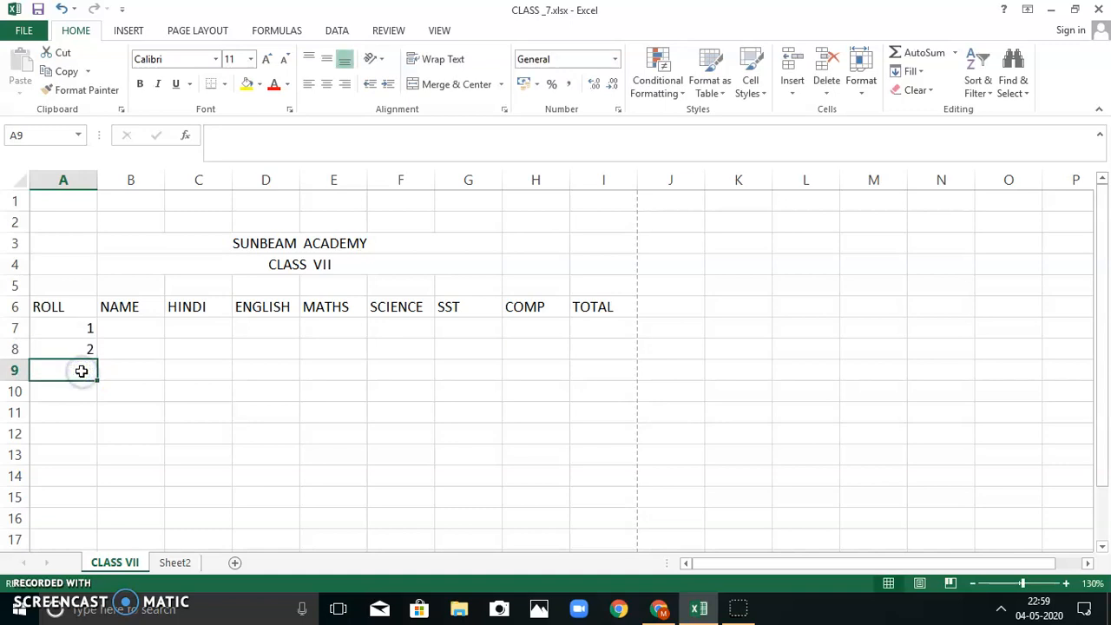
text(3)
click(88, 390)
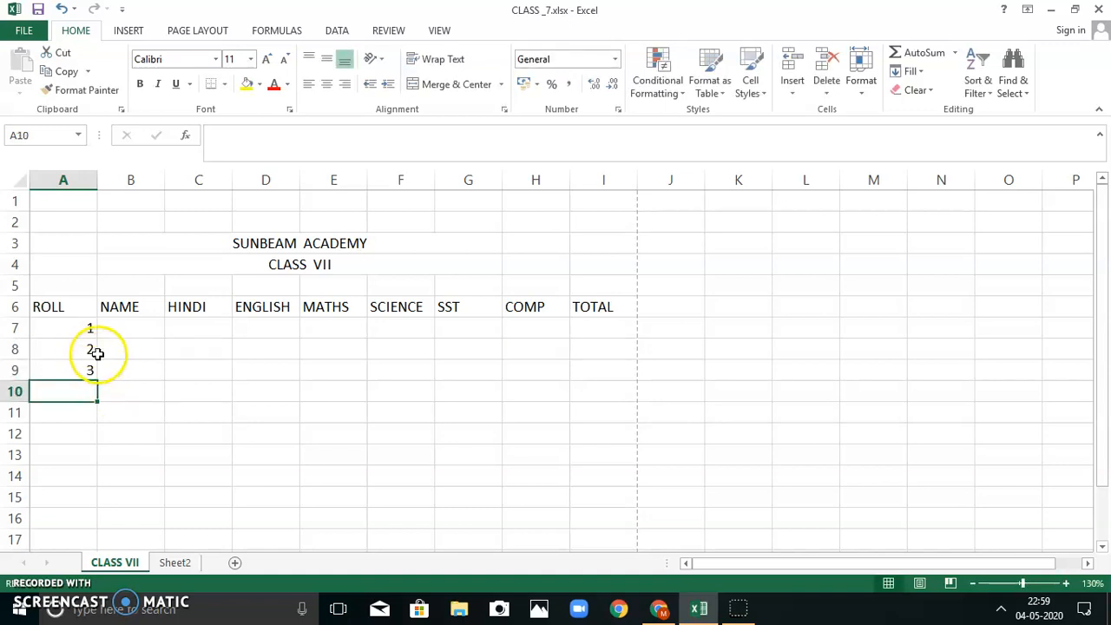
click(55, 367)
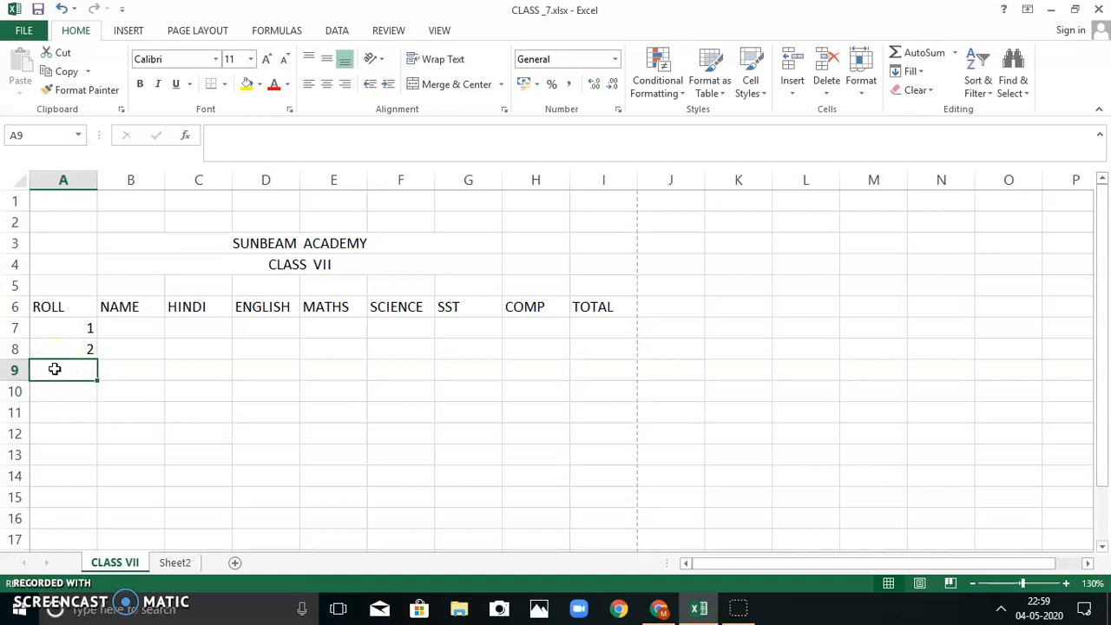
- Extend the roll number series from A7:A8 down to cell A16, filling 1 to 10
drag(81, 328, 79, 348)
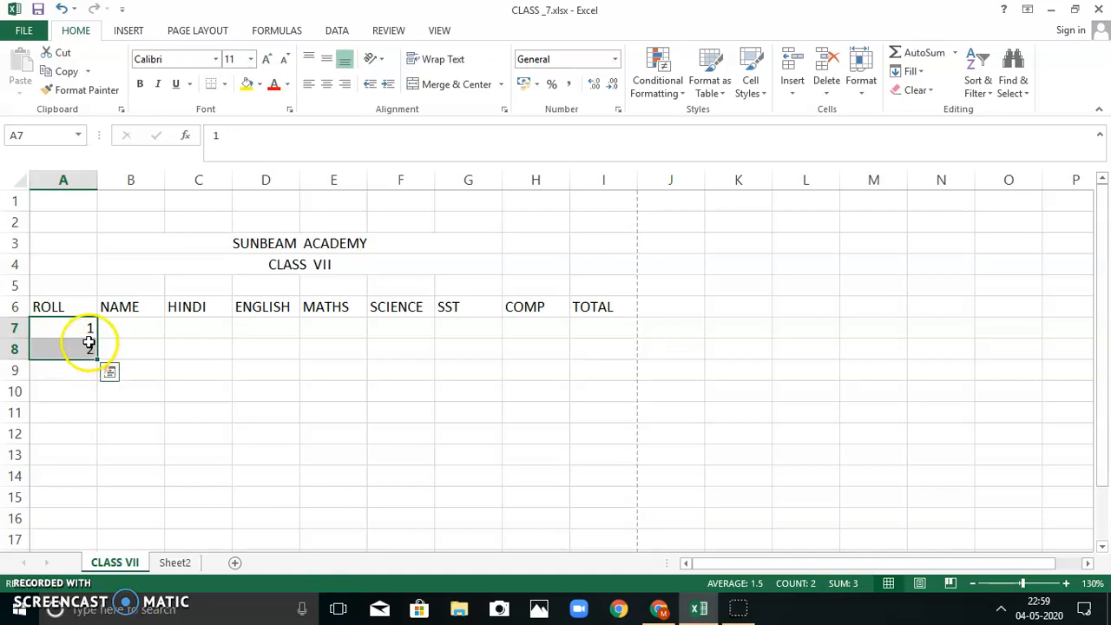
drag(73, 333, 62, 350)
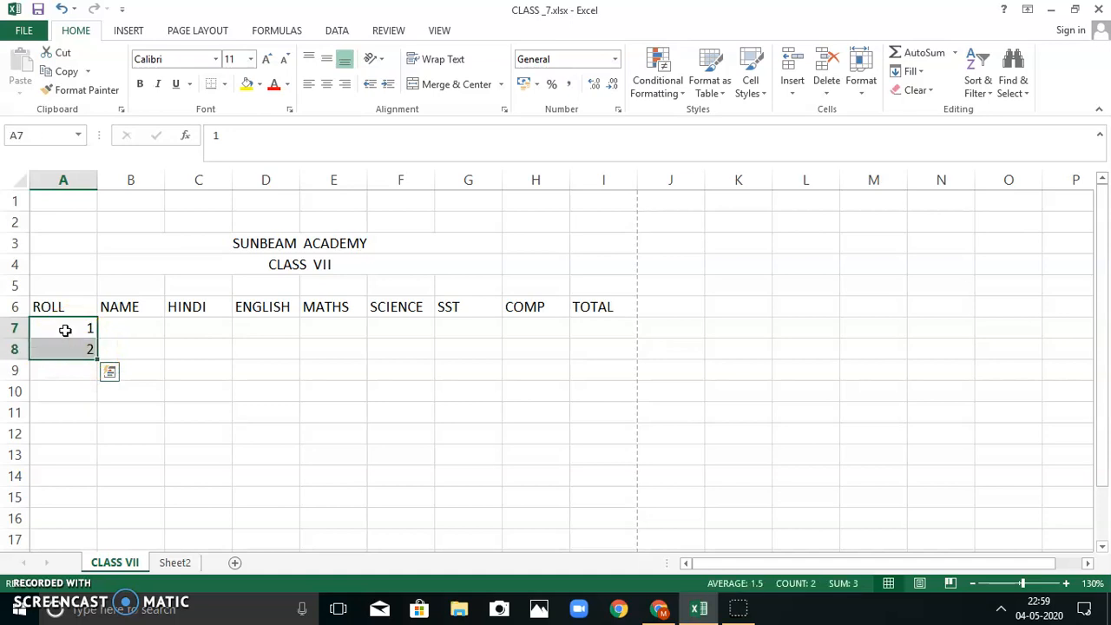
click(61, 330)
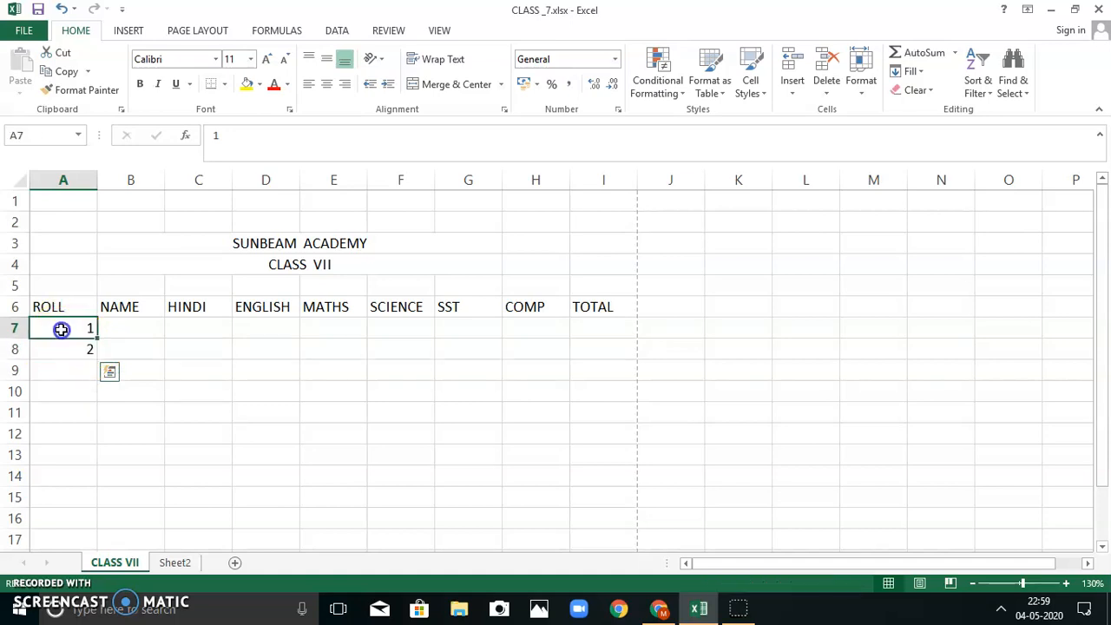
drag(58, 339, 57, 347)
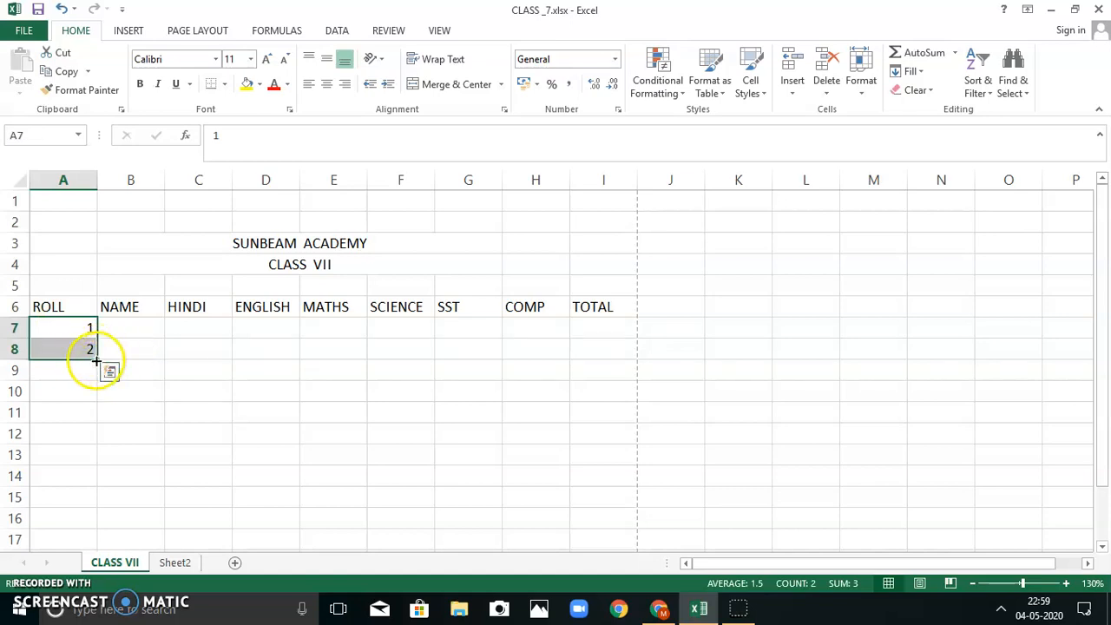
drag(95, 359, 82, 531)
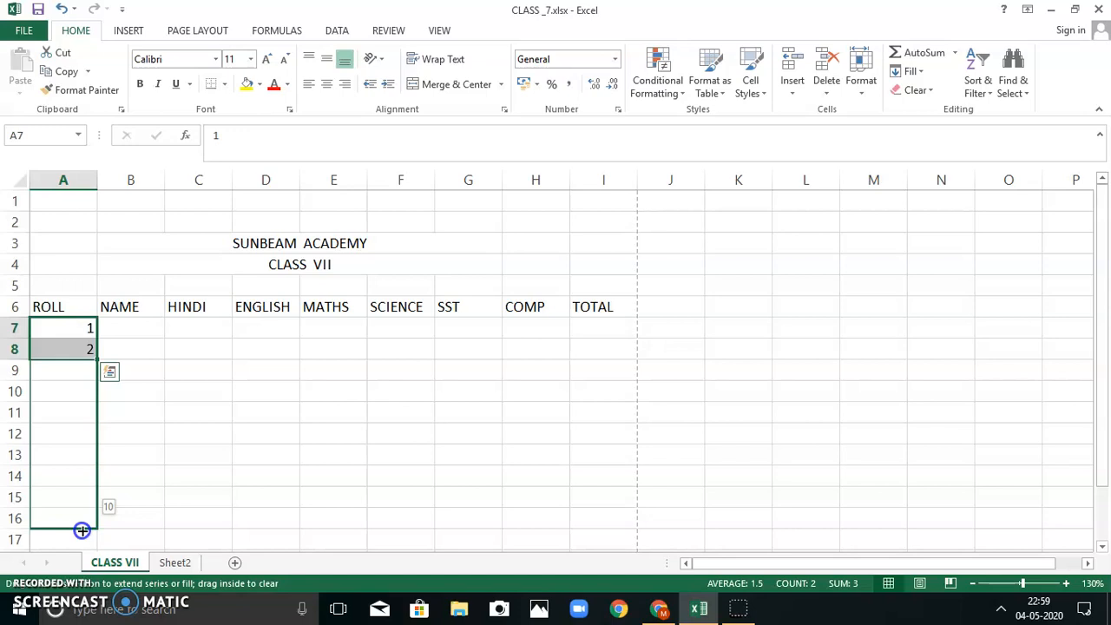
drag(82, 530, 81, 529)
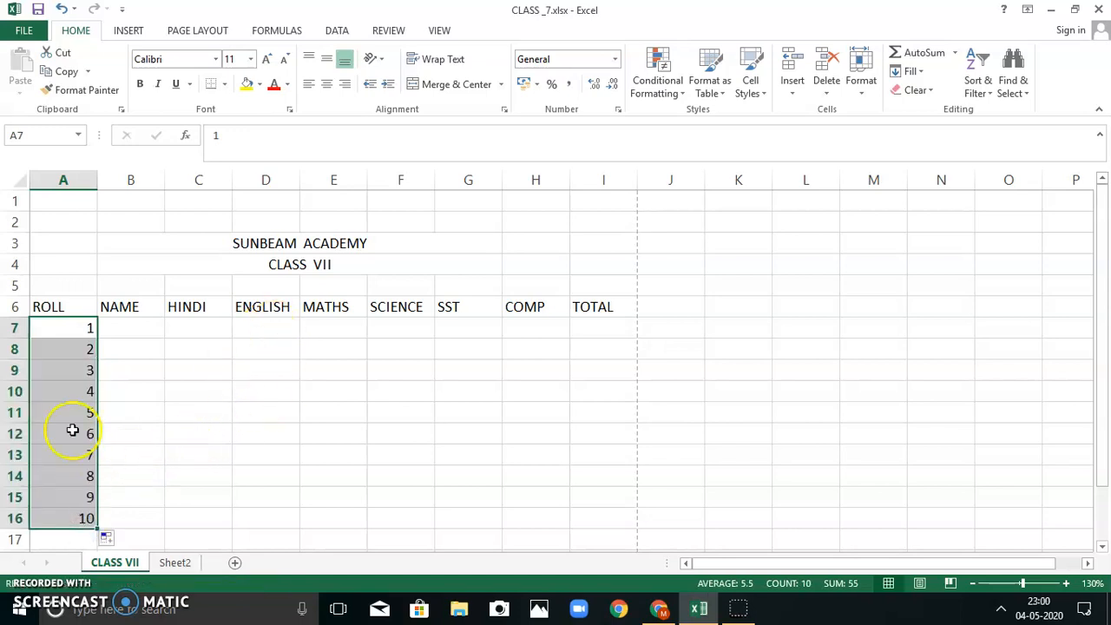
- Enter X1 in cell B7 and fill the series down to X10 in cell B16
click(146, 327)
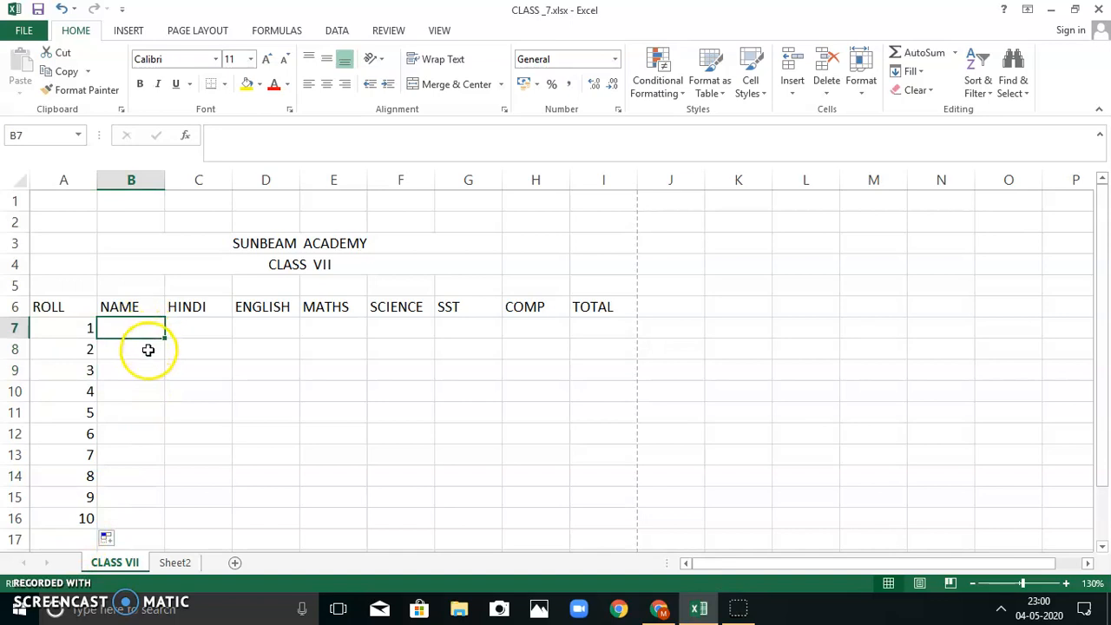
text(X1)
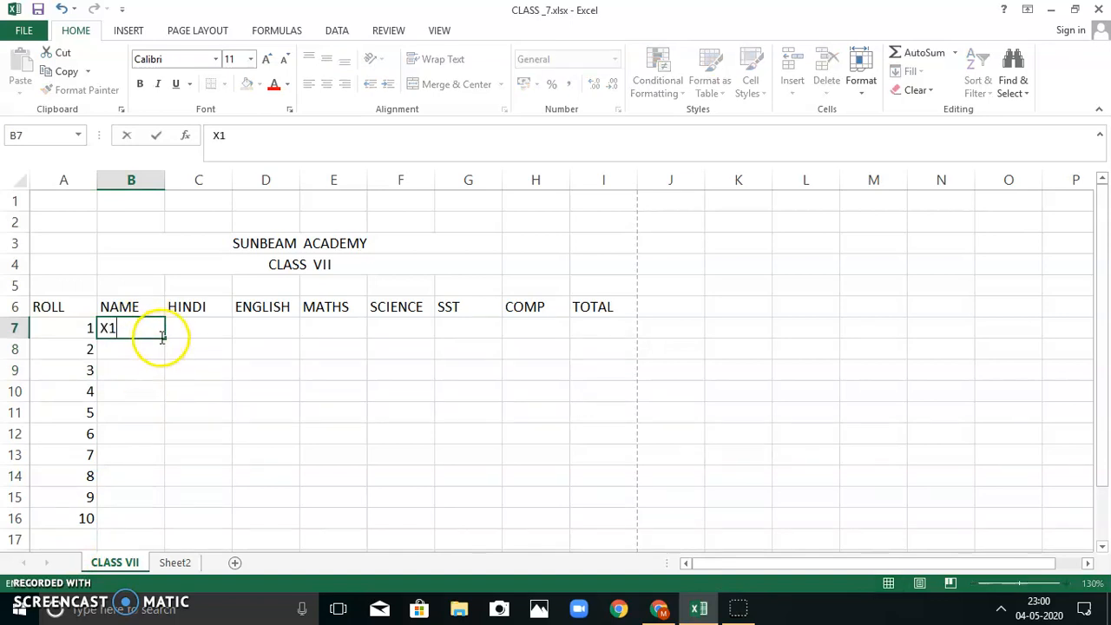
drag(164, 339, 153, 531)
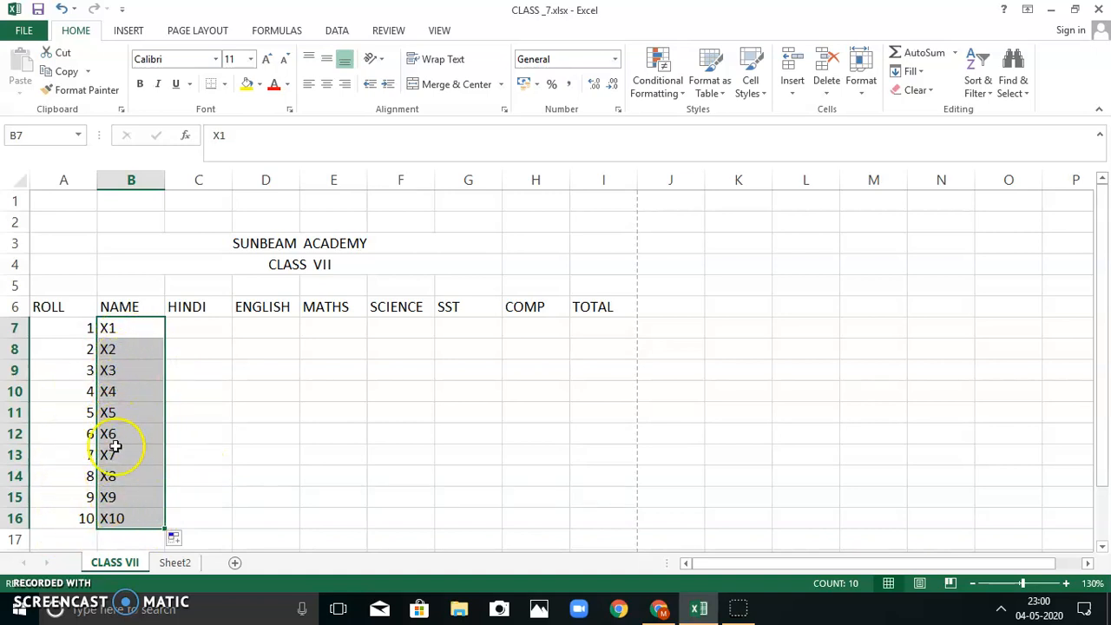
- Enter the HINDI marks 50, 56, 89, 65 and 45 in cells C7 to C11
click(202, 329)
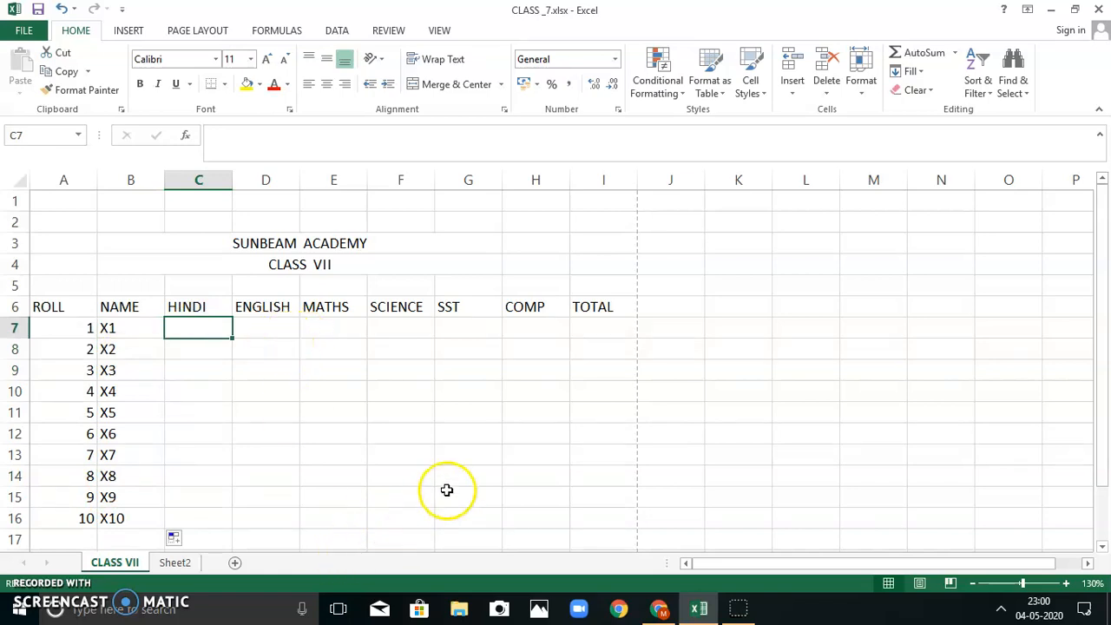
text(5)
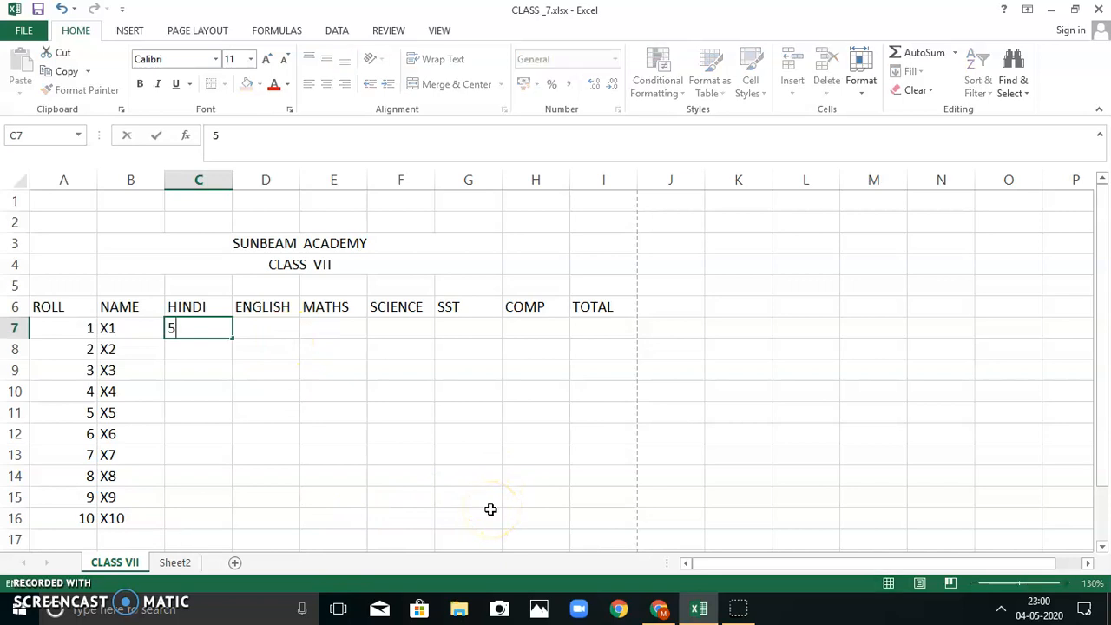
text(0)
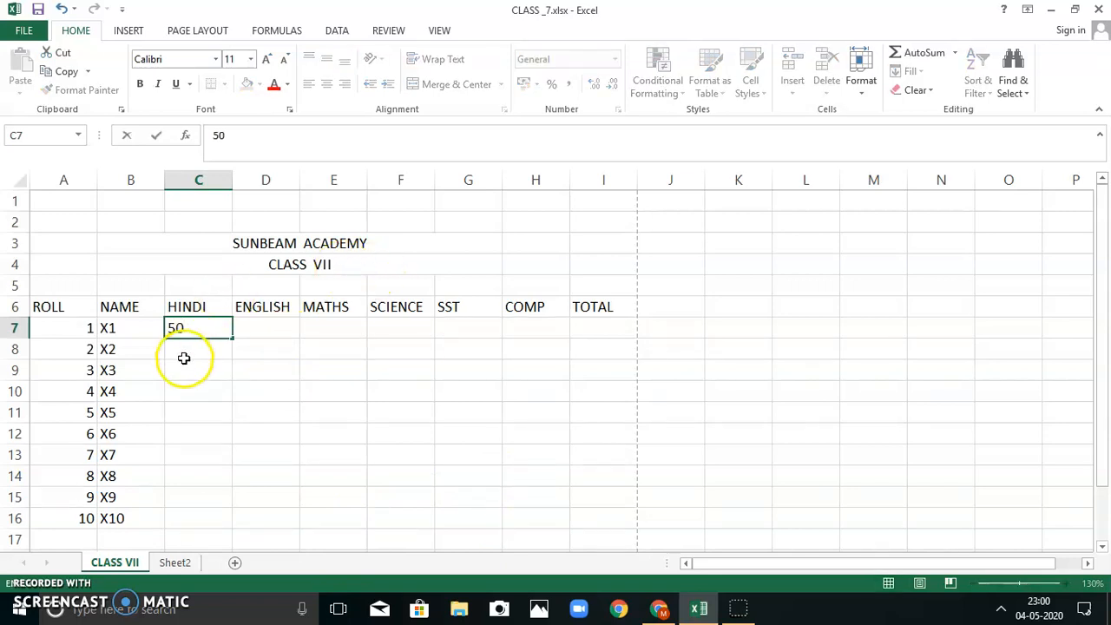
click(214, 345)
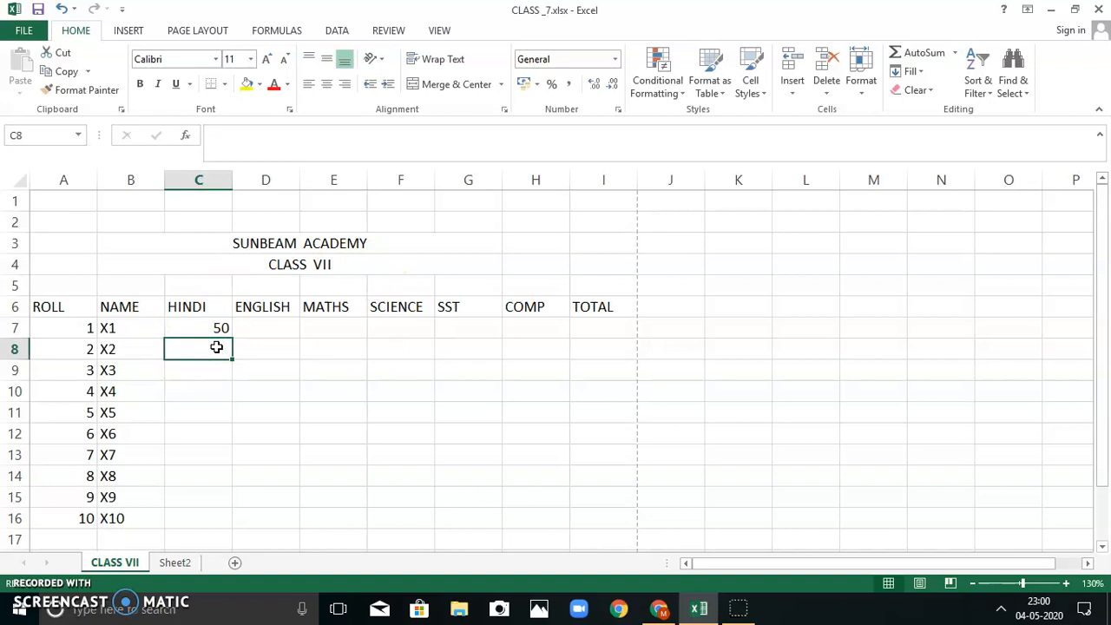
text(56)
click(187, 371)
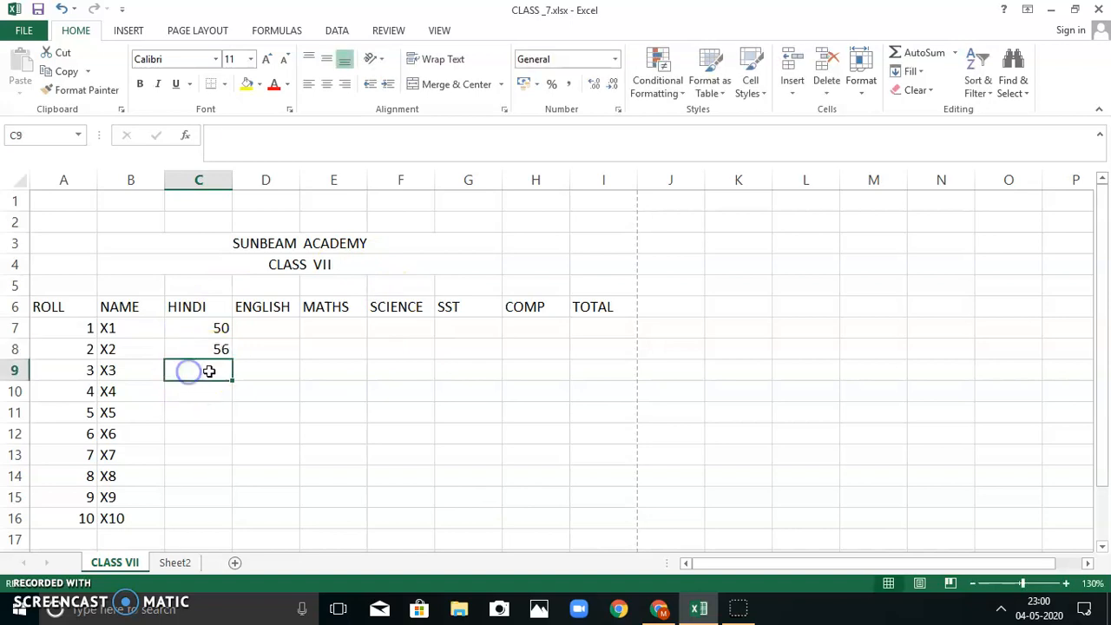
text(89)
click(206, 389)
text(65)
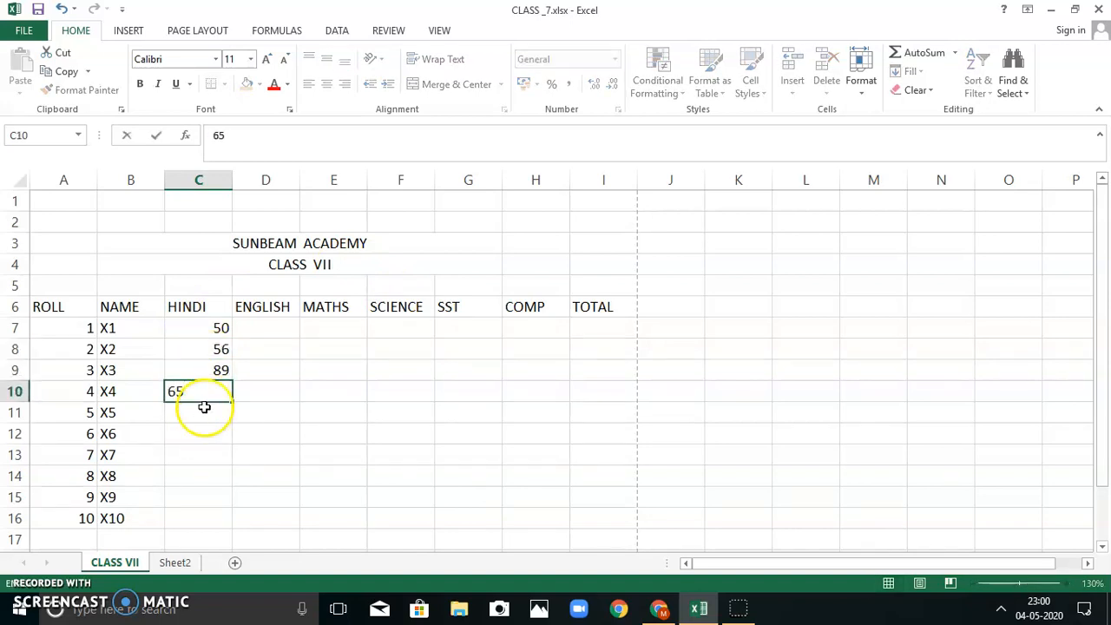
click(203, 409)
text(45)
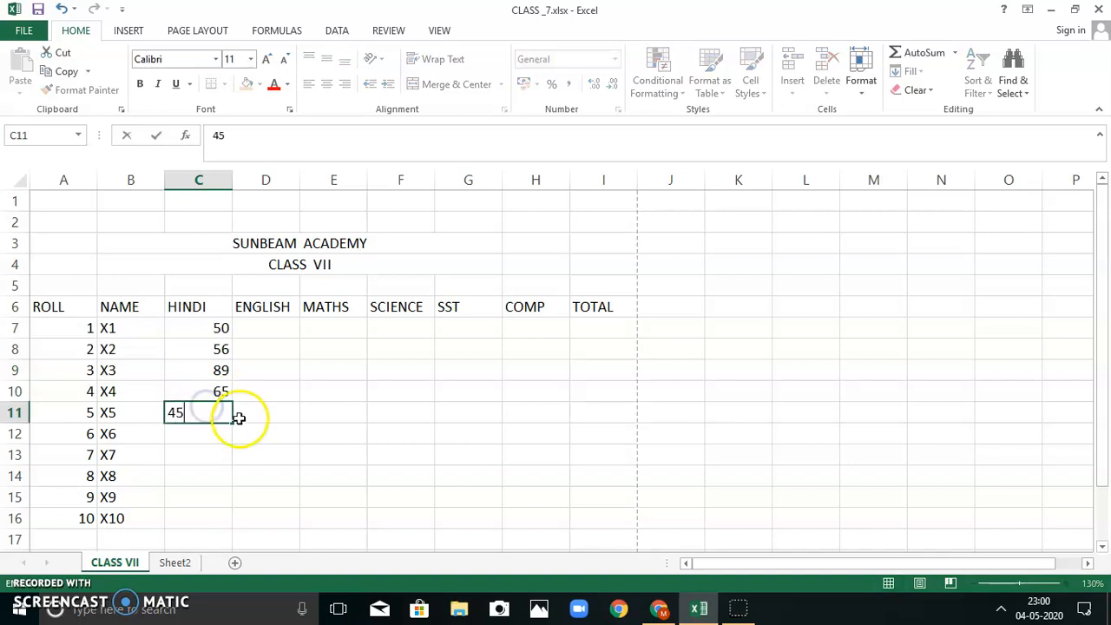
- Enter the ENGLISH marks 56, 78, 76, 44 and 77 in cells D7 to D11
click(261, 328)
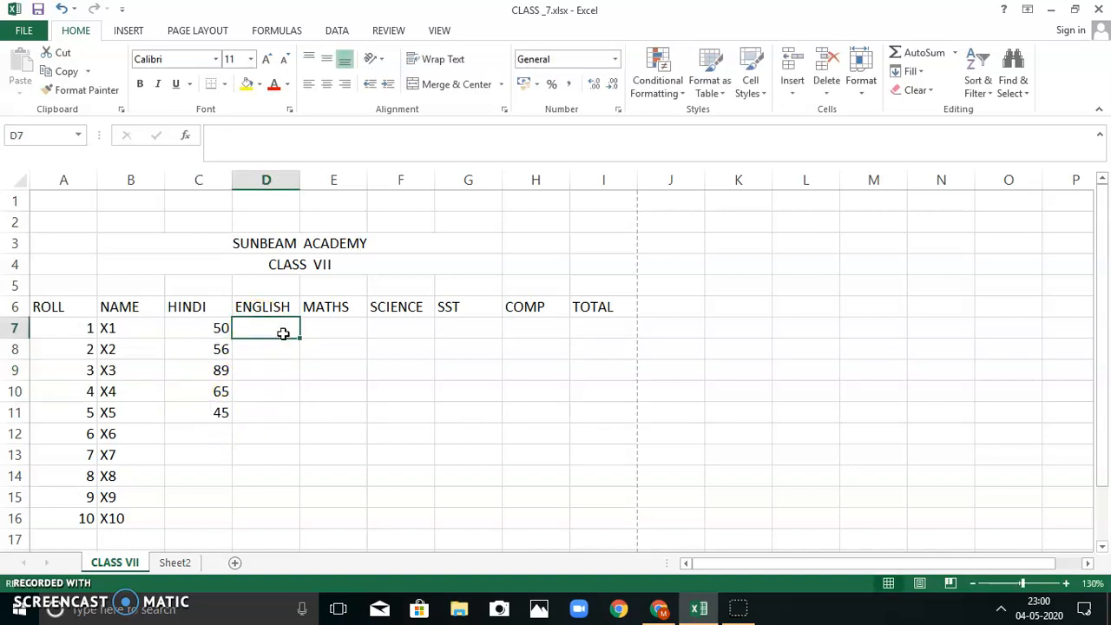
text(56)
click(271, 349)
text(78)
click(273, 365)
text(76)
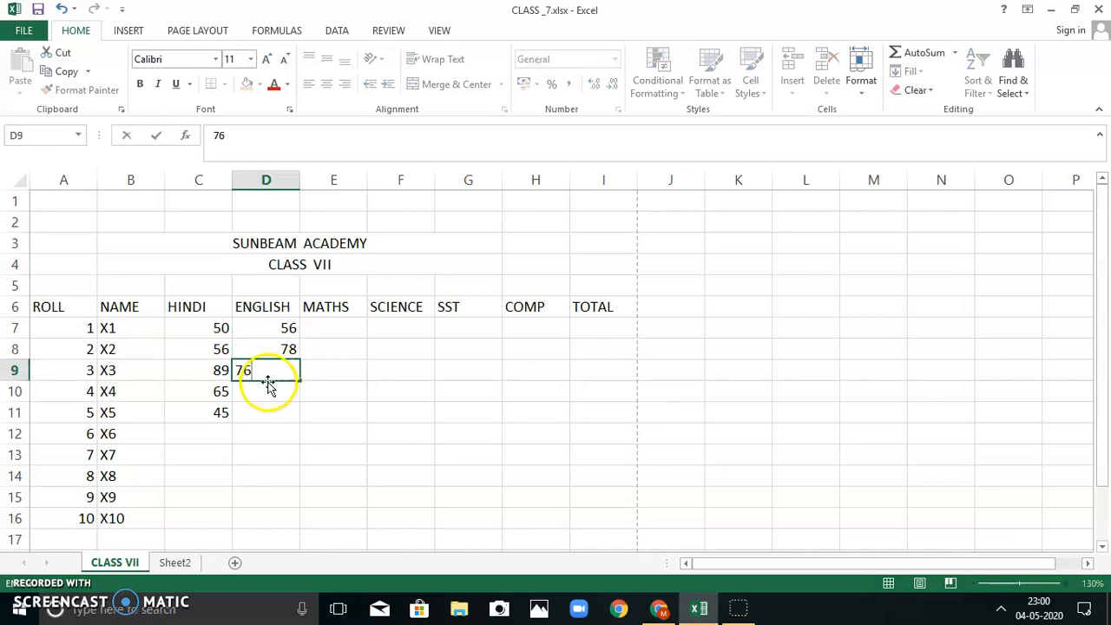
click(265, 385)
text(44)
click(264, 412)
text(77)
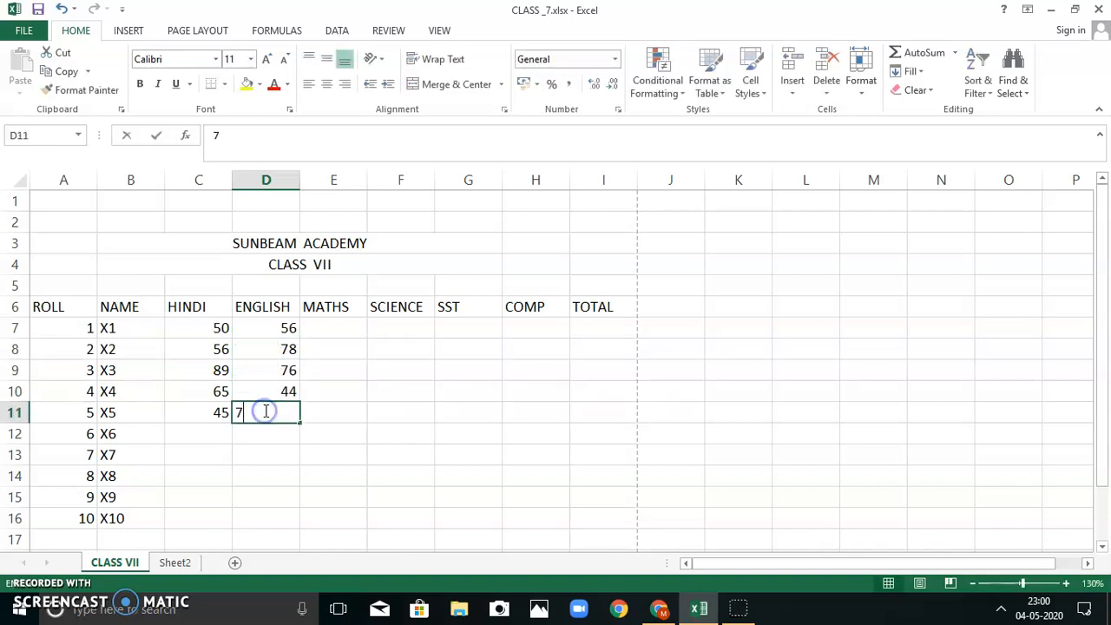
- Enter the MATHS marks 88, 66, 57, 46 and 88 in cells E7 to E11
click(341, 327)
text(88)
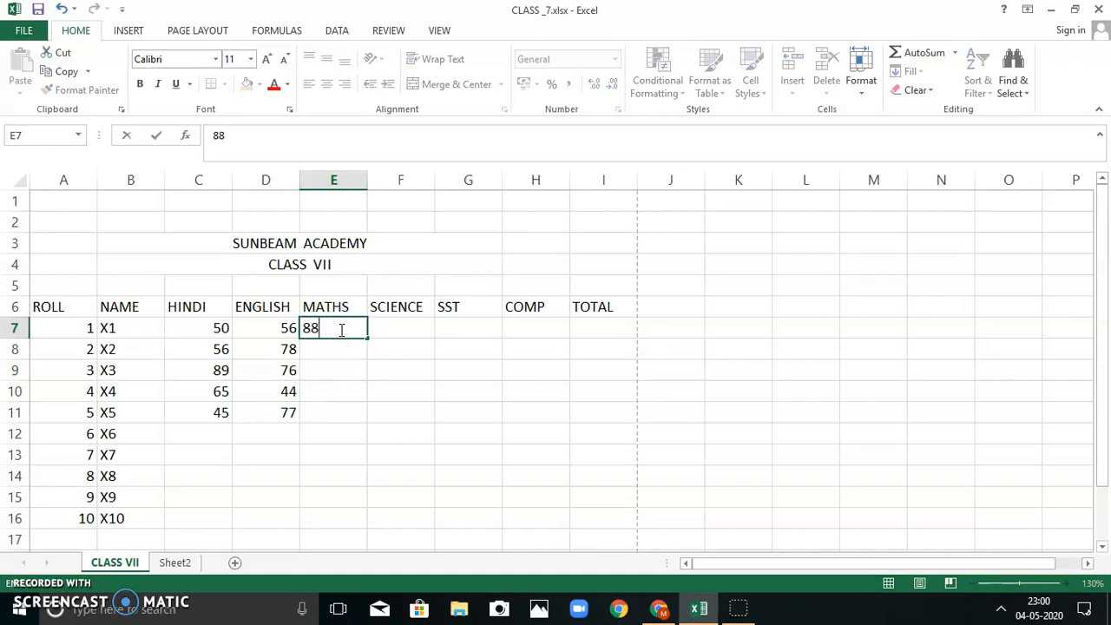
click(339, 350)
text(66)
click(339, 369)
text(57)
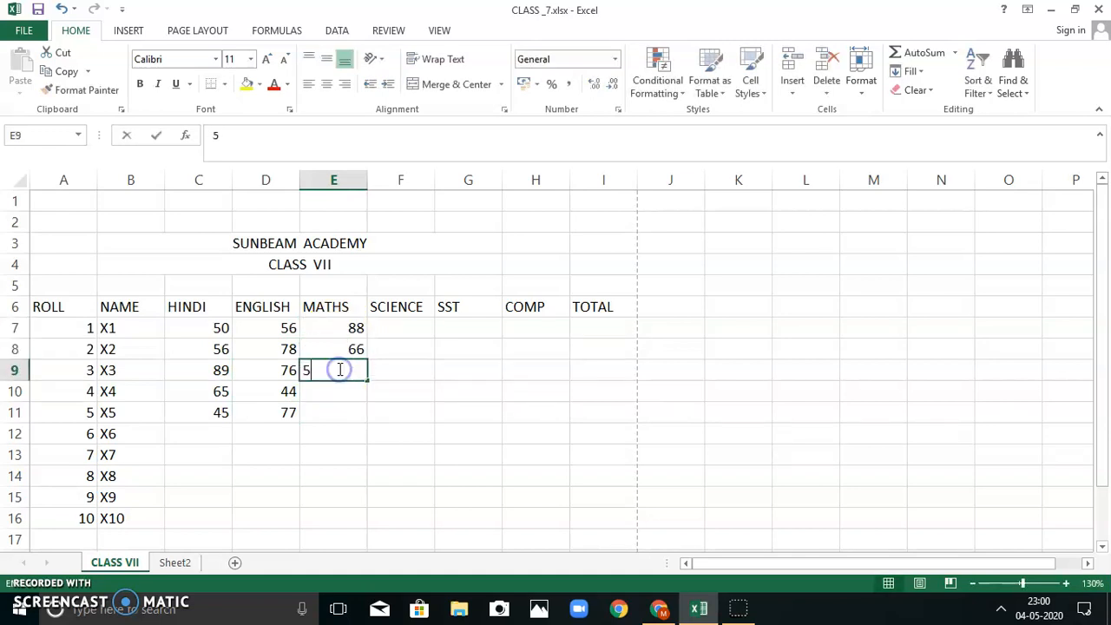
click(323, 391)
text(46)
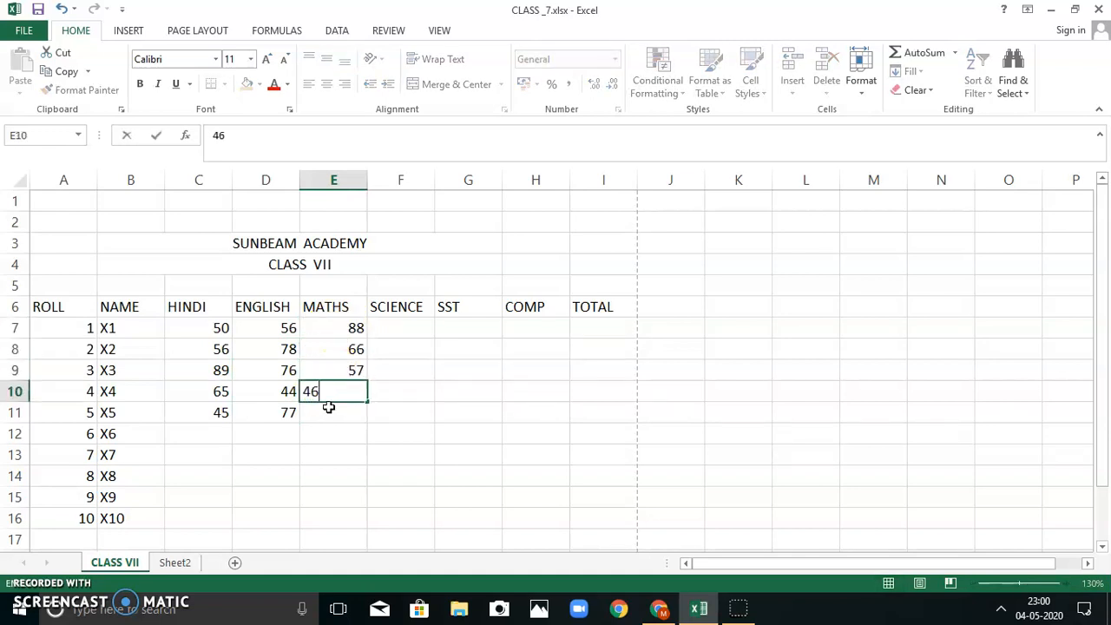
click(330, 410)
text(88)
- Enter the SCIENCE marks 86, 43, 45, 64 and 67 in cells F7 to F11
click(398, 329)
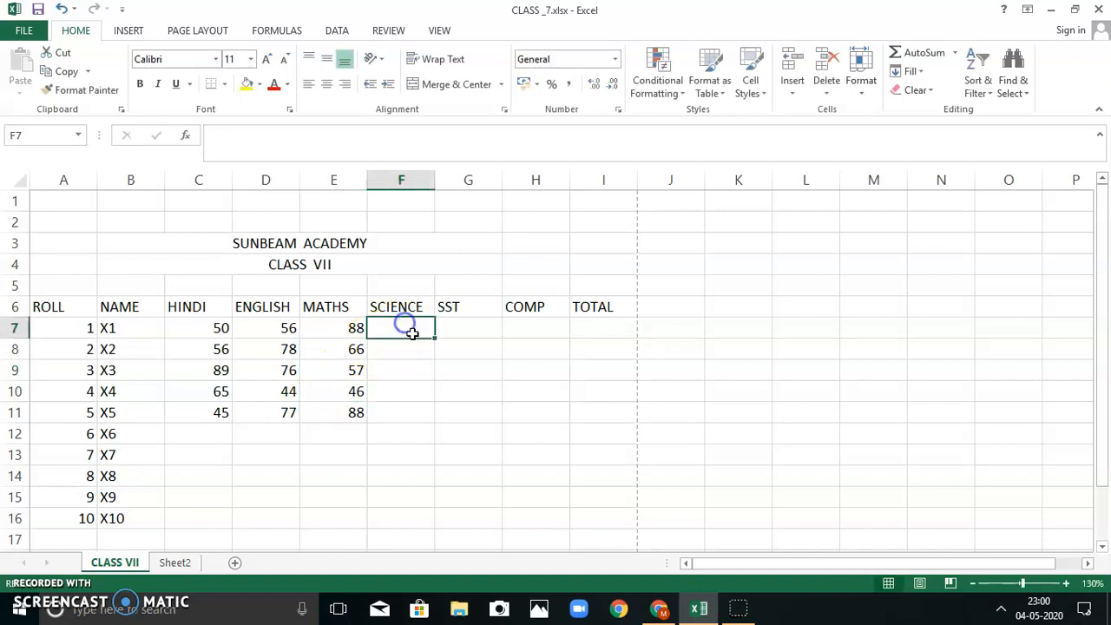
text(86)
click(405, 351)
text(4)
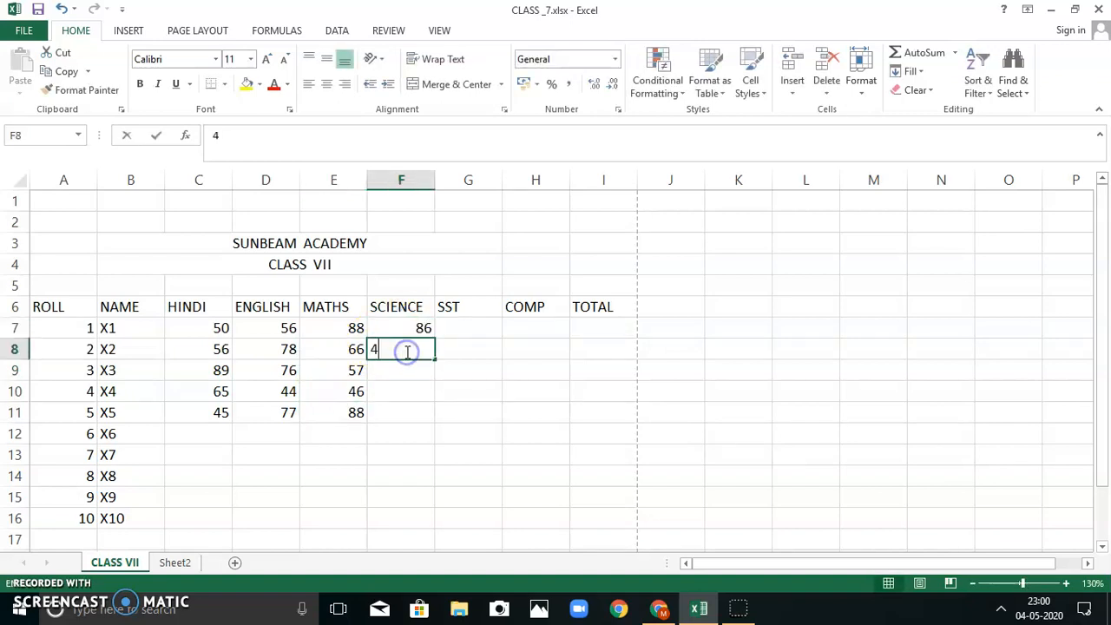
text(3)
click(388, 372)
text(45)
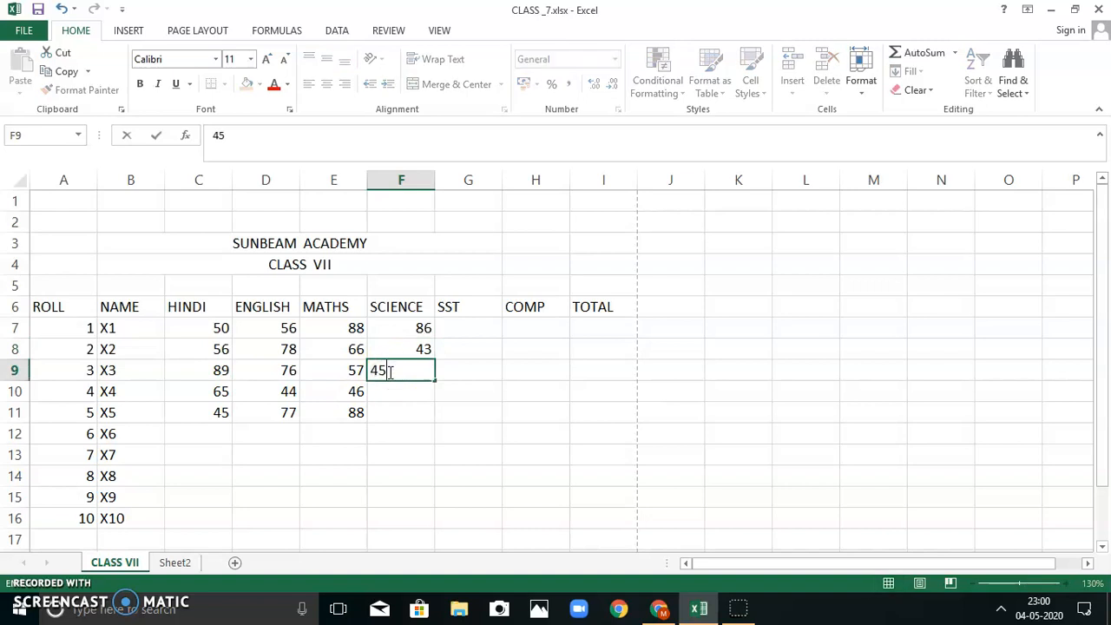
click(390, 388)
text(64)
click(398, 406)
text(67)
- Enter the SST marks 96, 55, 44, 77 and 88 in cells G7 to G11
click(462, 324)
text(96)
click(467, 348)
text(55)
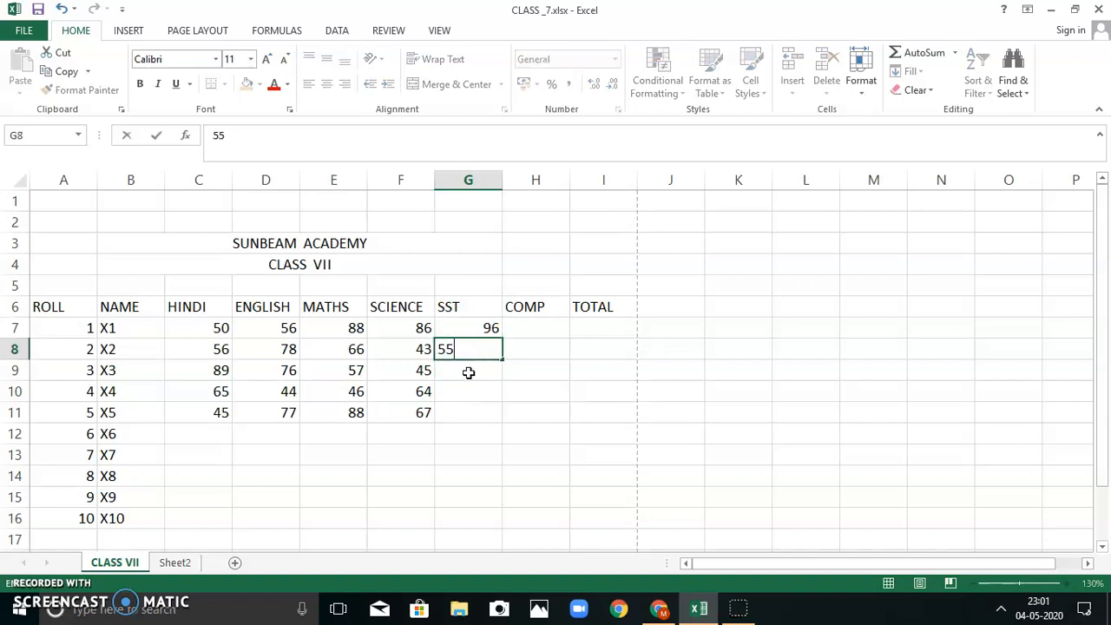
click(466, 370)
text(44)
click(469, 390)
text(77)
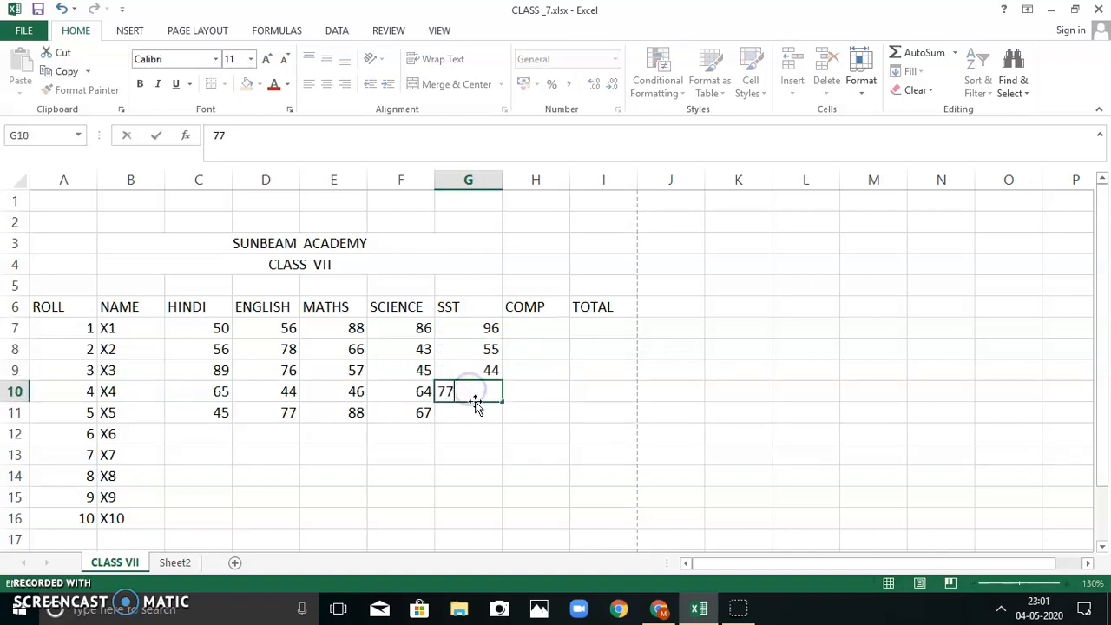
click(469, 413)
text(88)
- Enter the COMP marks 97, 45, 56, 45 and 77 in cells H7 to H11
click(528, 326)
text(97)
click(528, 356)
text(E)
click(558, 341)
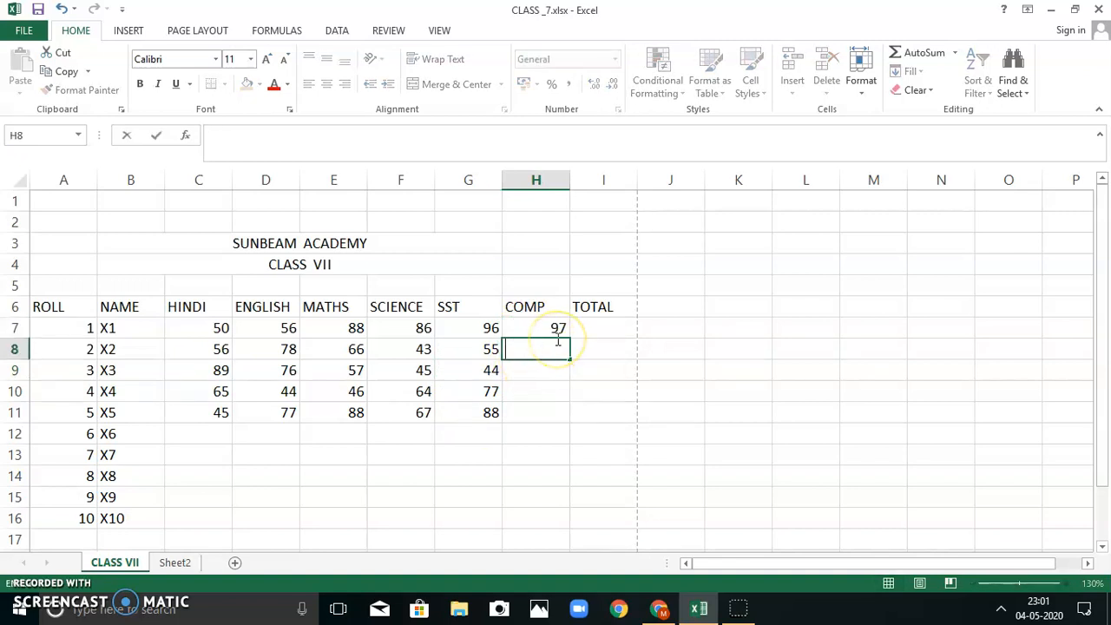
text(5)
key(Return)
text(56)
key(Return)
text(45)
key(Return)
text(77)
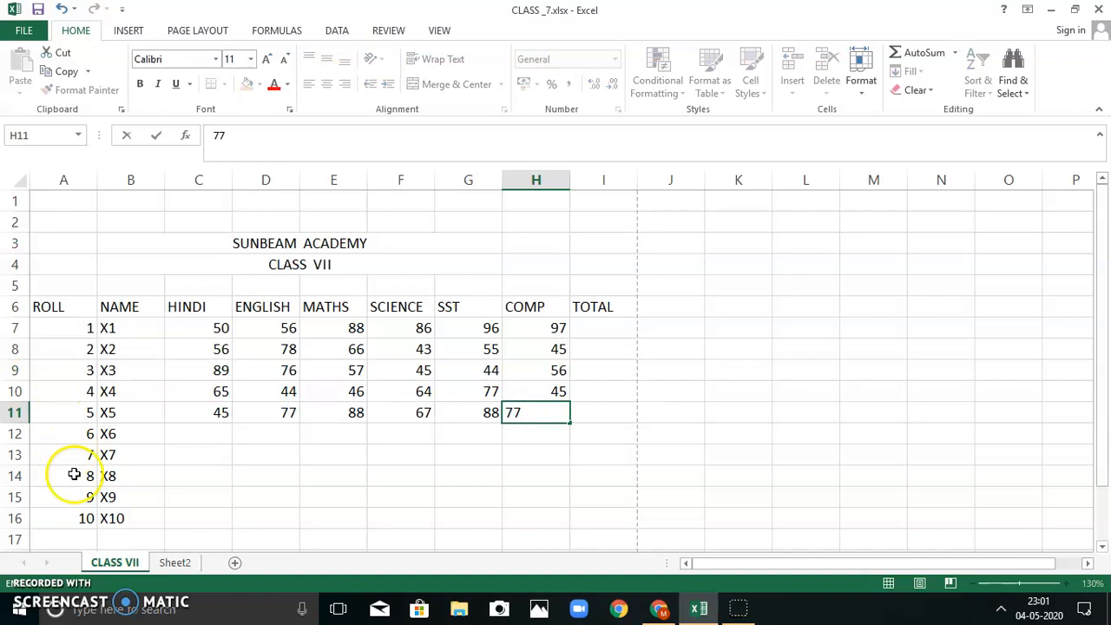
- Delete the surplus roll numbers 6 to 10 and names X6 to X10 from cells A12 to B16
drag(79, 437, 131, 515)
key(Delete)
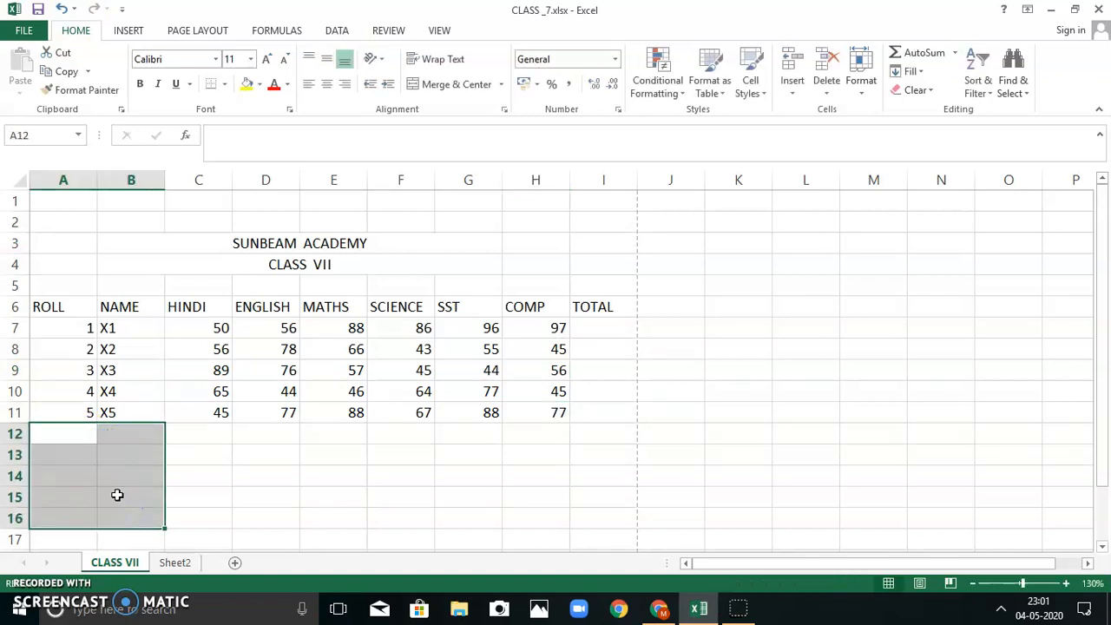
drag(188, 476, 277, 476)
- Start a formula in TOTAL cell I7 and open Insert Function with the category set to All
click(603, 328)
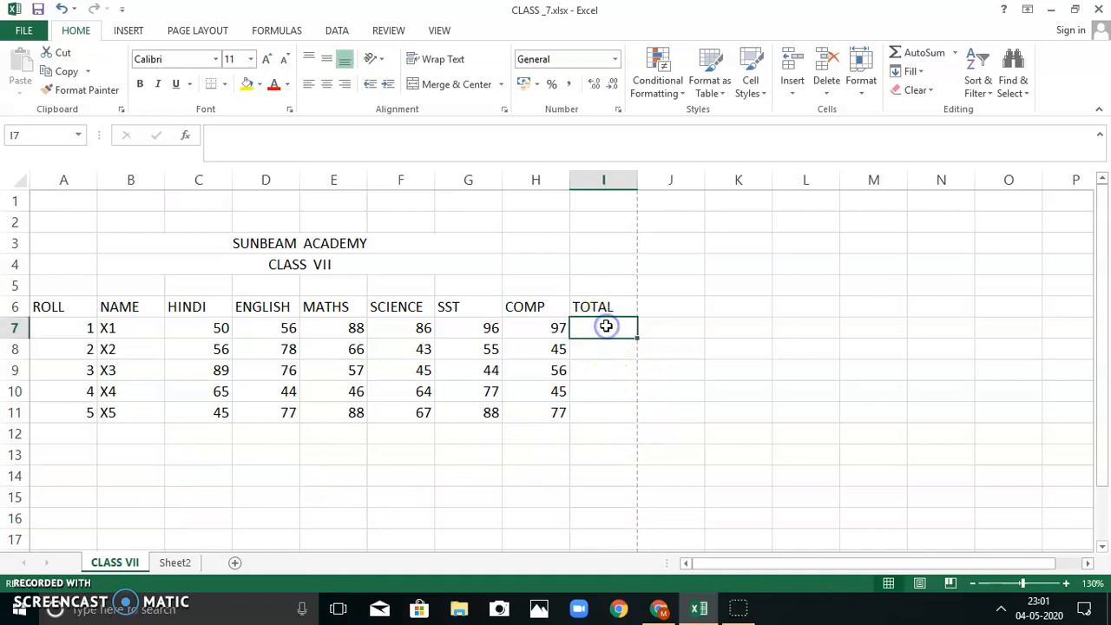
click(619, 330)
text(=)
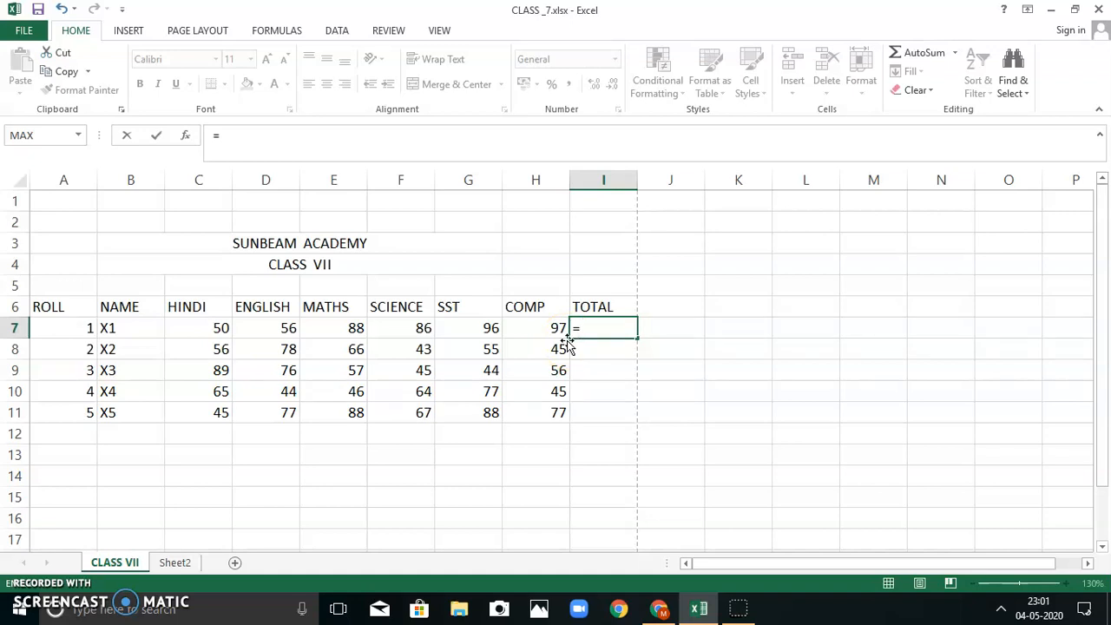
click(577, 330)
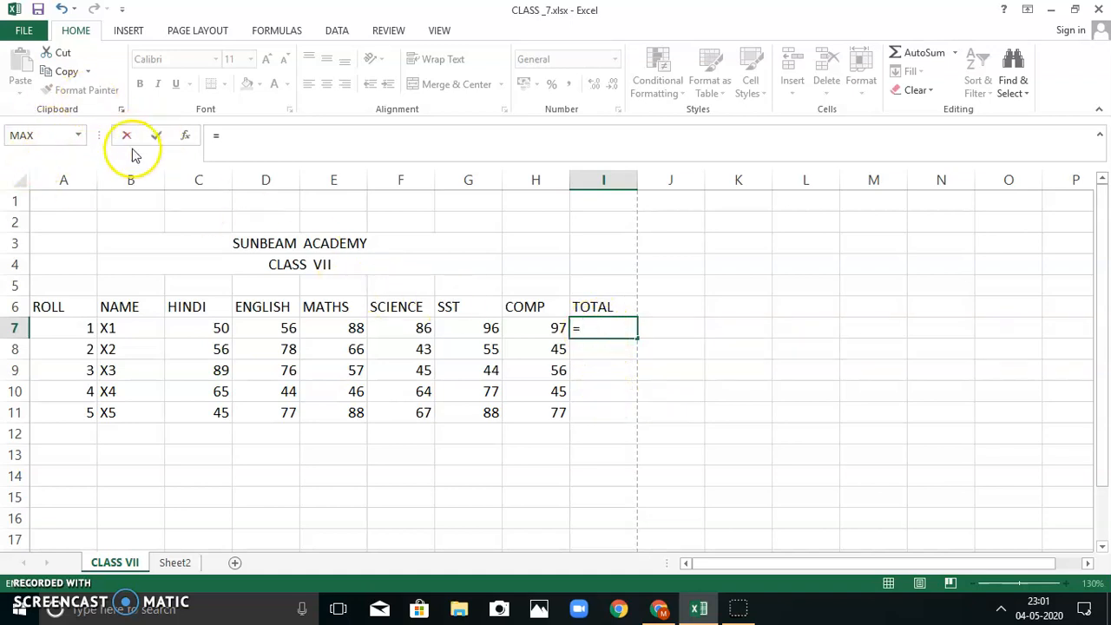
click(79, 136)
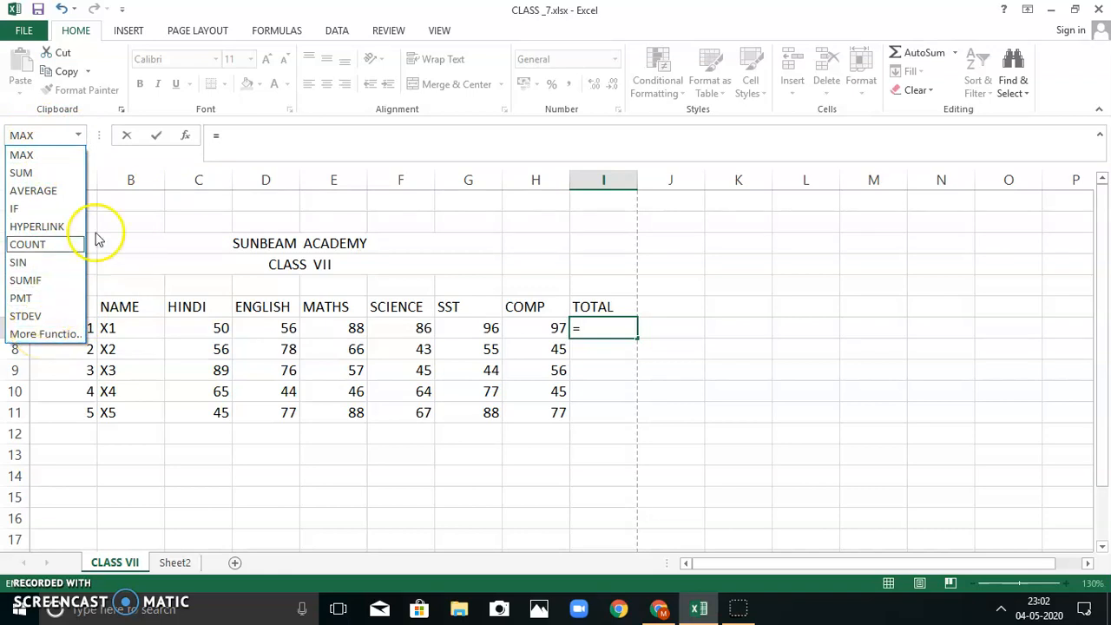
click(185, 137)
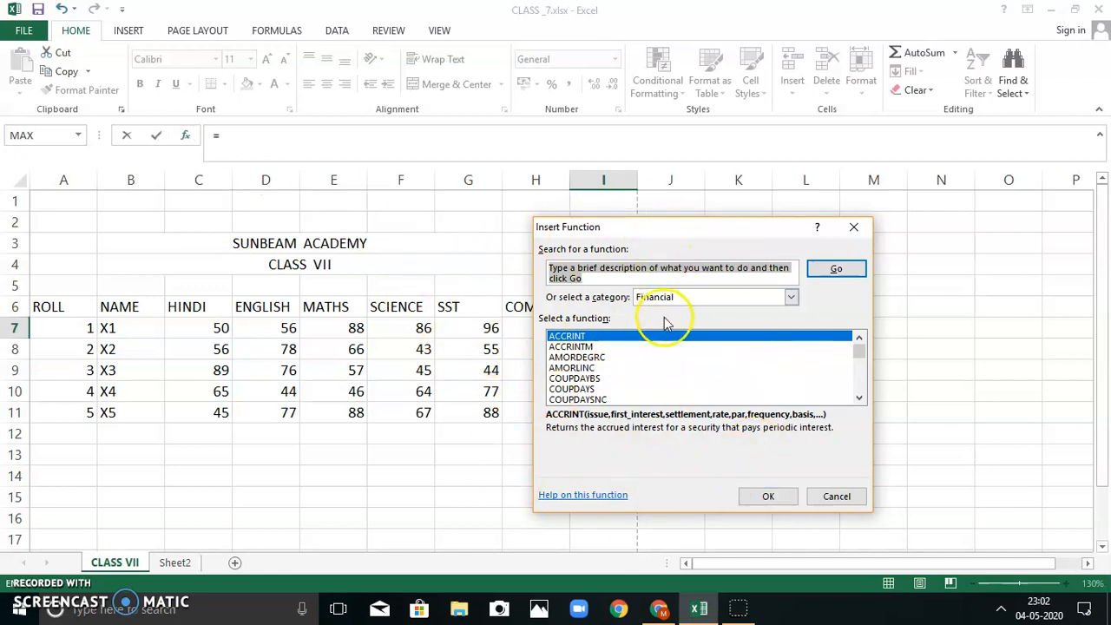
click(790, 298)
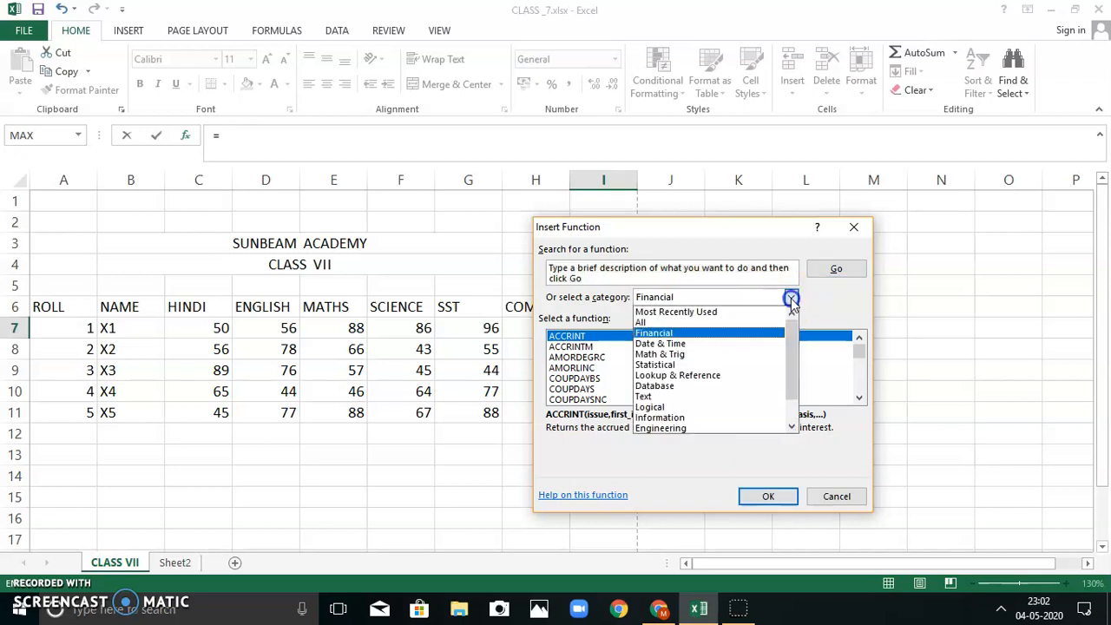
click(704, 325)
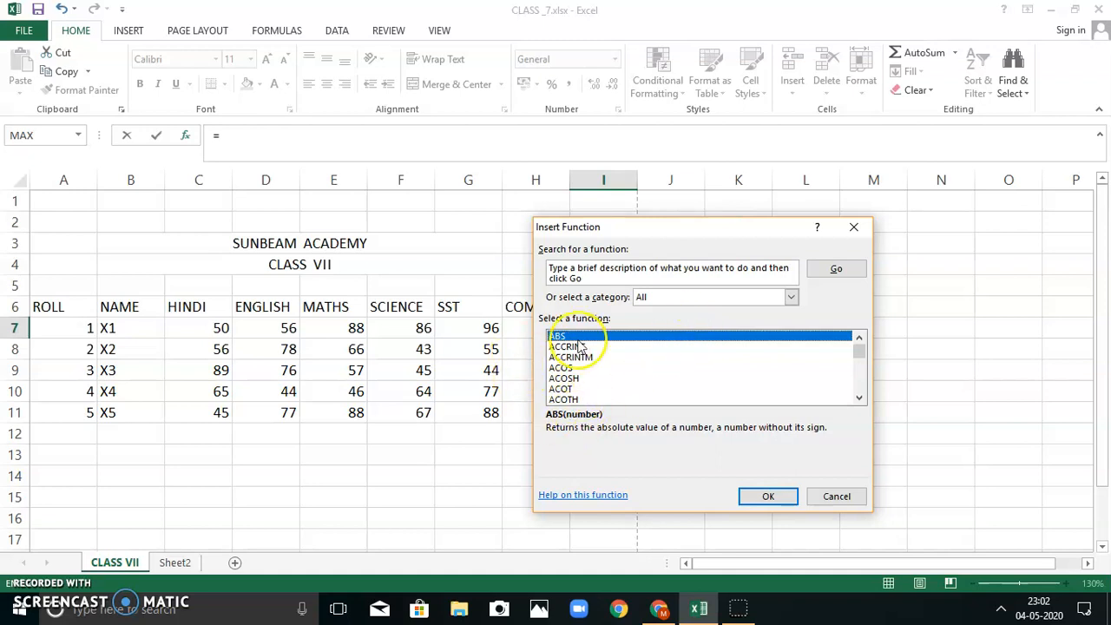
- Find the SUM function in the complete function list and insert it into the formula in I7
click(580, 369)
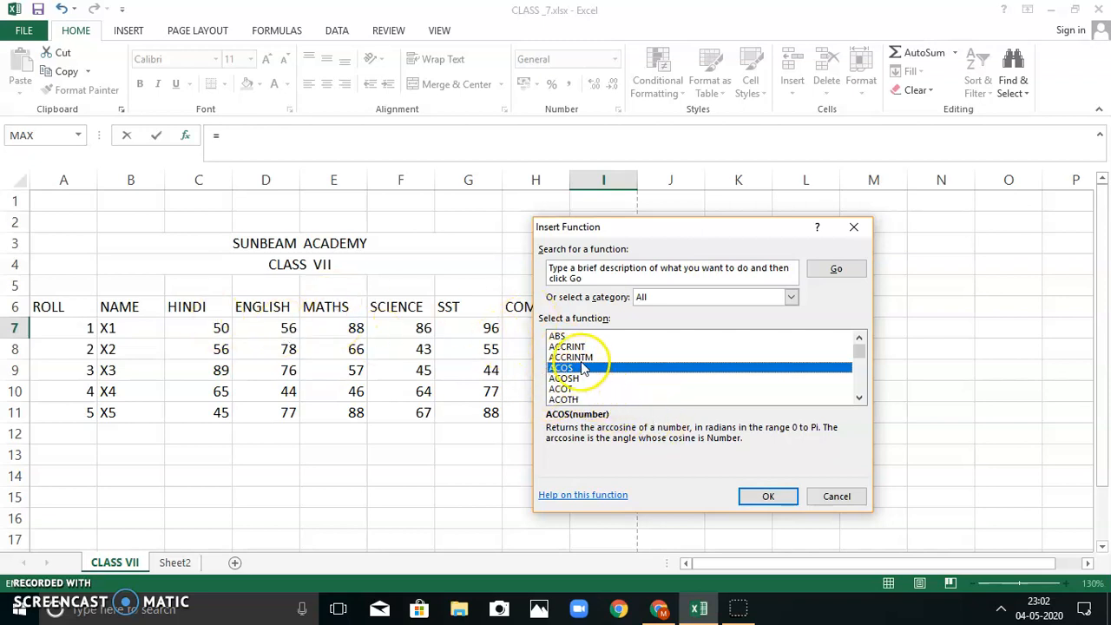
drag(587, 349, 583, 392)
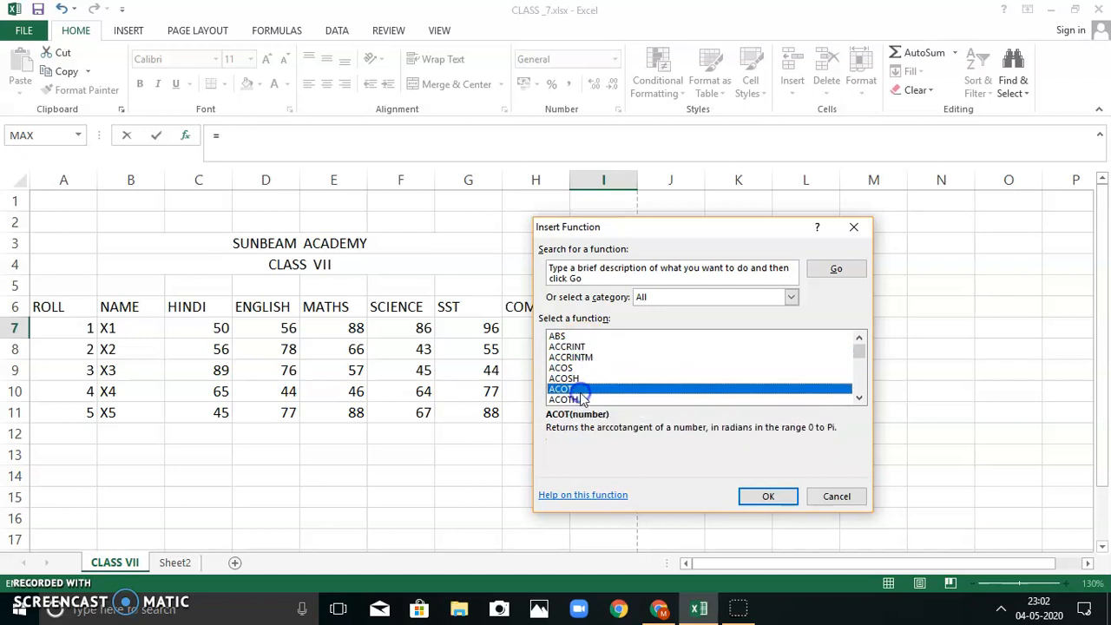
key(s)
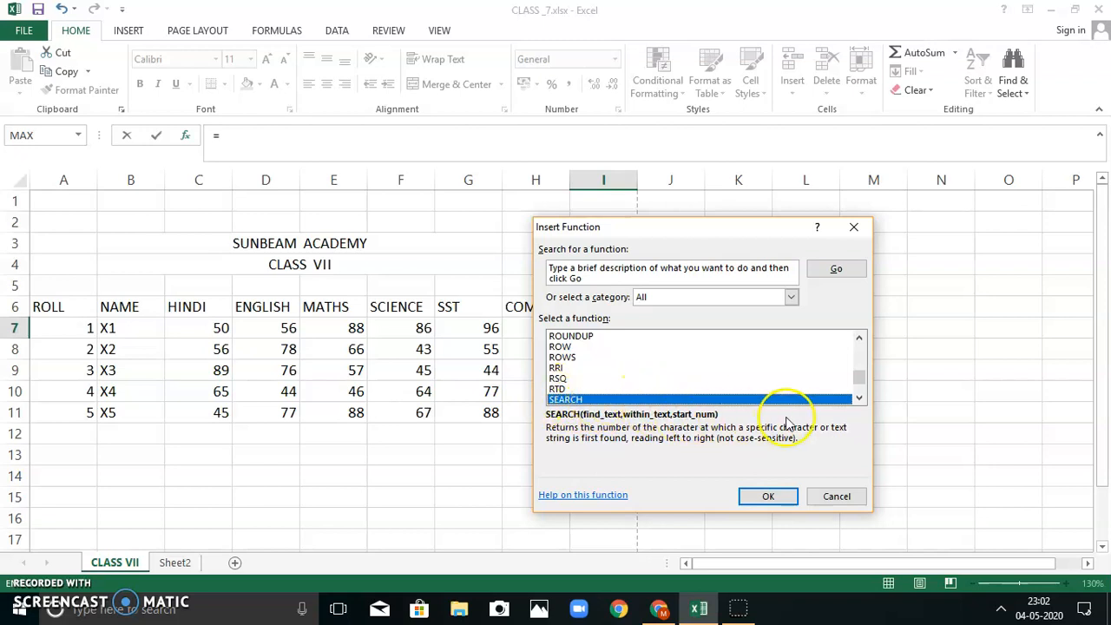
key(Down)
key(Down)
key(Down)
key(Down)
key(Down)
key(Down)
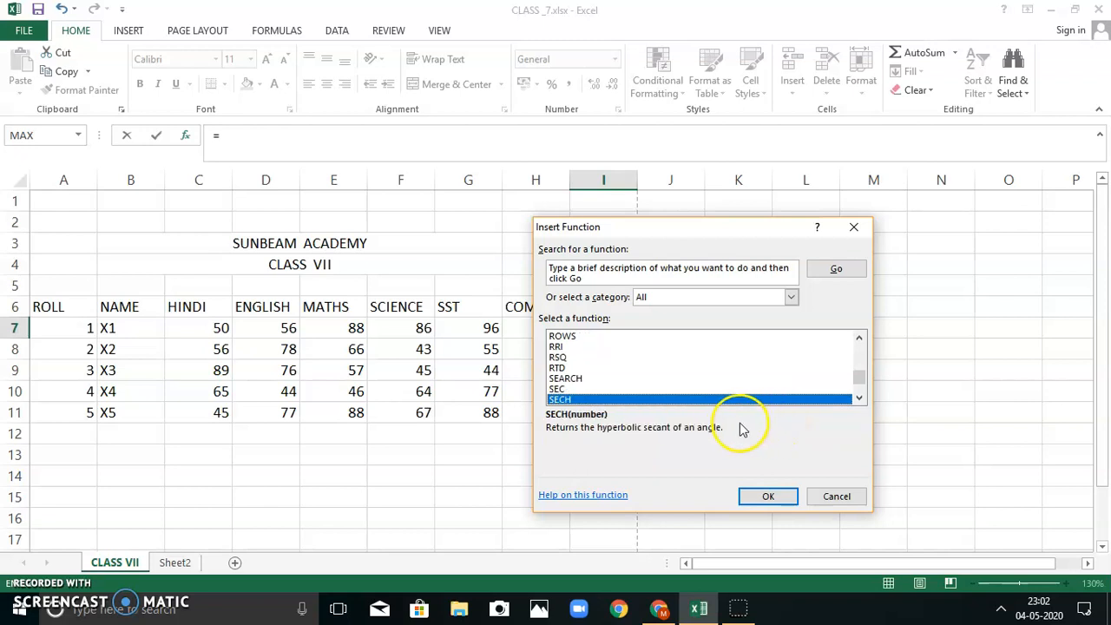
key(Down)
key(Down)
key(Down)
key(Down)
key(Down)
key(Down)
key(Down)
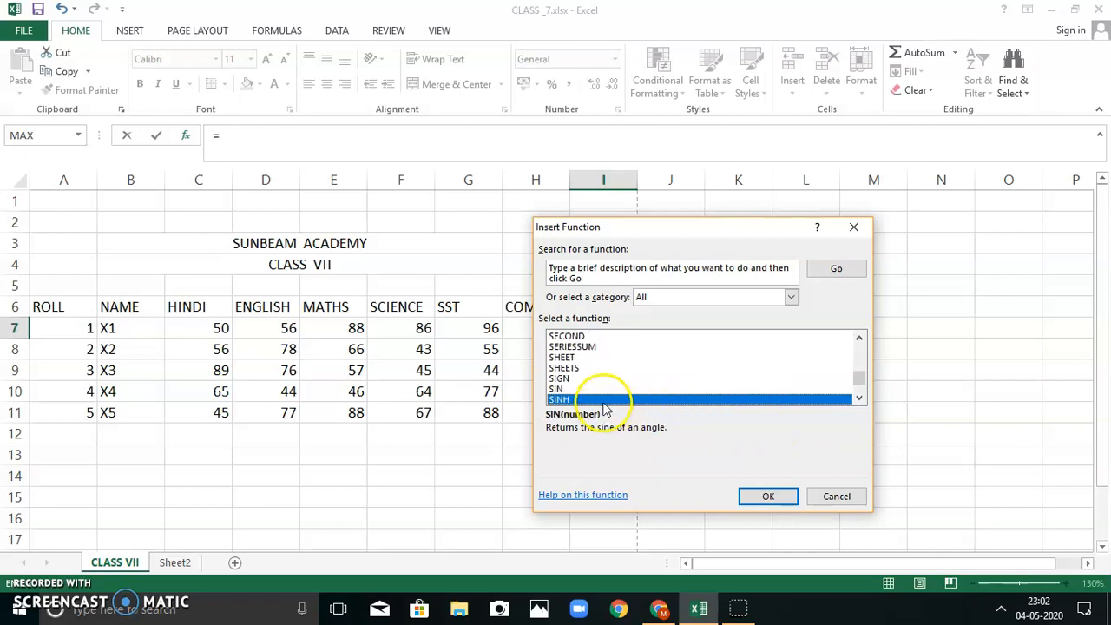
key(Down)
key(Down)
key(Down)
key(Down)
key(Down)
key(Down)
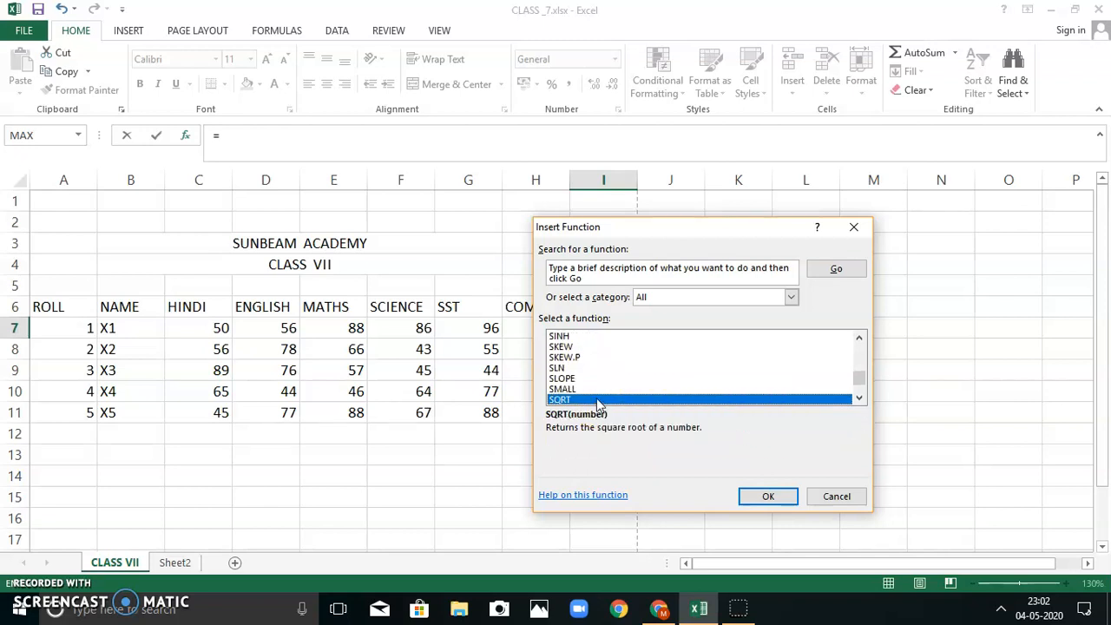
key(Down)
key(Down)
key(Down)
key(Down)
key(Down)
key(Down)
key(Down)
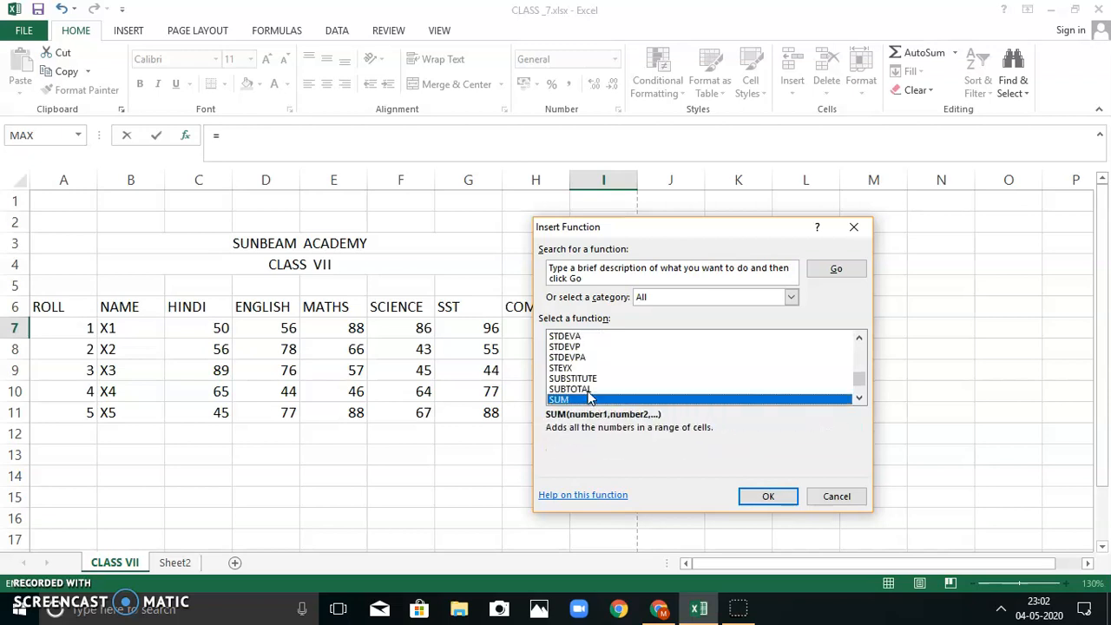
key(Down)
click(578, 380)
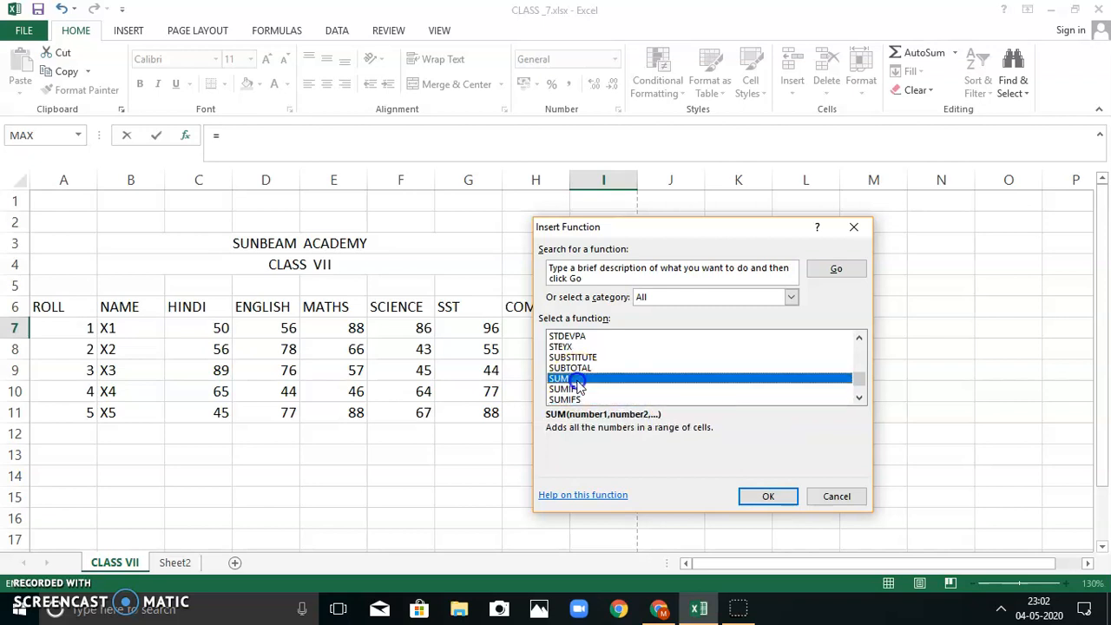
click(762, 495)
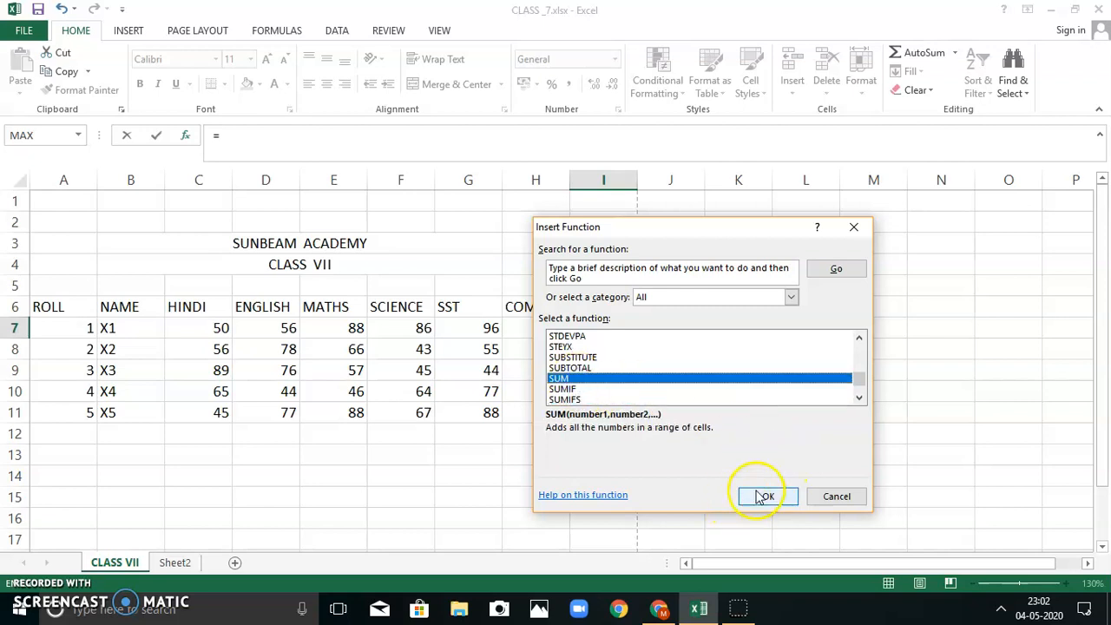
- Set the SUM range to C7:H7, covering the first student's HINDI to COMP marks, and accept the formula
drag(631, 238, 858, 205)
drag(216, 330, 521, 336)
drag(189, 323, 200, 331)
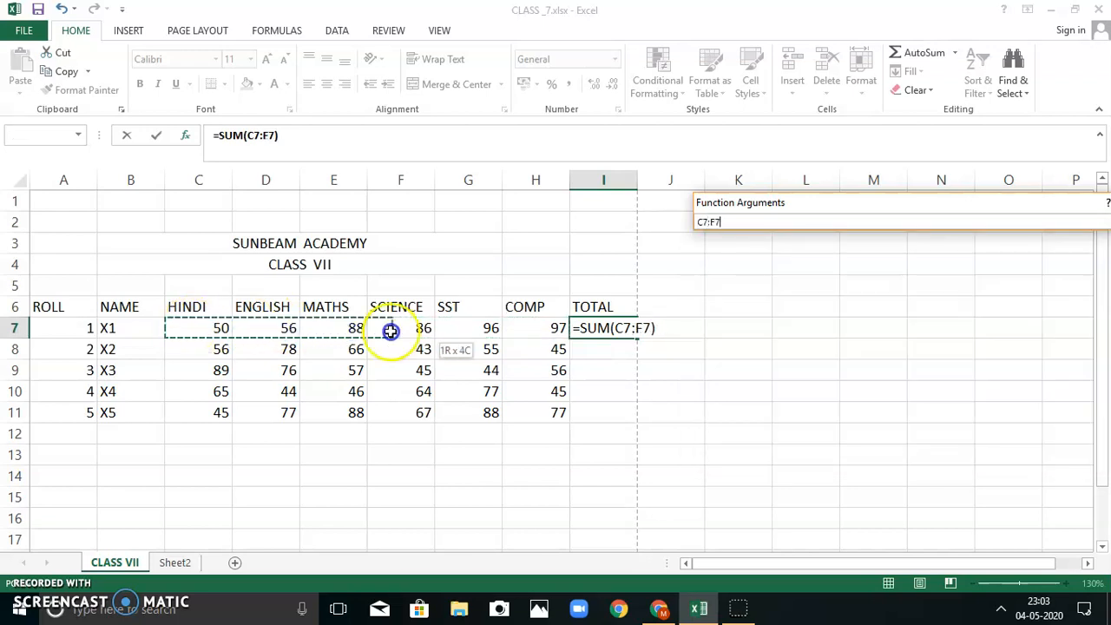
drag(543, 332, 541, 332)
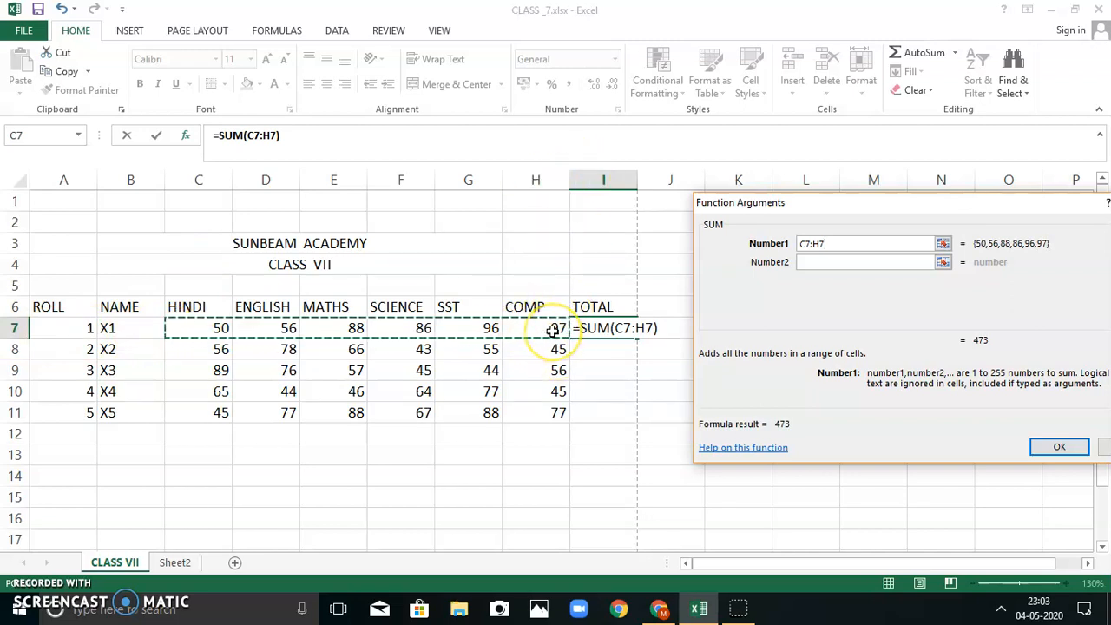
click(810, 243)
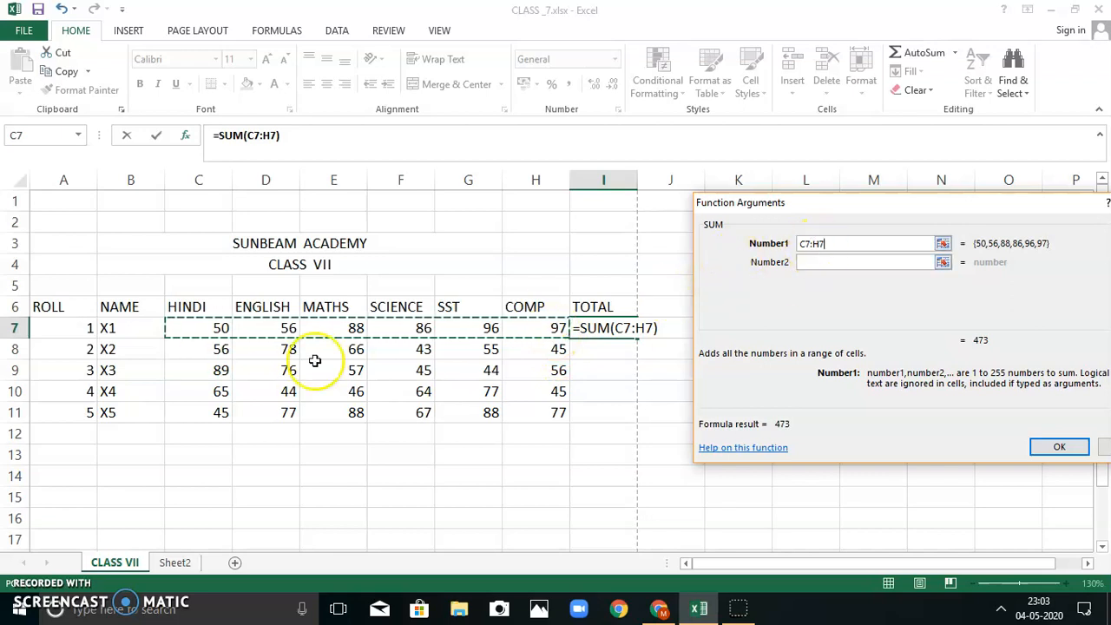
click(1059, 448)
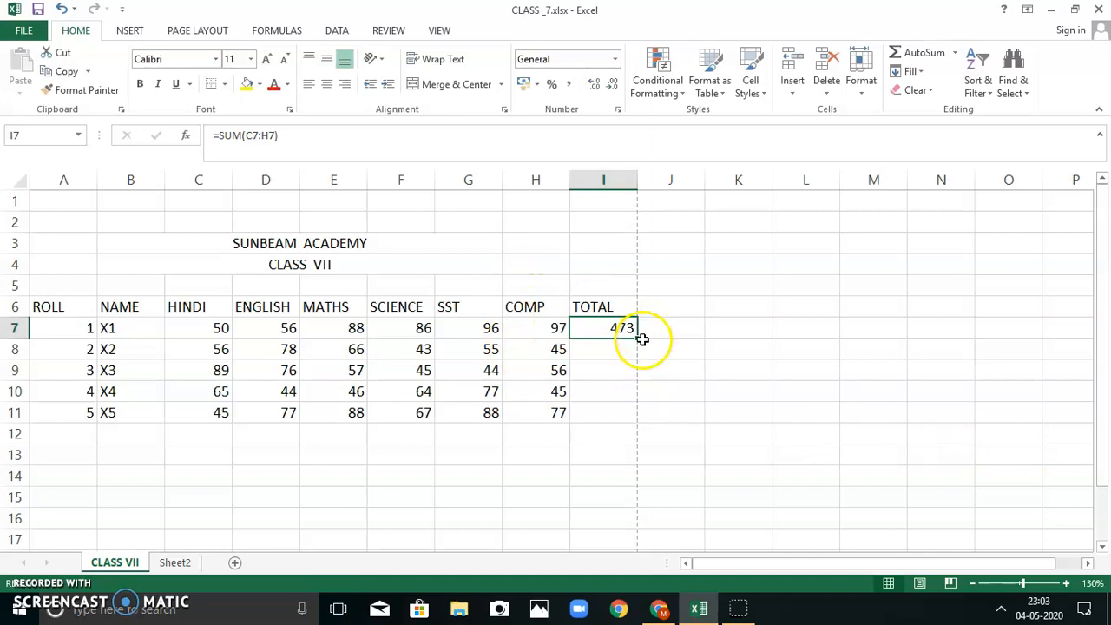
- Fill the SUM formula from I7 down to I11 and undo that fill
click(614, 351)
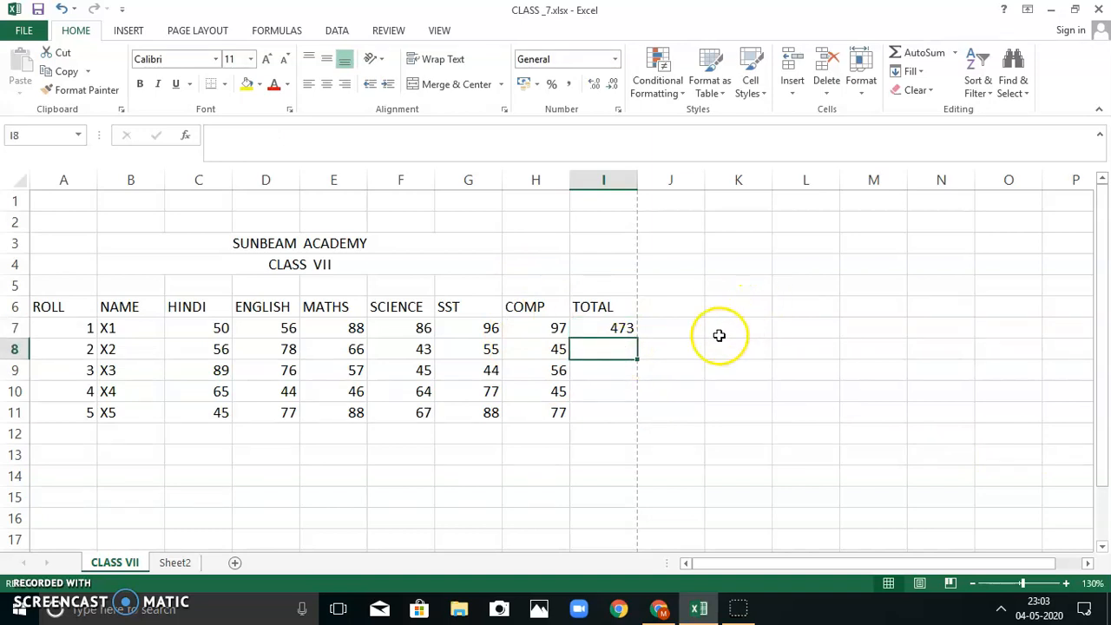
click(599, 328)
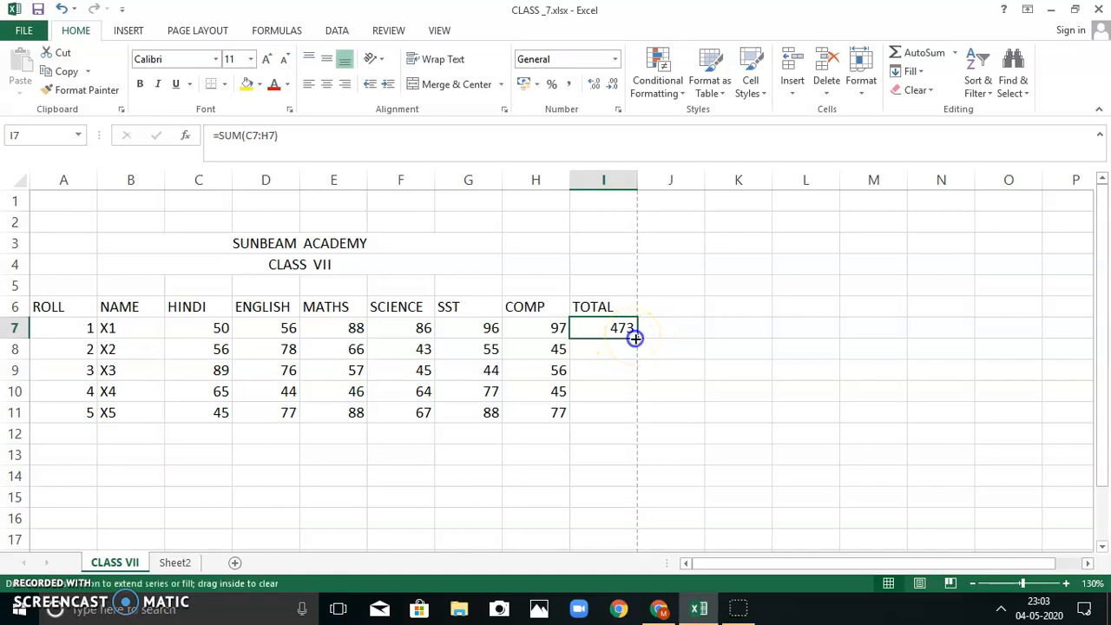
drag(631, 390, 627, 420)
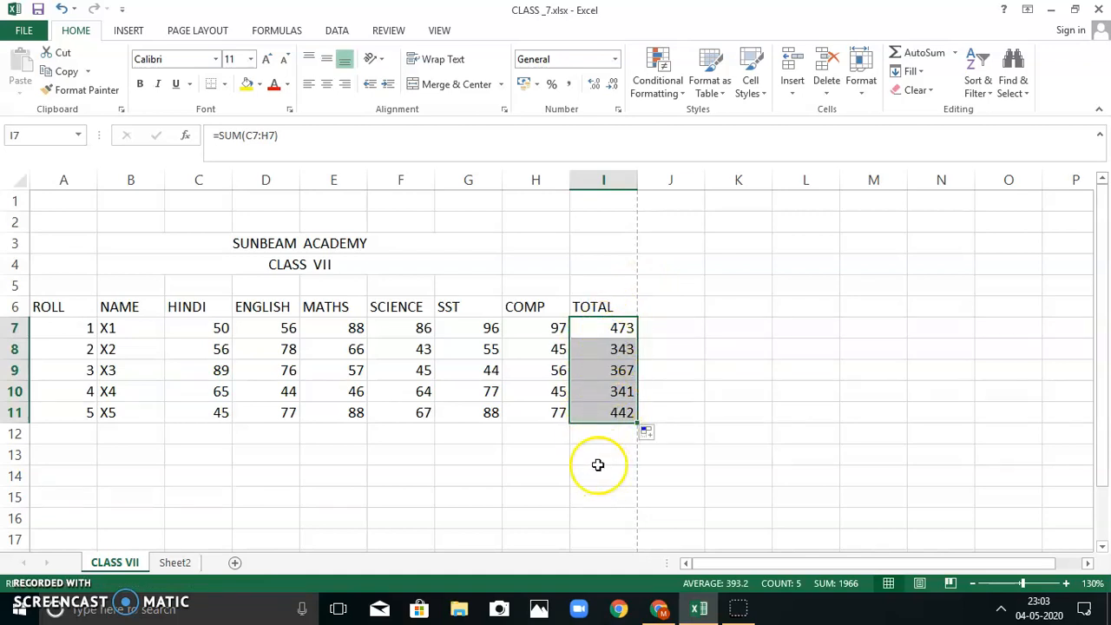
key(ctrl+z)
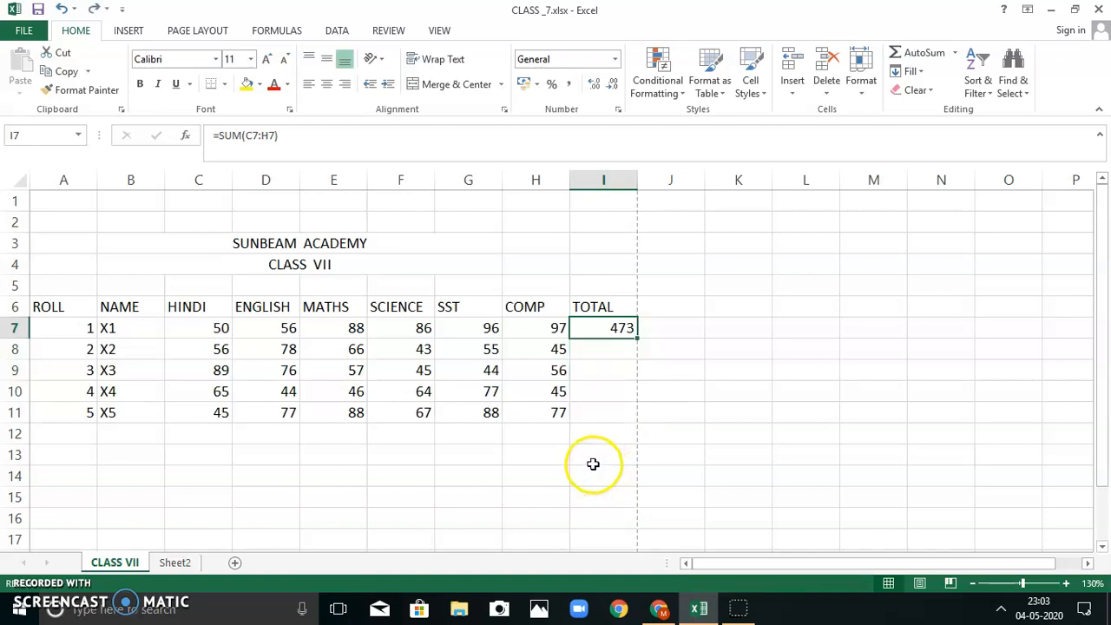
click(613, 354)
click(606, 329)
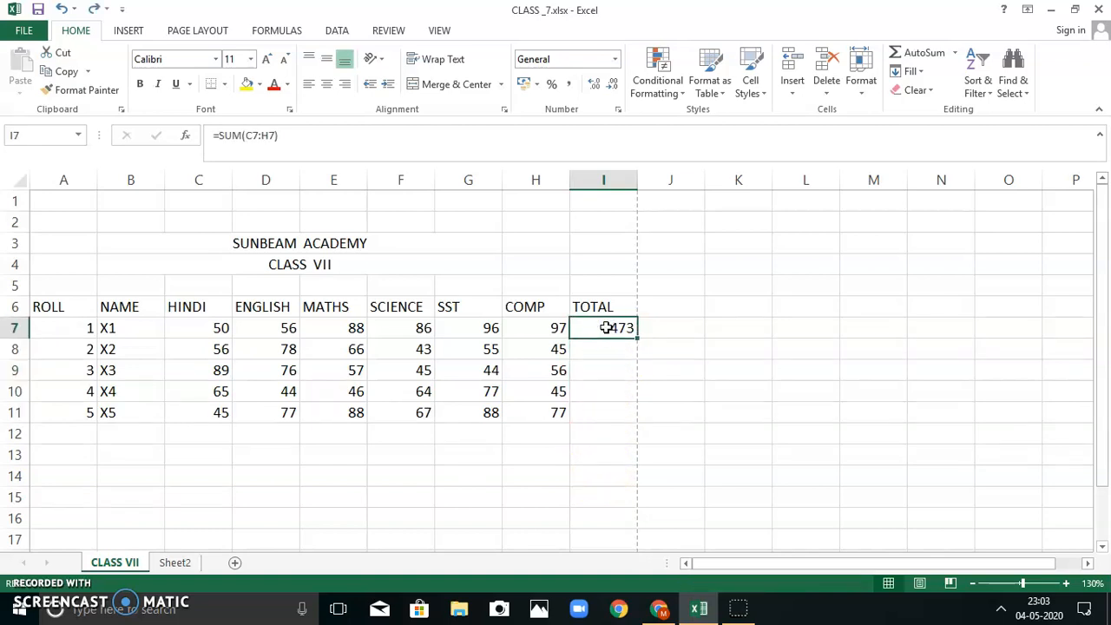
text(=)
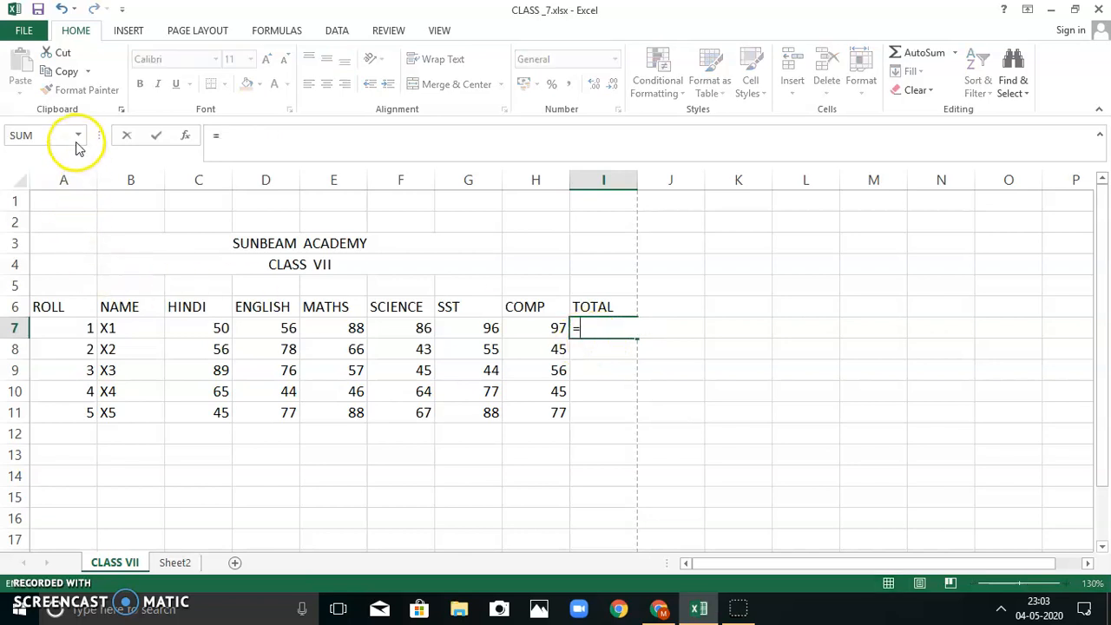
click(31, 135)
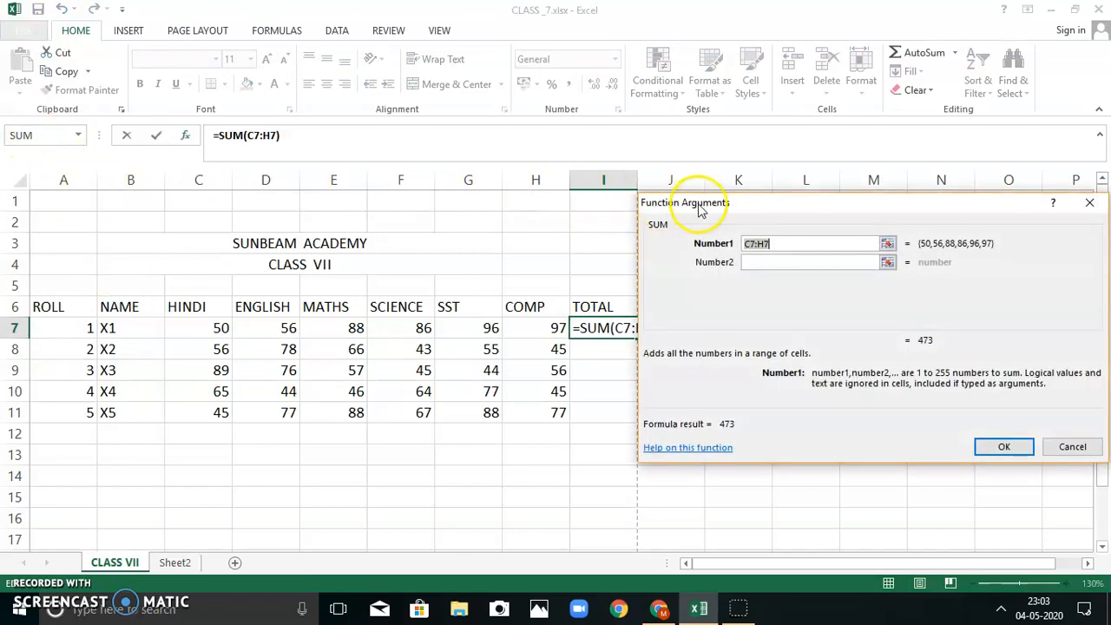
click(1092, 203)
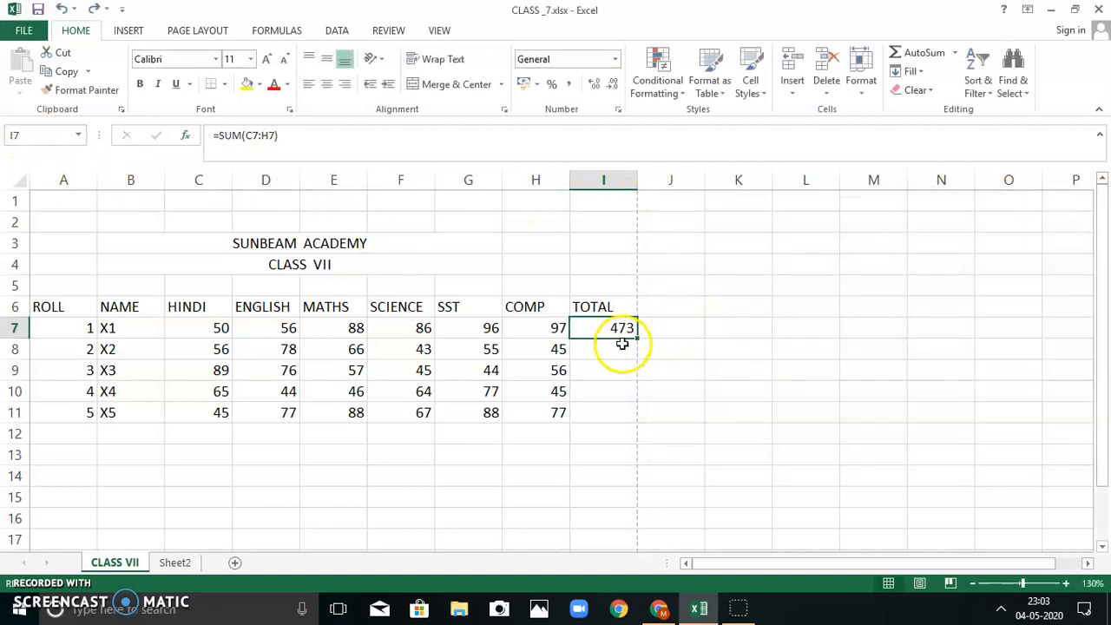
- Clear cell I7 and re-enter its total with the recently used SUM function over C7:H7
key(BackSpace)
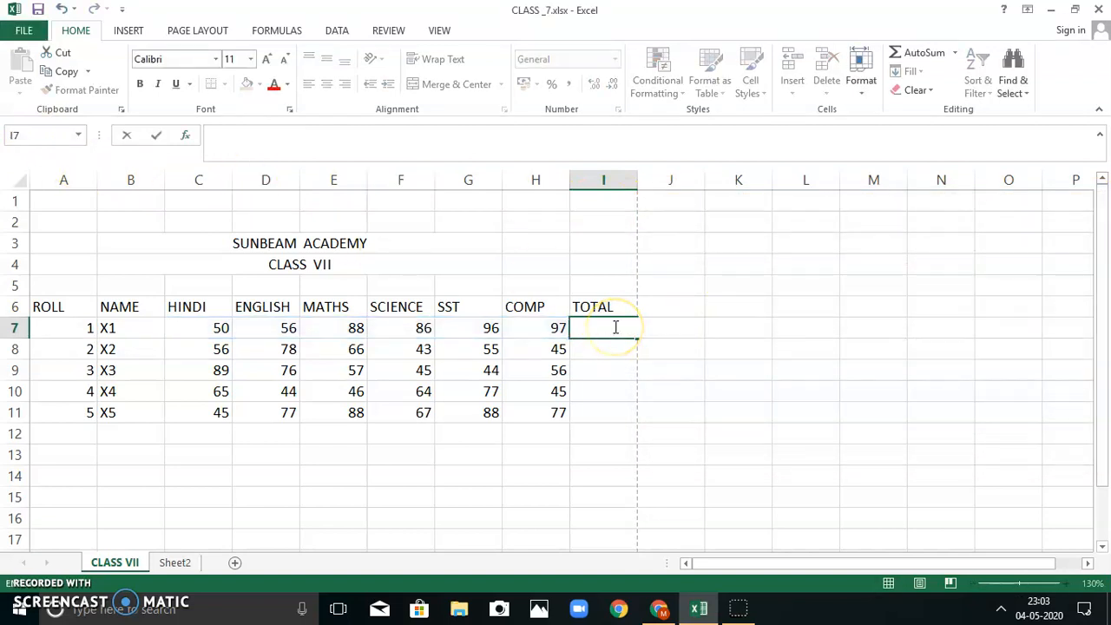
text(=)
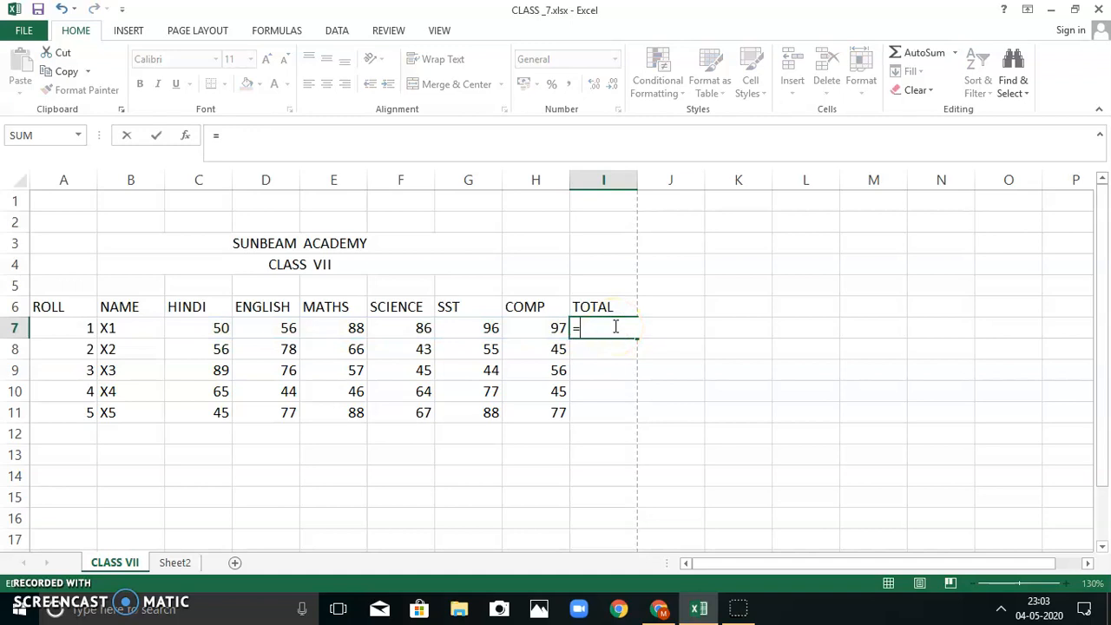
click(78, 139)
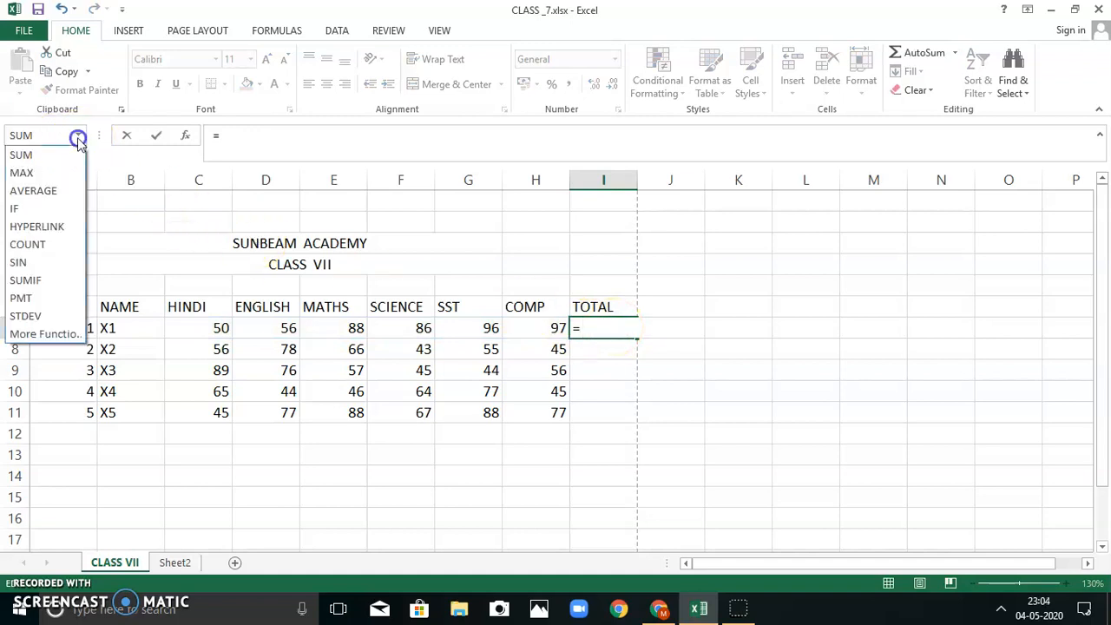
click(33, 158)
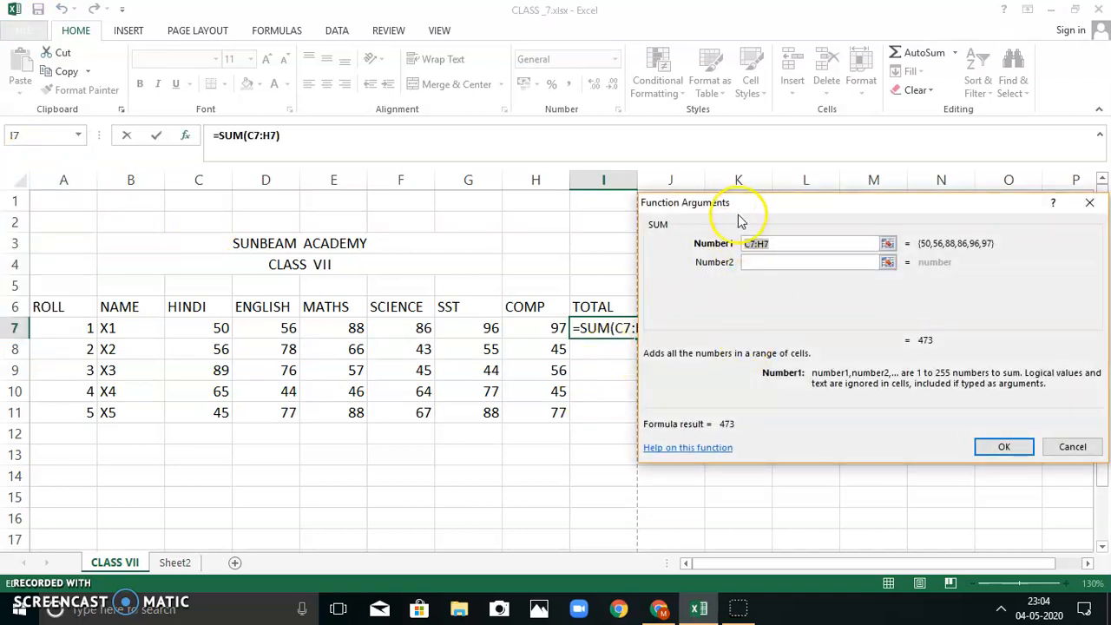
drag(208, 330, 537, 328)
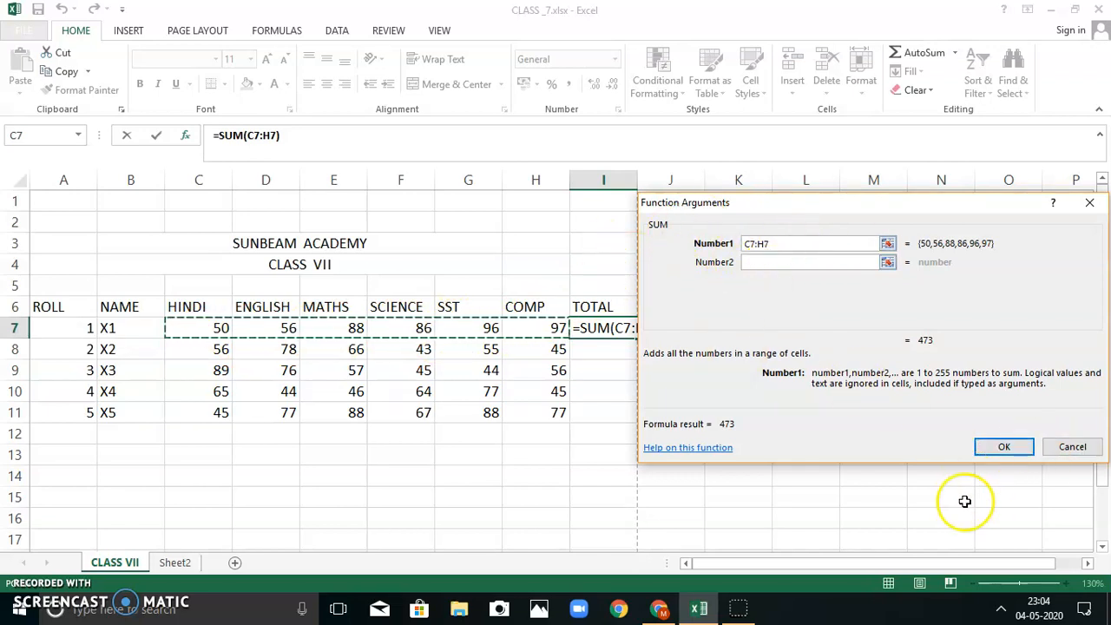
click(1005, 447)
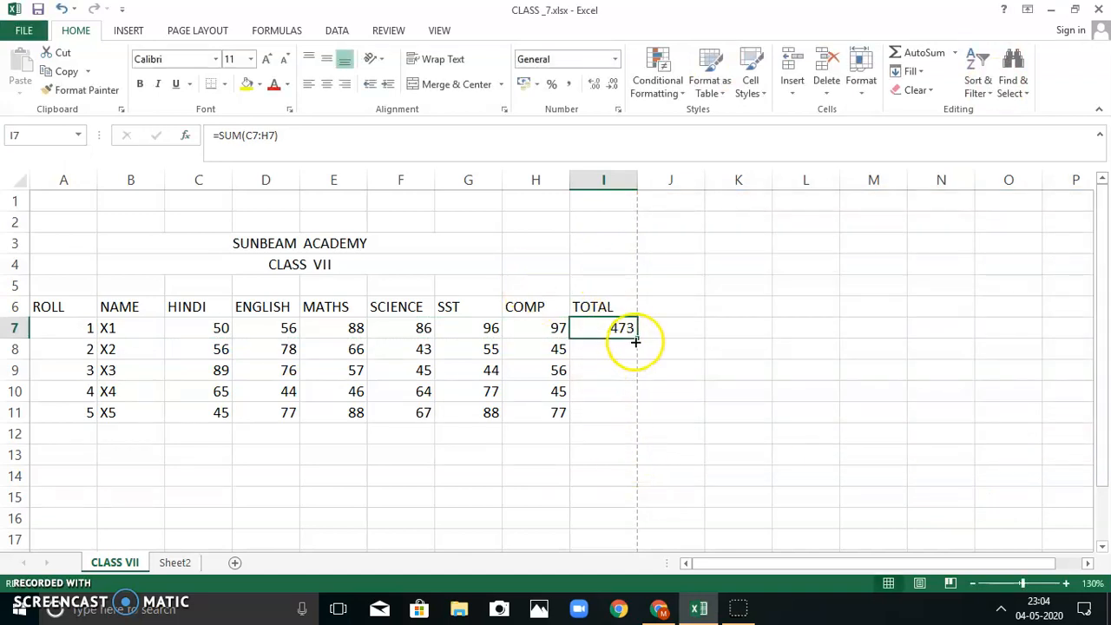
- Fill the SUM formula from I7 down to I11, check the copied formulas, and undo the fill
drag(637, 340, 636, 363)
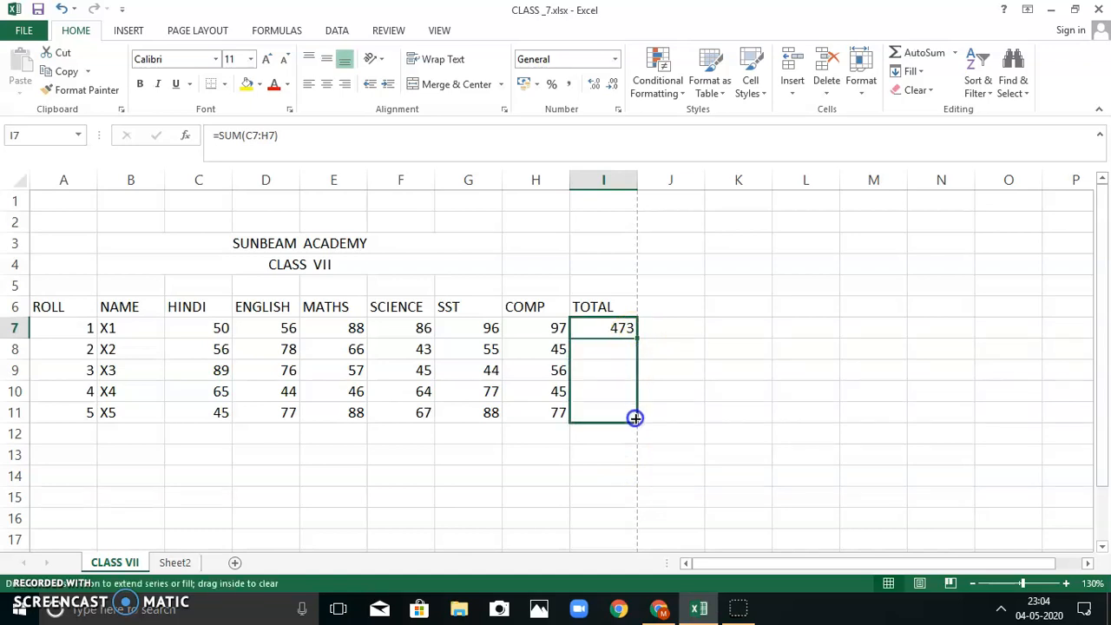
drag(635, 418, 636, 422)
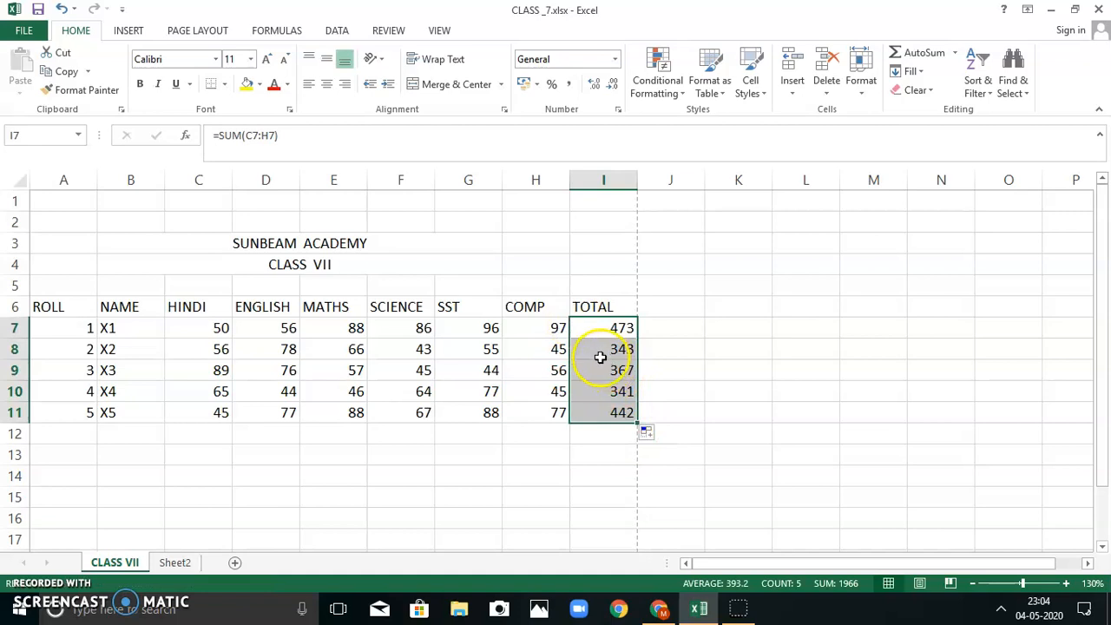
click(623, 326)
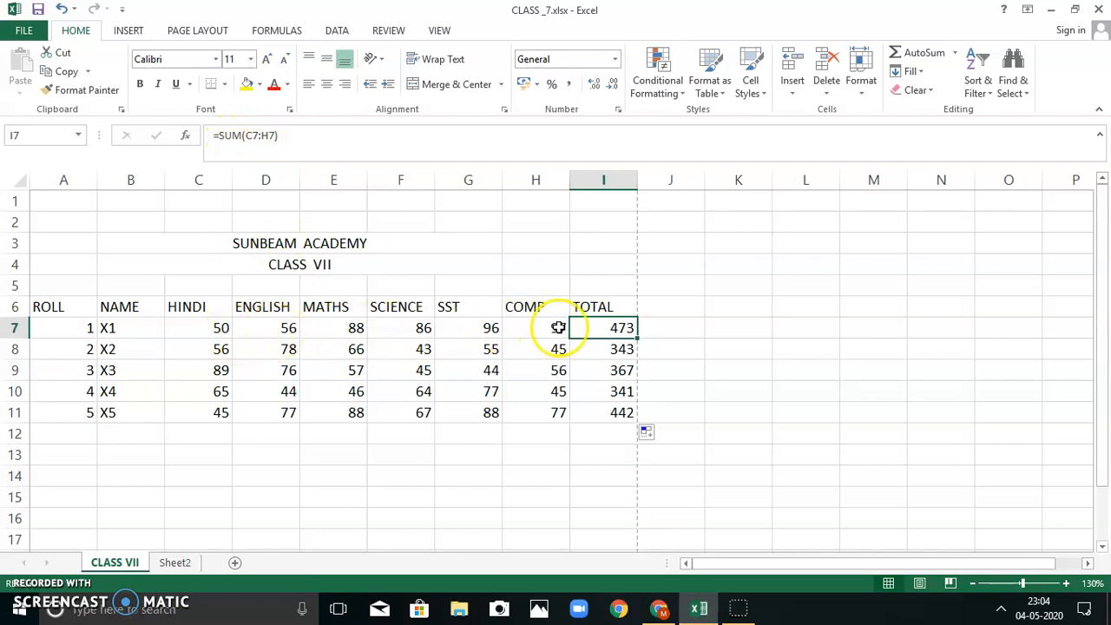
click(602, 349)
click(605, 415)
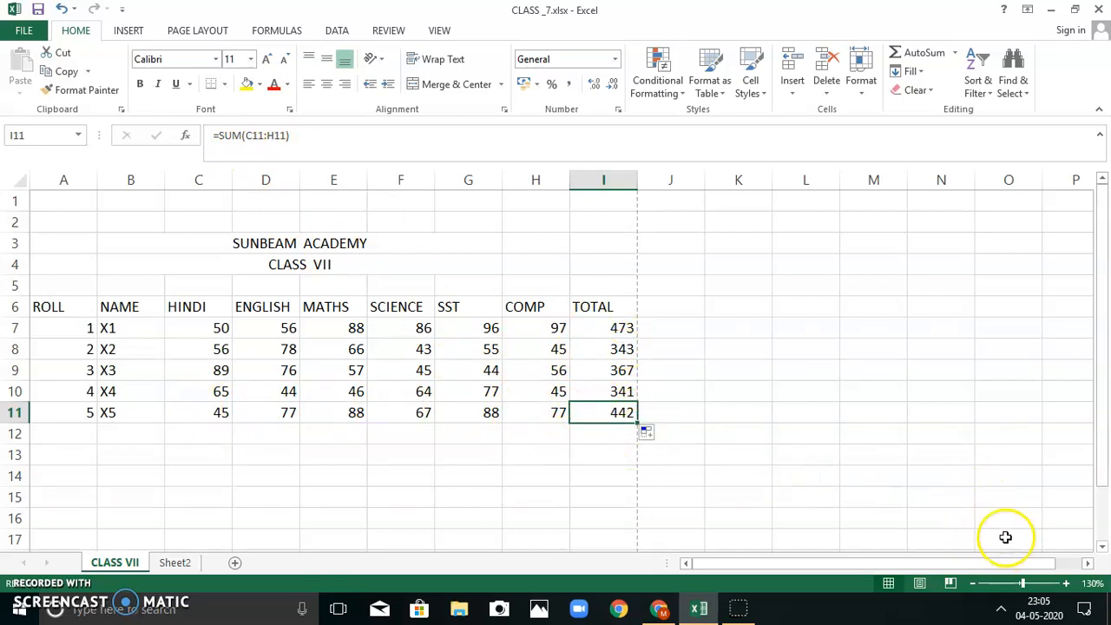
click(609, 333)
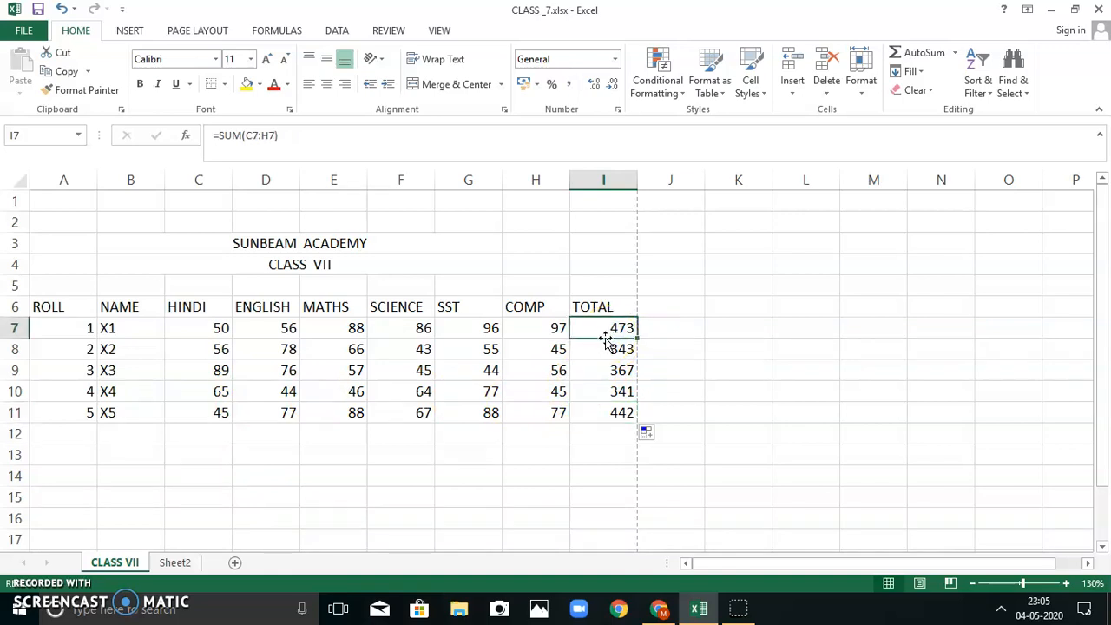
key(ctrl+z)
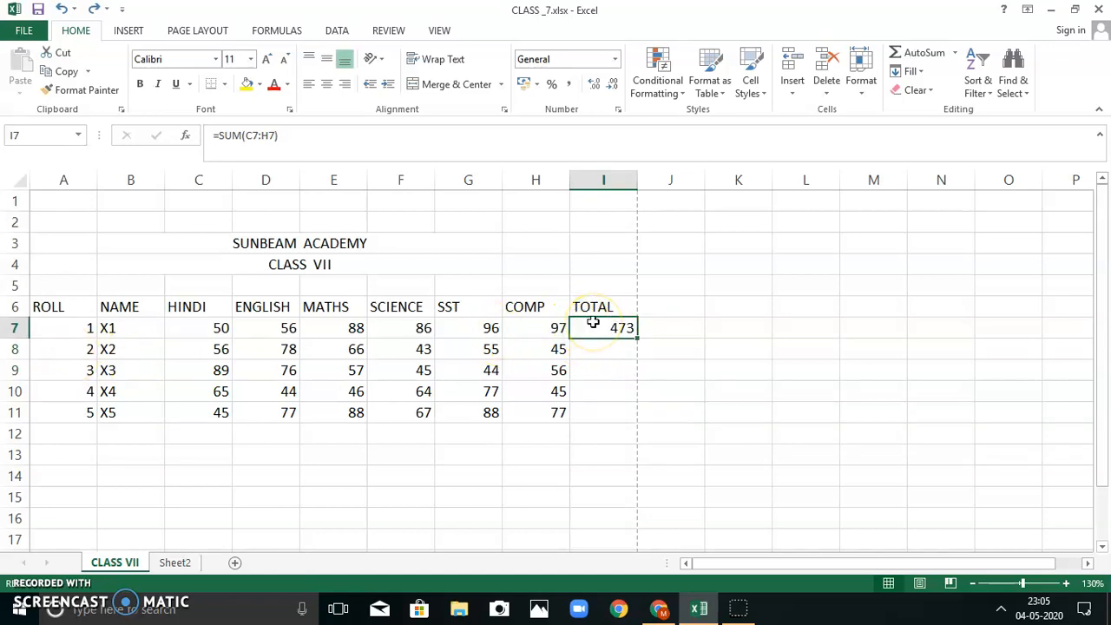
- Re-enter the first student's total in I7 as SUM over C7:H7 and fill it down to I11
text(=)
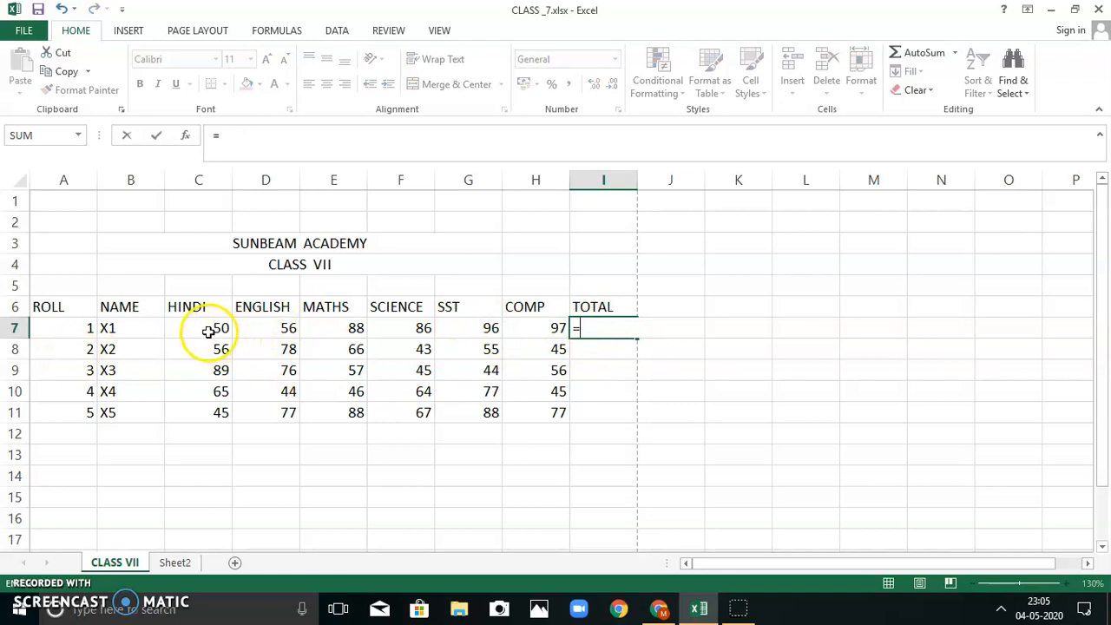
click(39, 136)
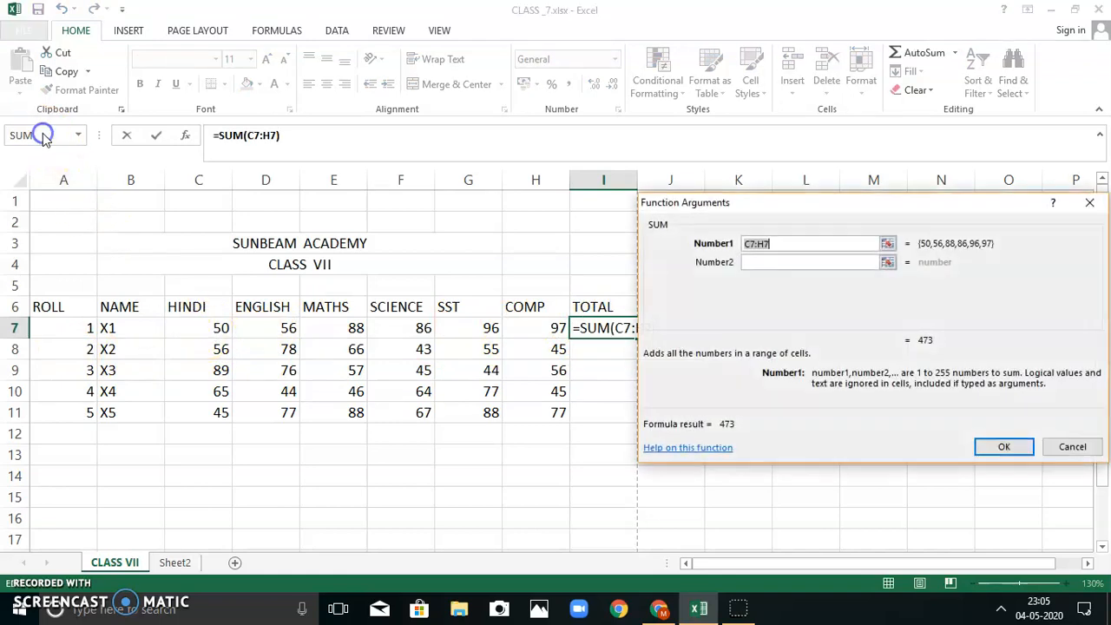
drag(191, 327, 515, 327)
drag(518, 327, 518, 326)
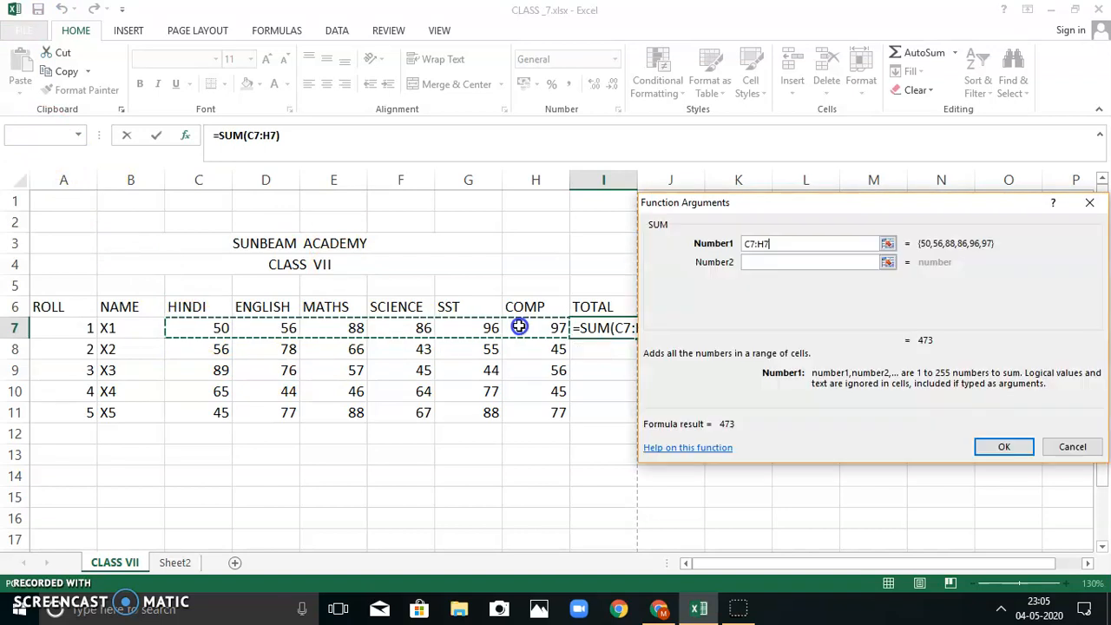
click(1007, 450)
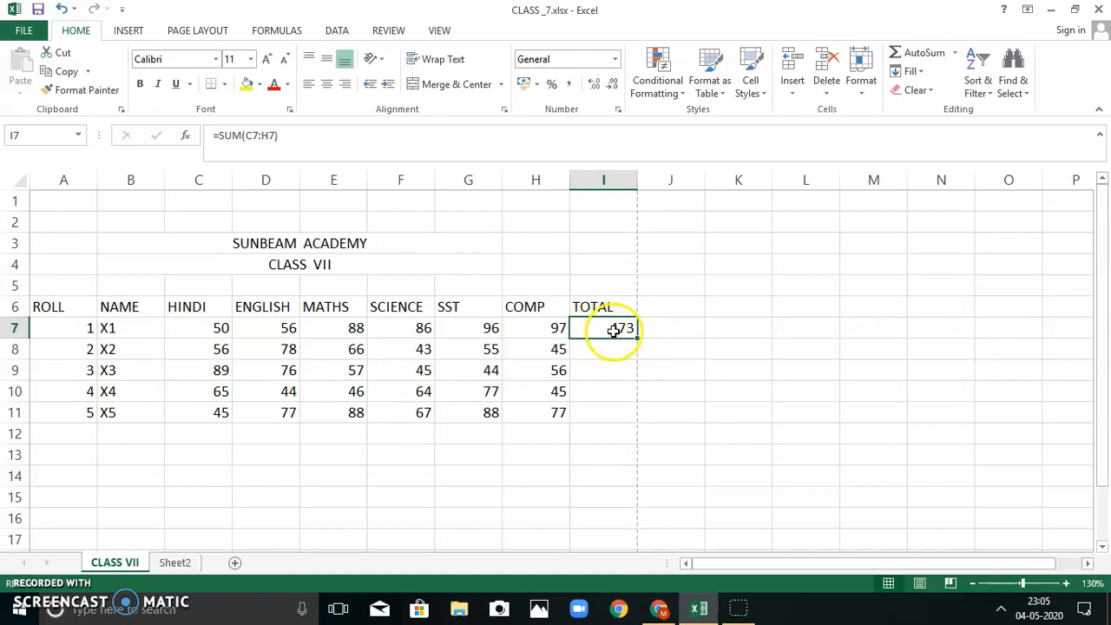
drag(634, 338, 633, 419)
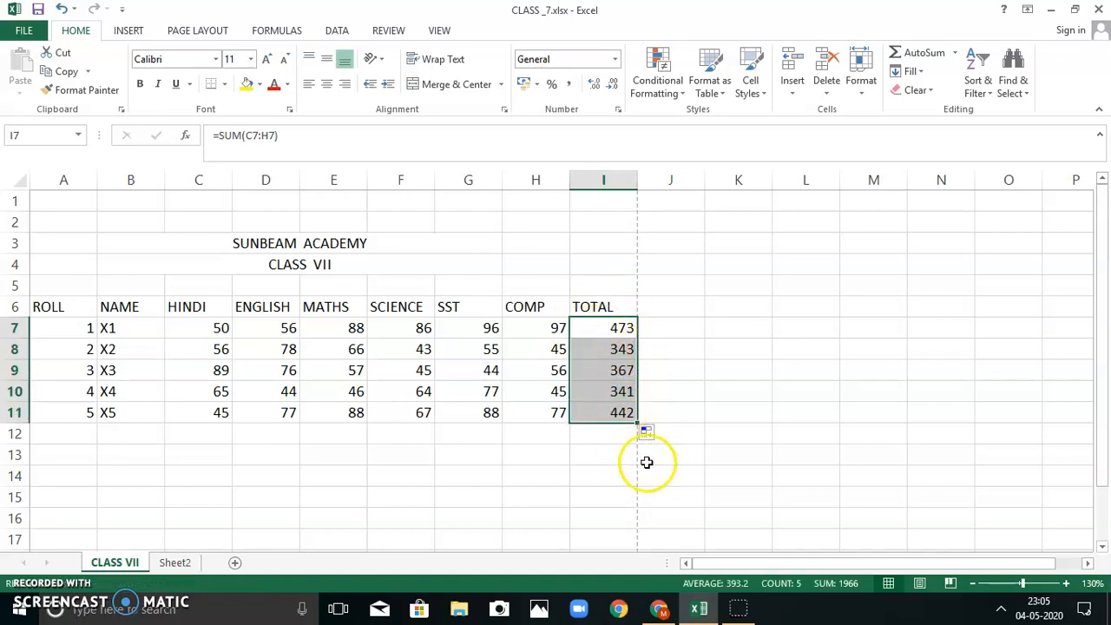
click(283, 475)
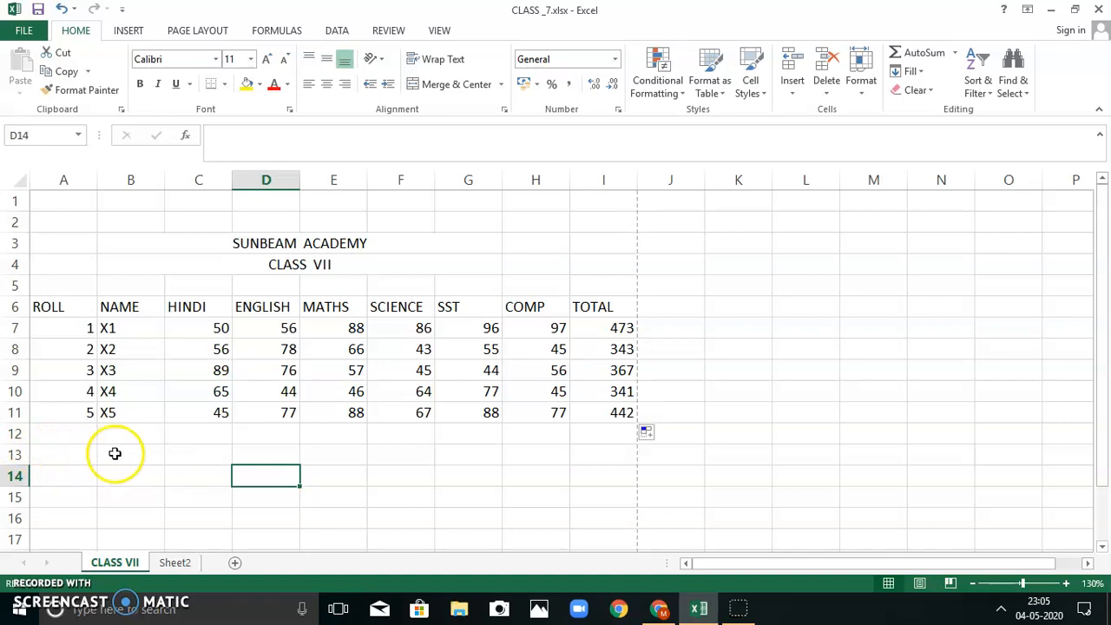
- Find the highest MATHS mark in E14 with the MAX function over E7:E11
click(347, 468)
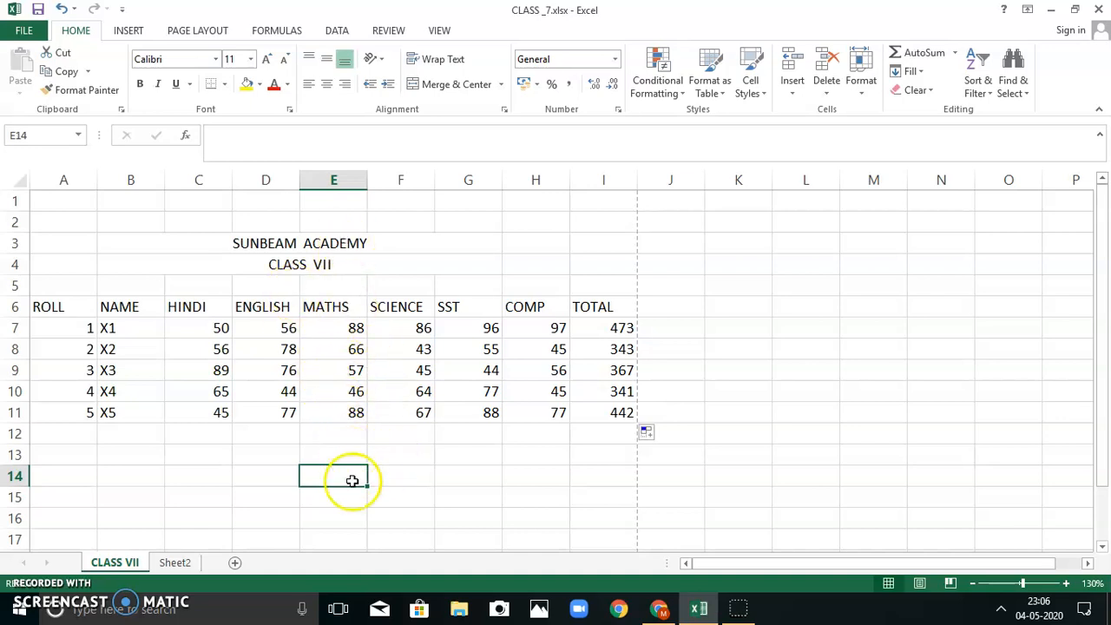
text(=)
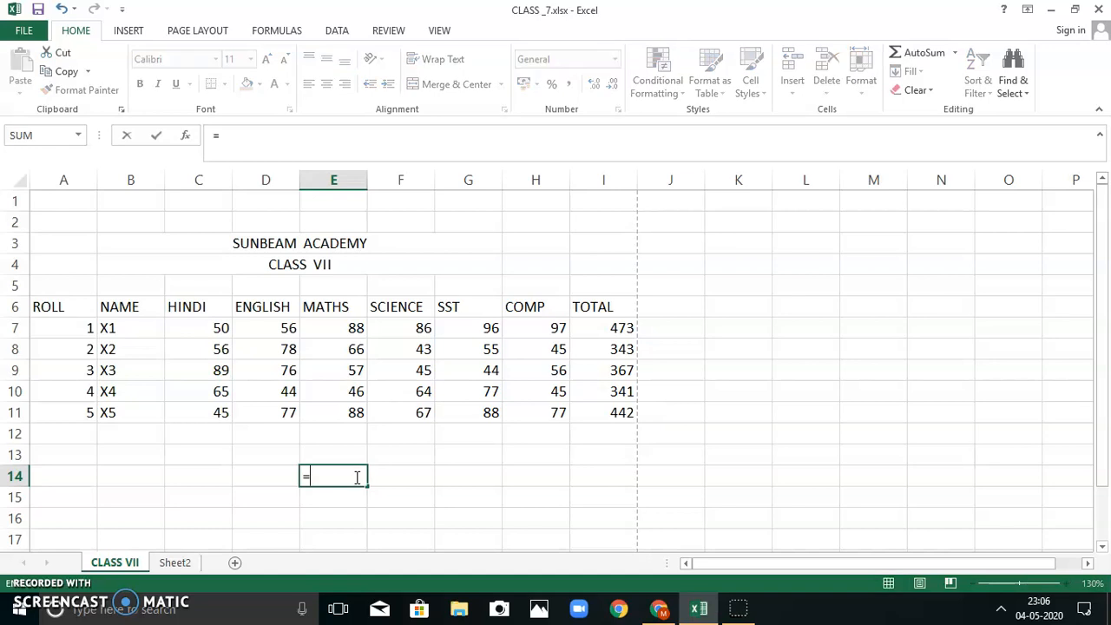
click(78, 136)
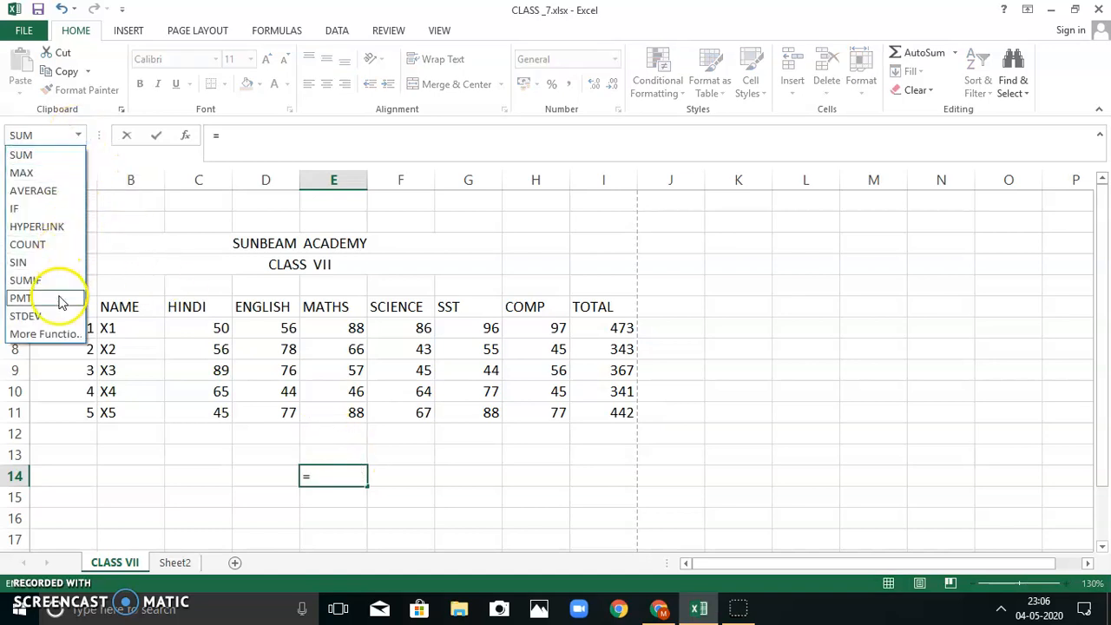
click(21, 174)
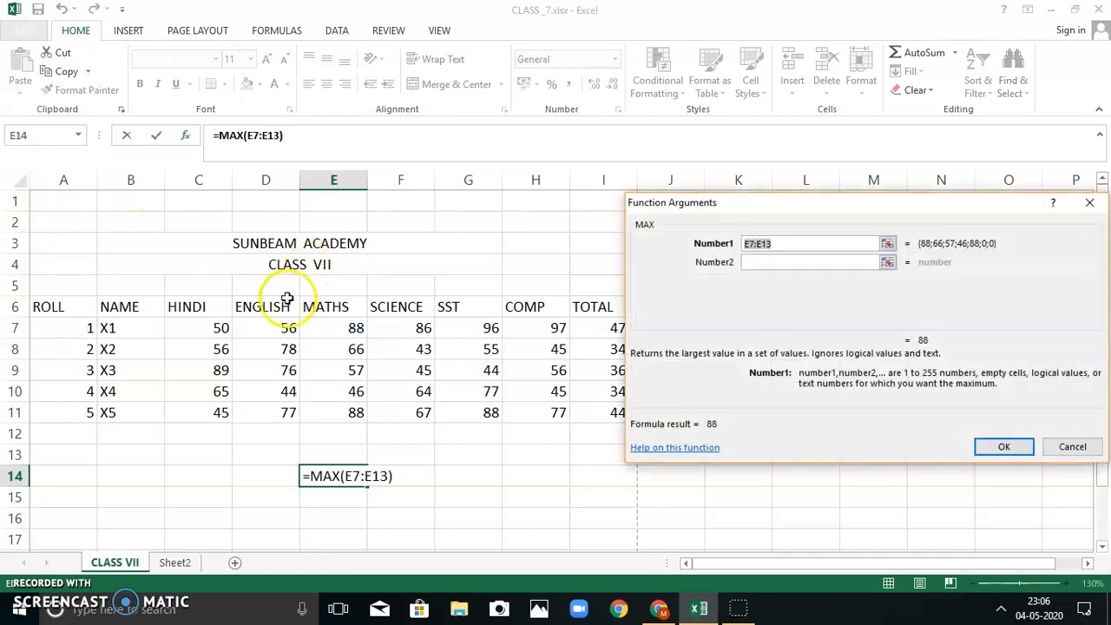
drag(333, 326, 344, 346)
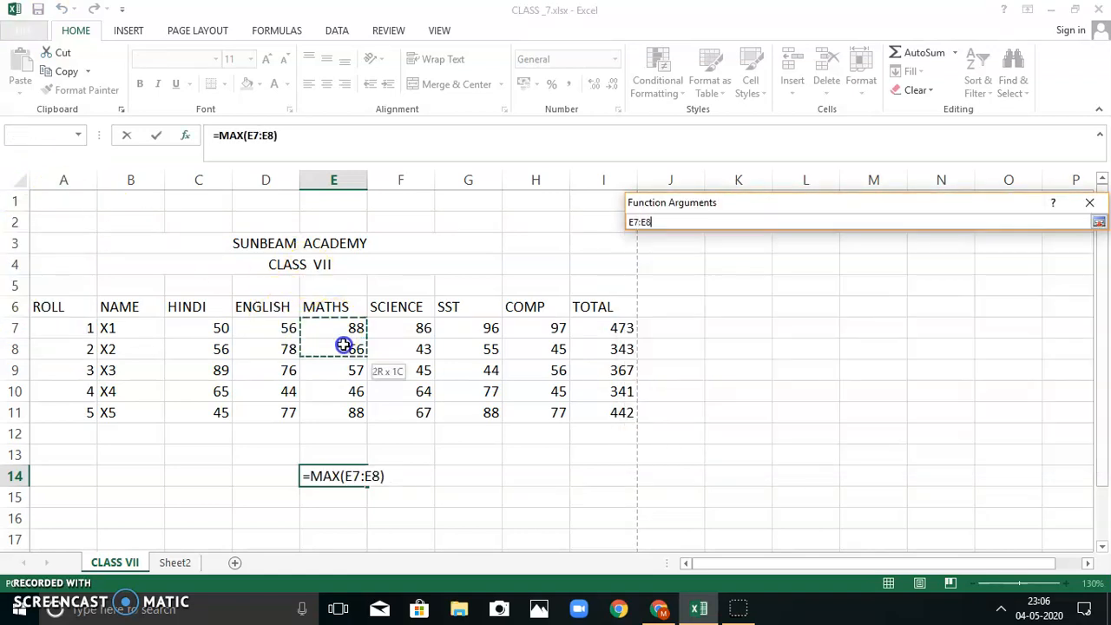
drag(348, 410, 346, 412)
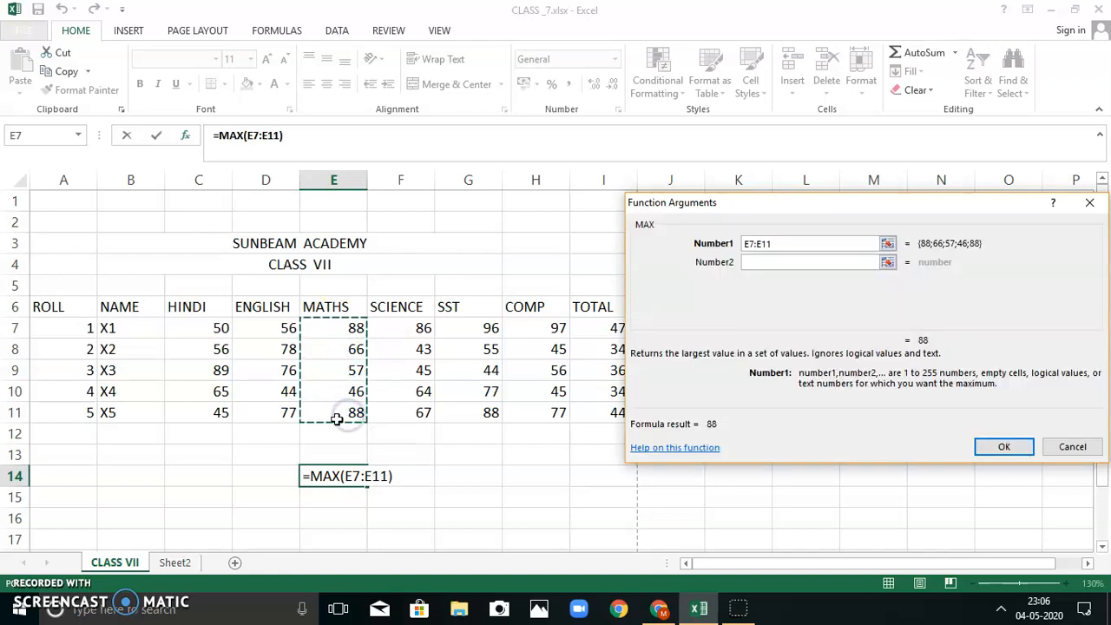
click(1007, 446)
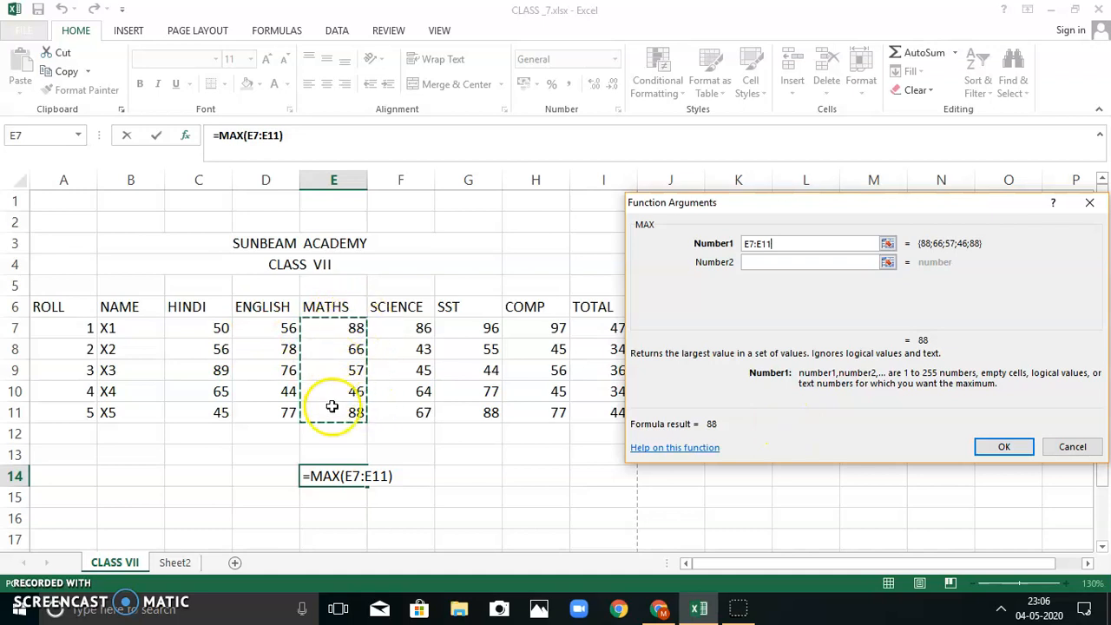
click(337, 323)
drag(337, 323, 341, 342)
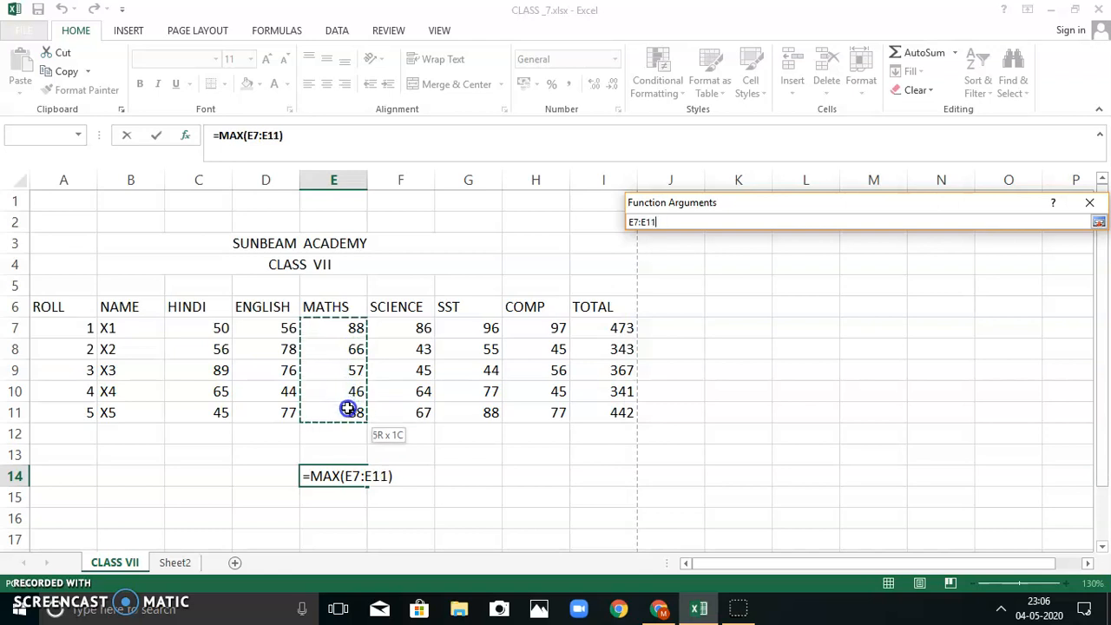
drag(348, 408, 347, 408)
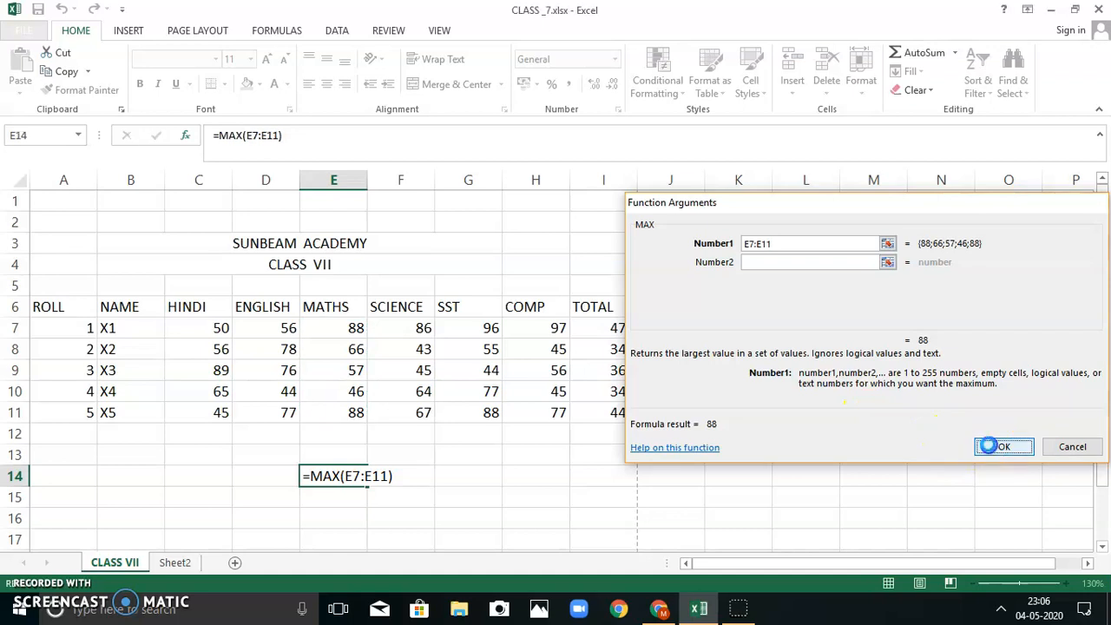
click(994, 449)
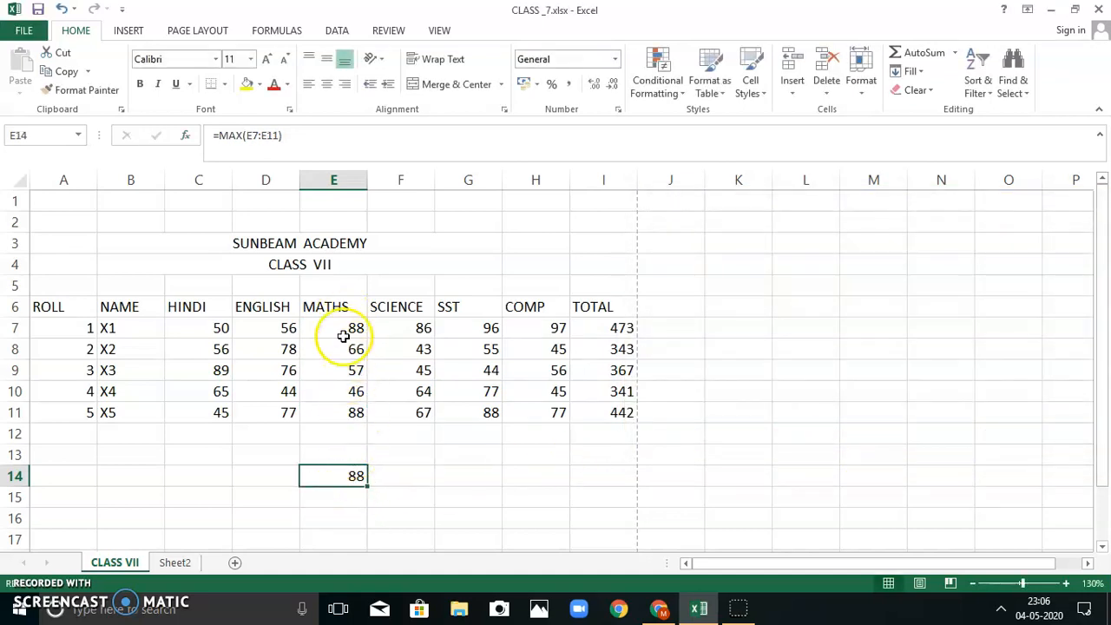
click(104, 330)
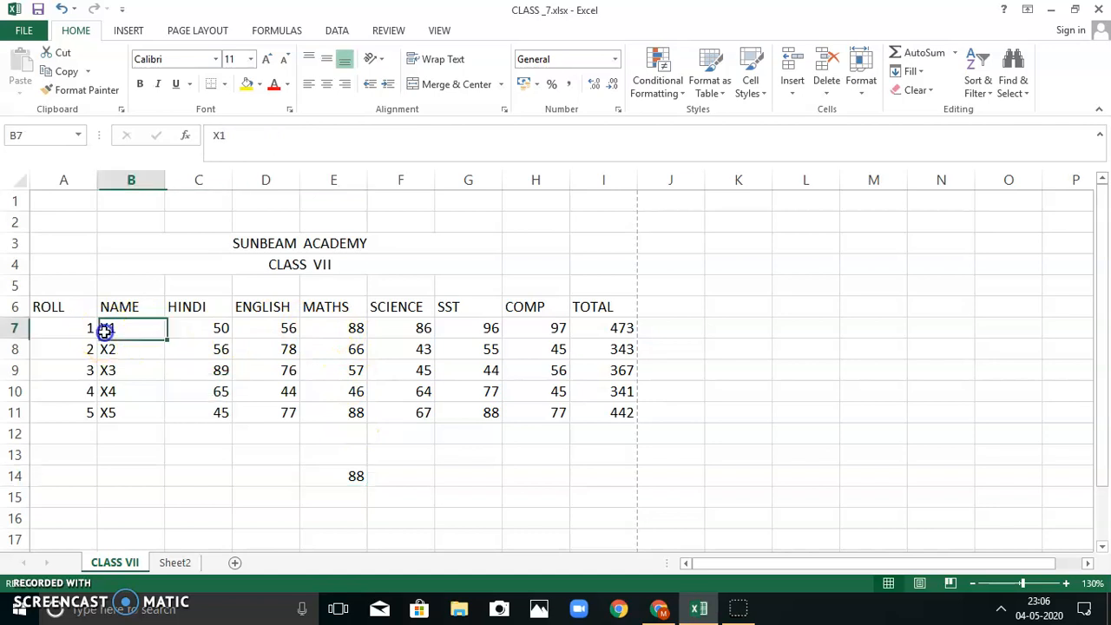
click(118, 414)
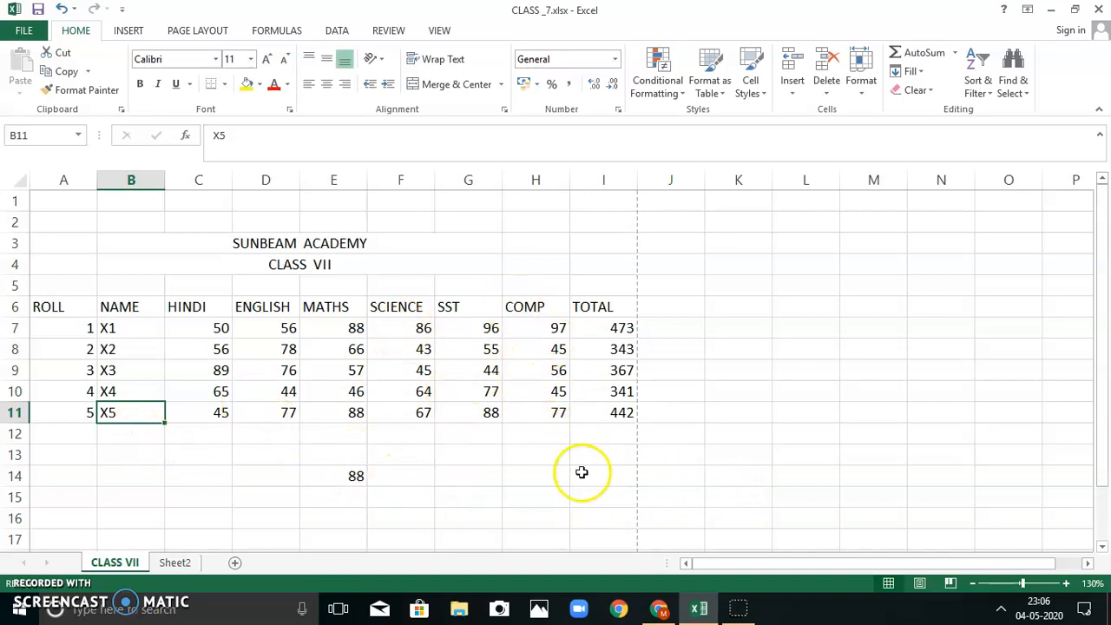
- Start a formula in C14, look over the recently used functions, and open the complete function list
click(214, 473)
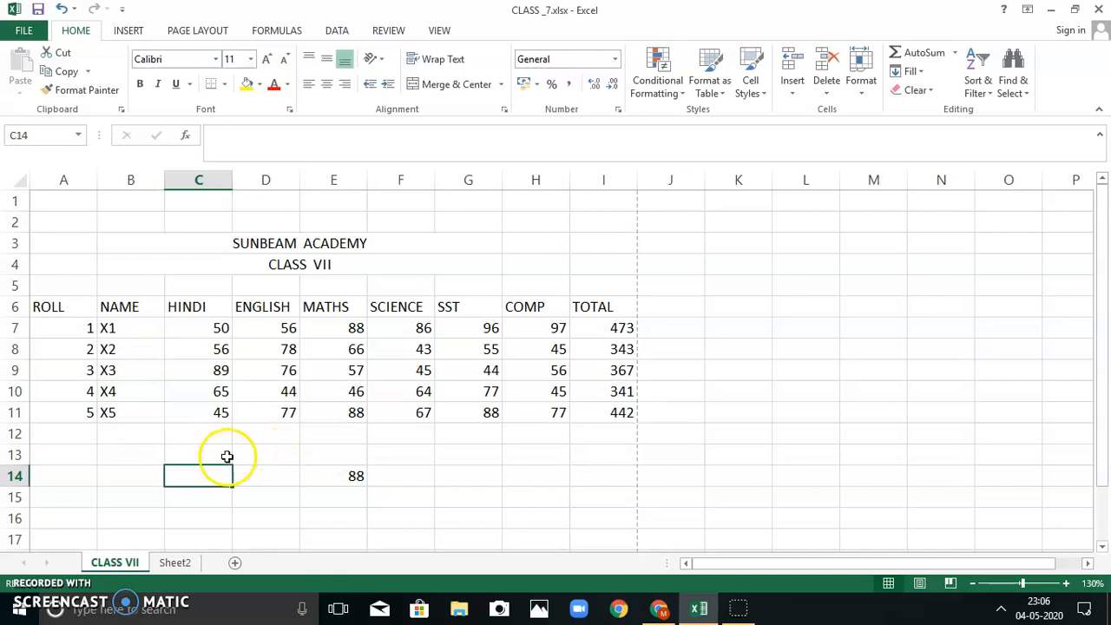
text(=)
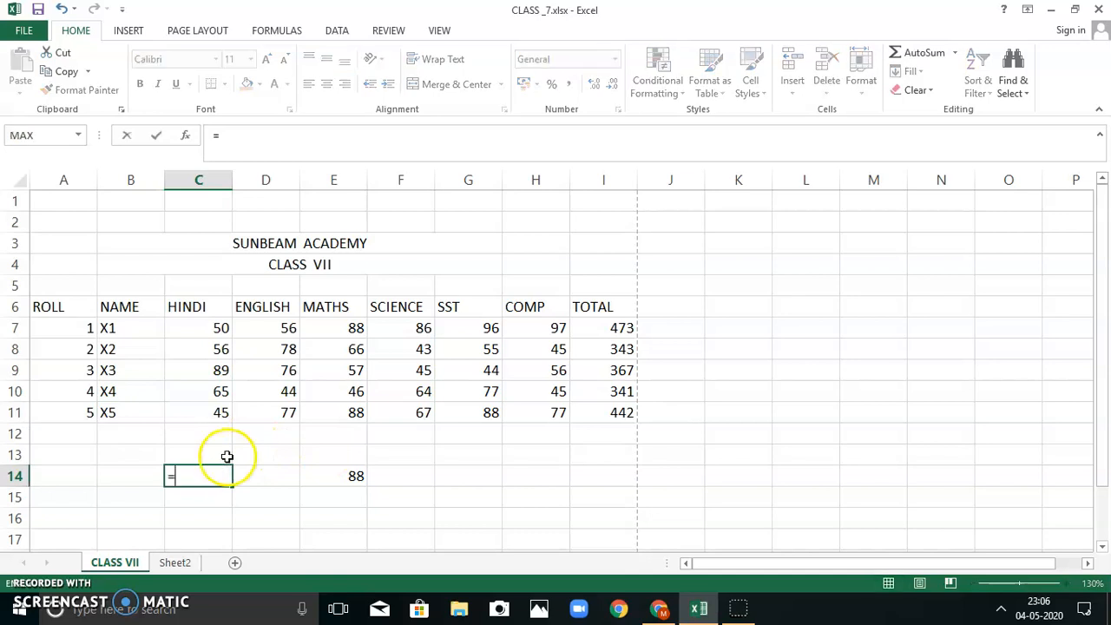
click(77, 137)
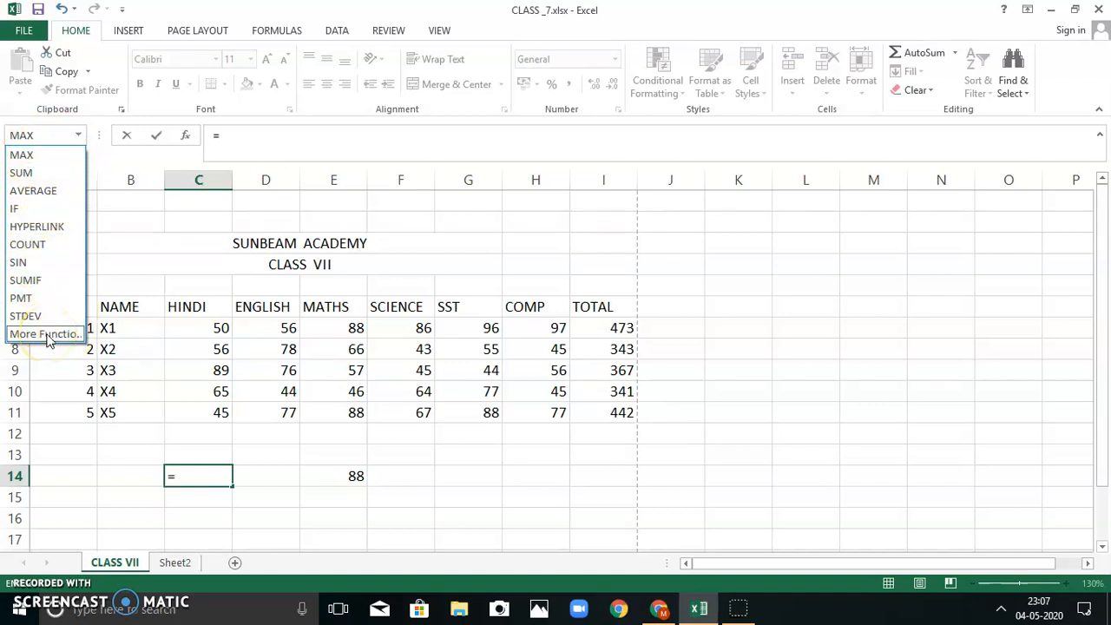
click(186, 138)
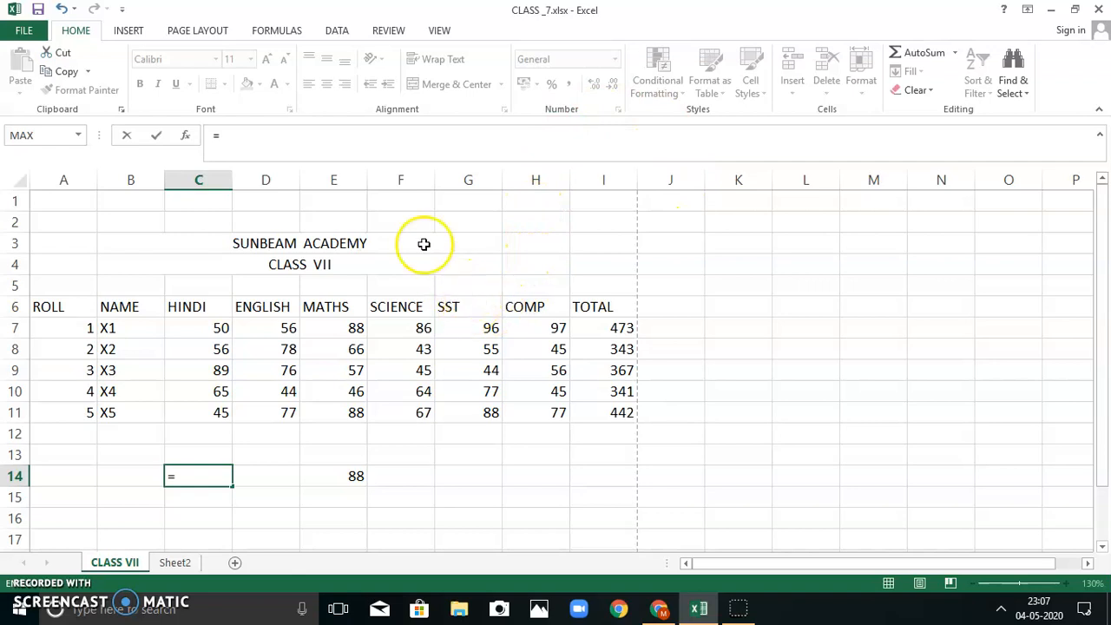
click(183, 136)
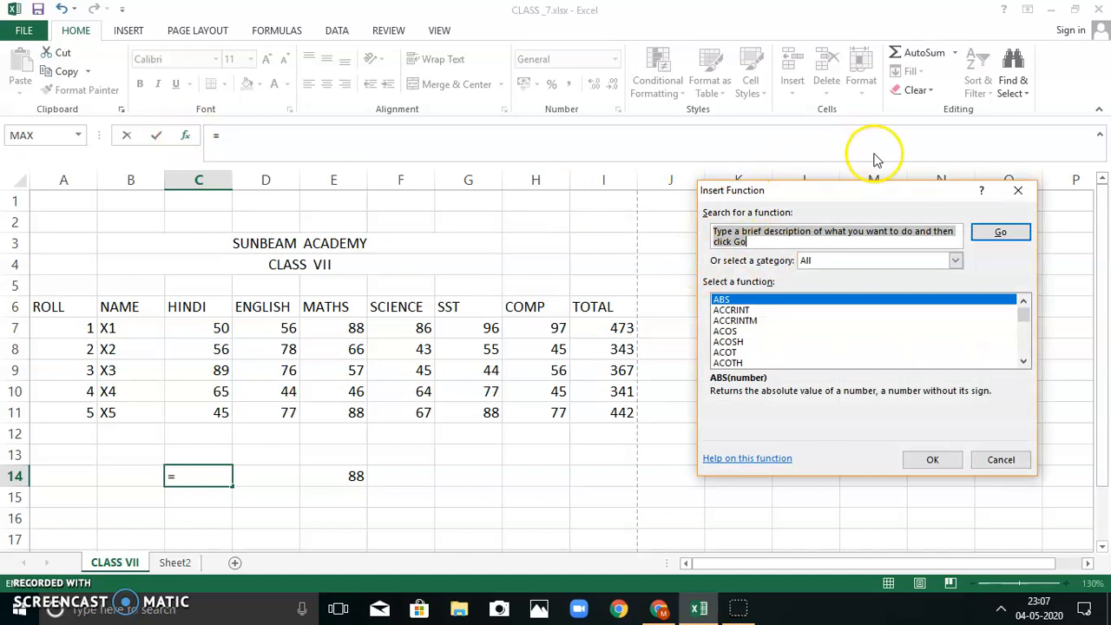
- Find MIN in the complete function list and insert it into the formula in C14
click(726, 341)
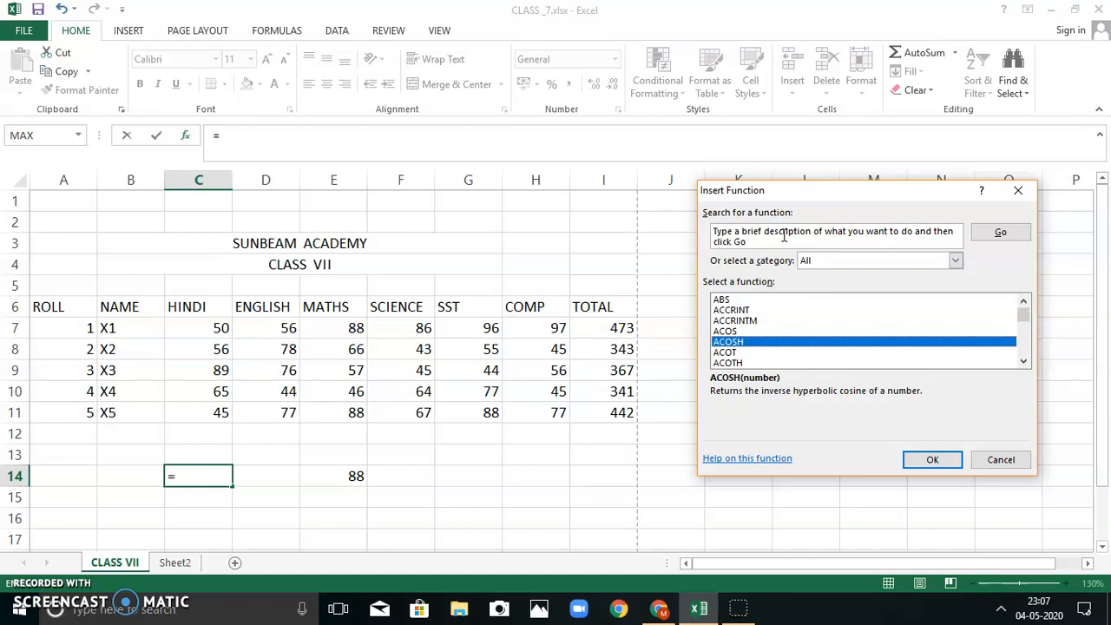
key(m)
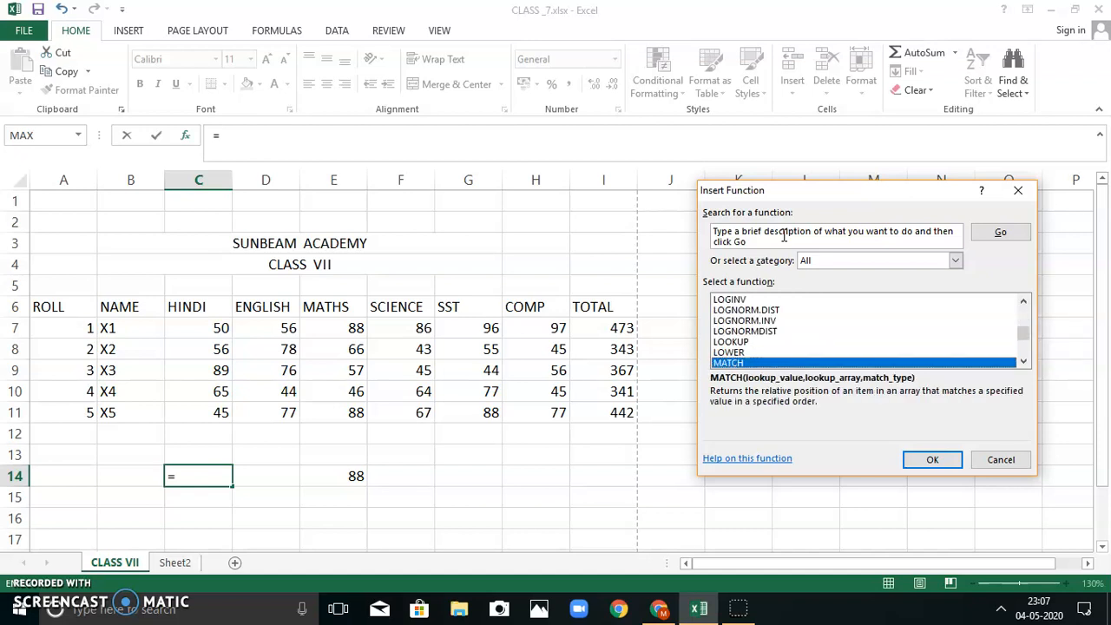
key(Down)
key(Down)
key(Down)
key(Down)
key(Down)
key(Down)
key(Down)
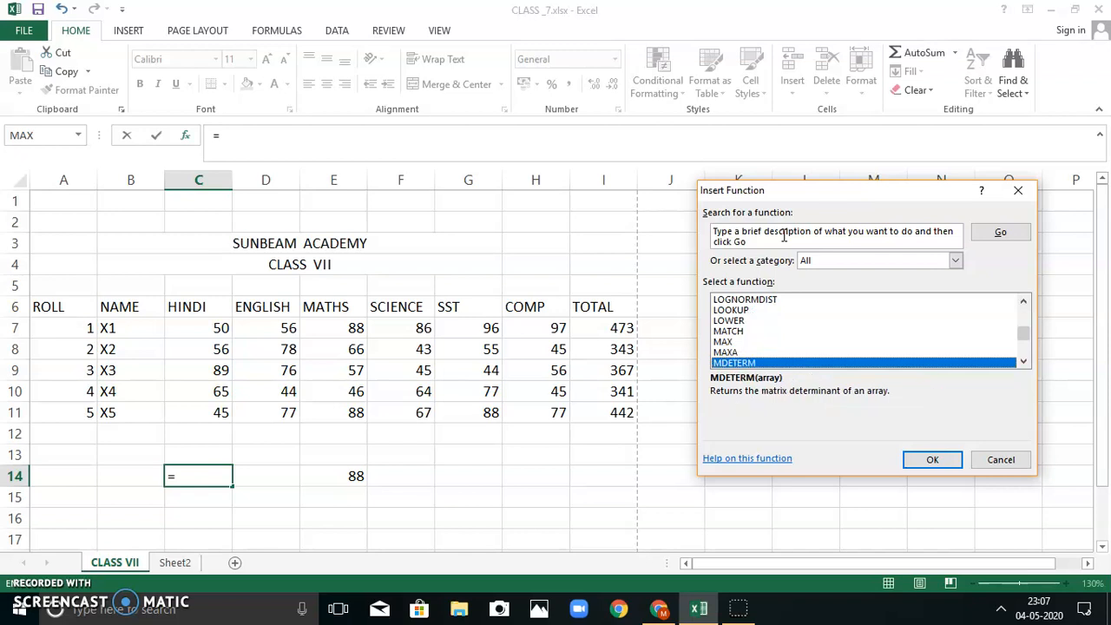
key(Down)
key(Down)
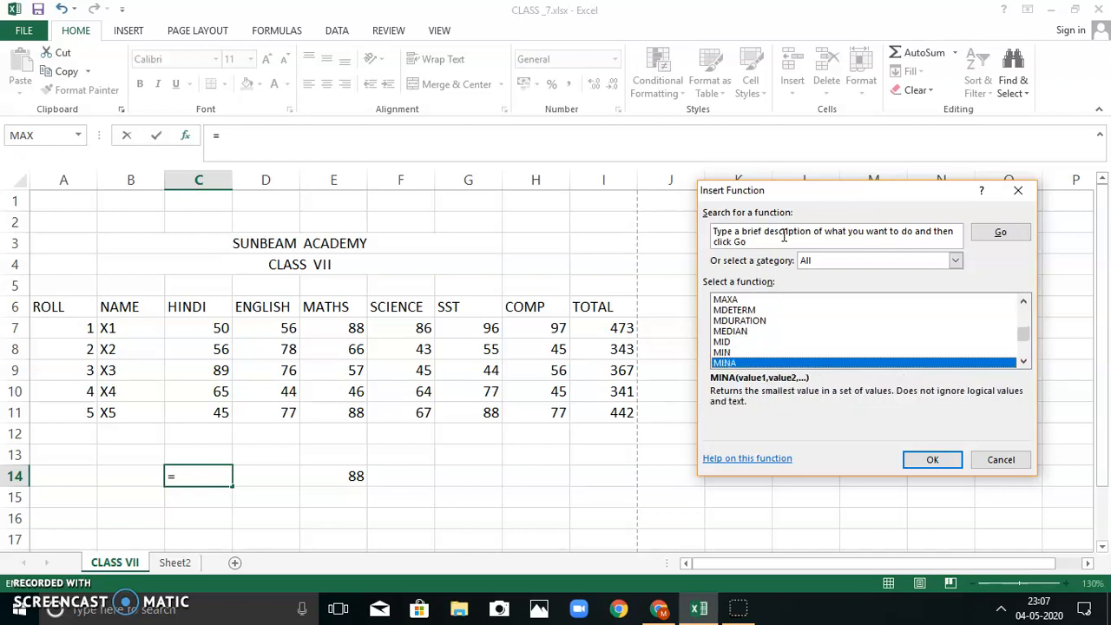
key(Up)
key(Up)
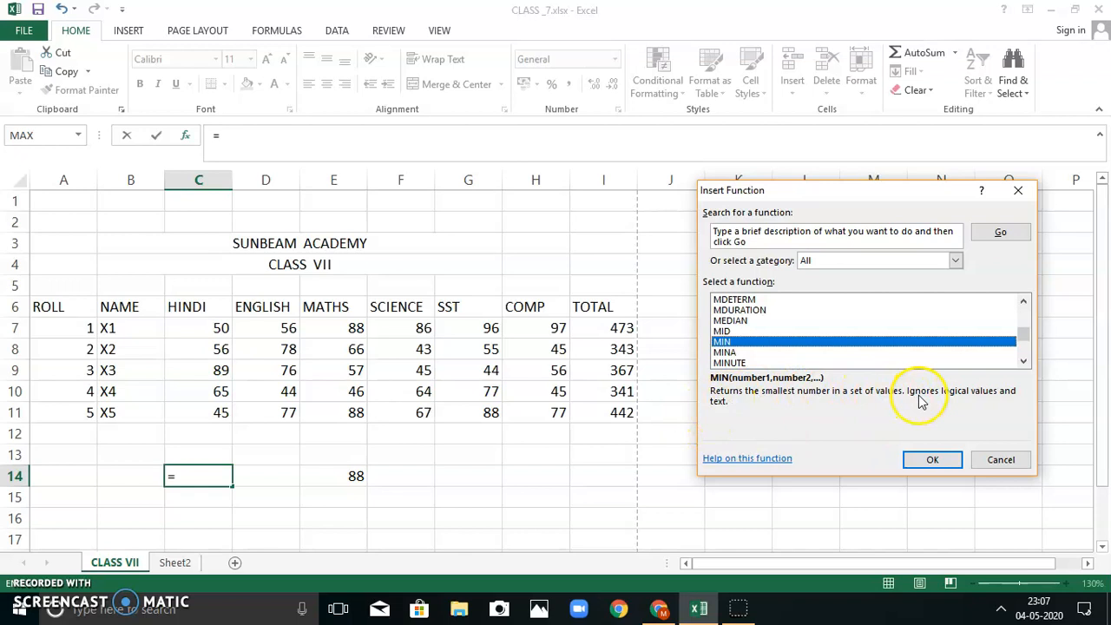
click(733, 310)
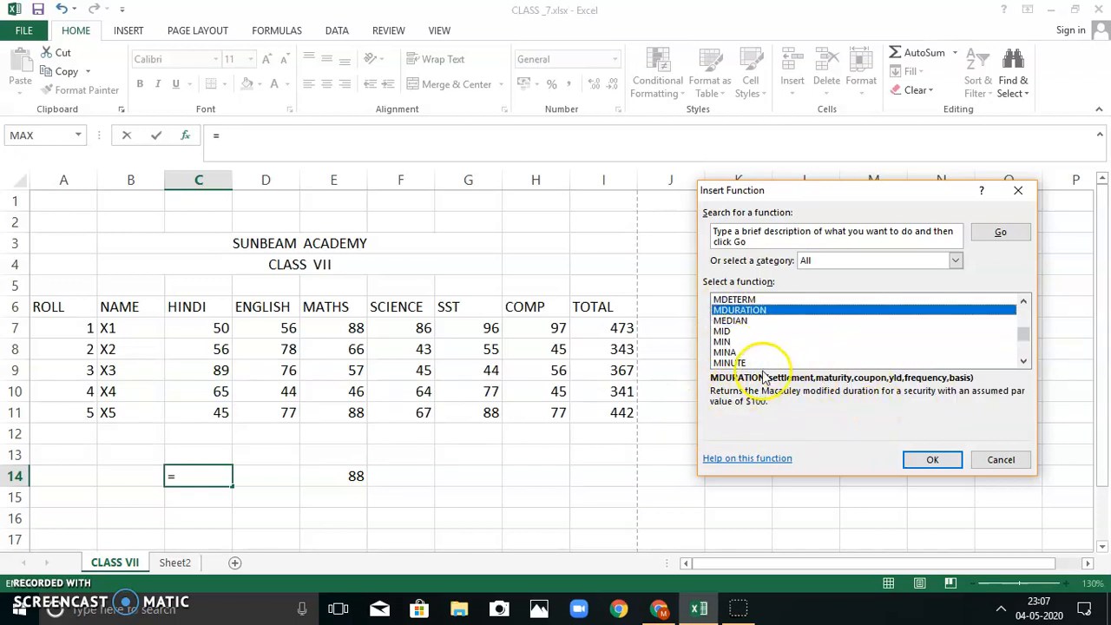
click(723, 341)
click(924, 459)
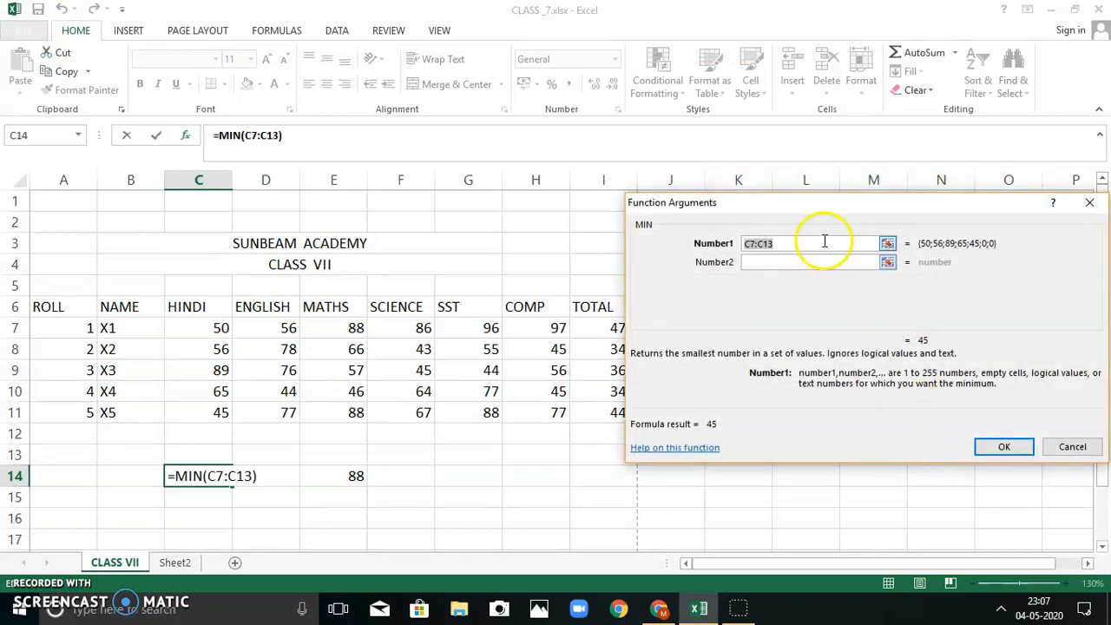
- Set the MIN range to C7:C11 to find the lowest HINDI mark, and identify the student it belongs to
drag(188, 327, 192, 410)
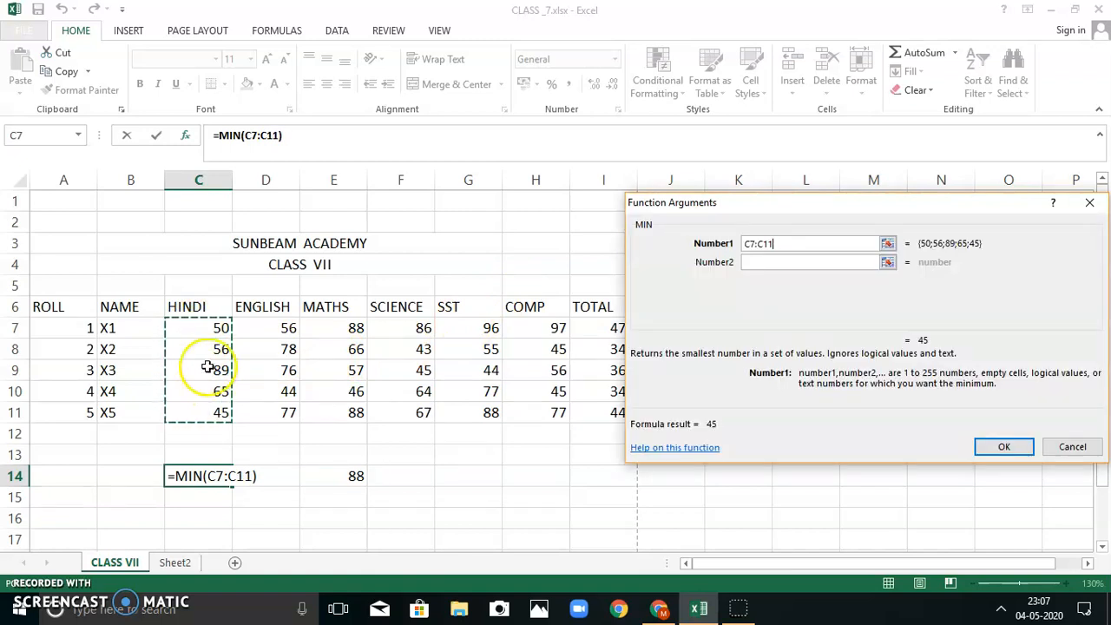
drag(206, 328, 210, 407)
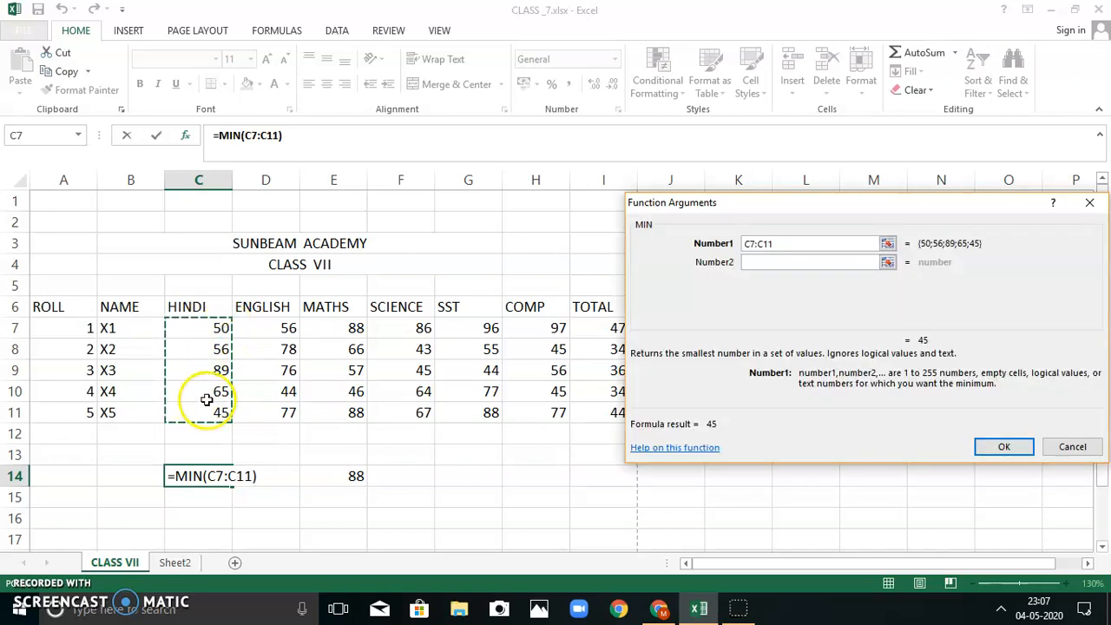
click(1005, 448)
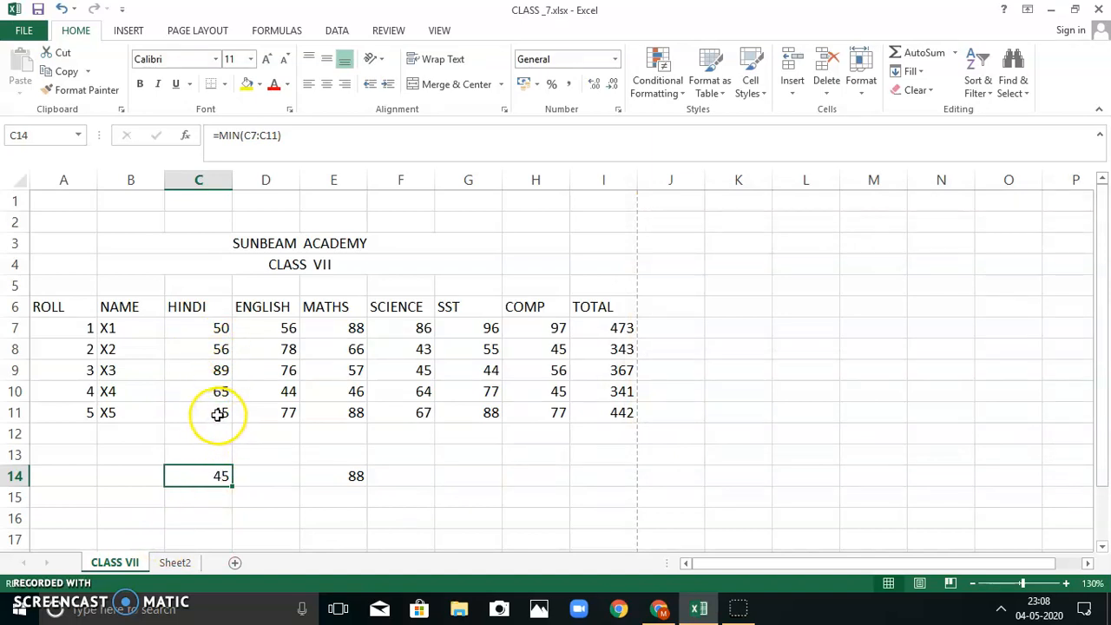
click(122, 415)
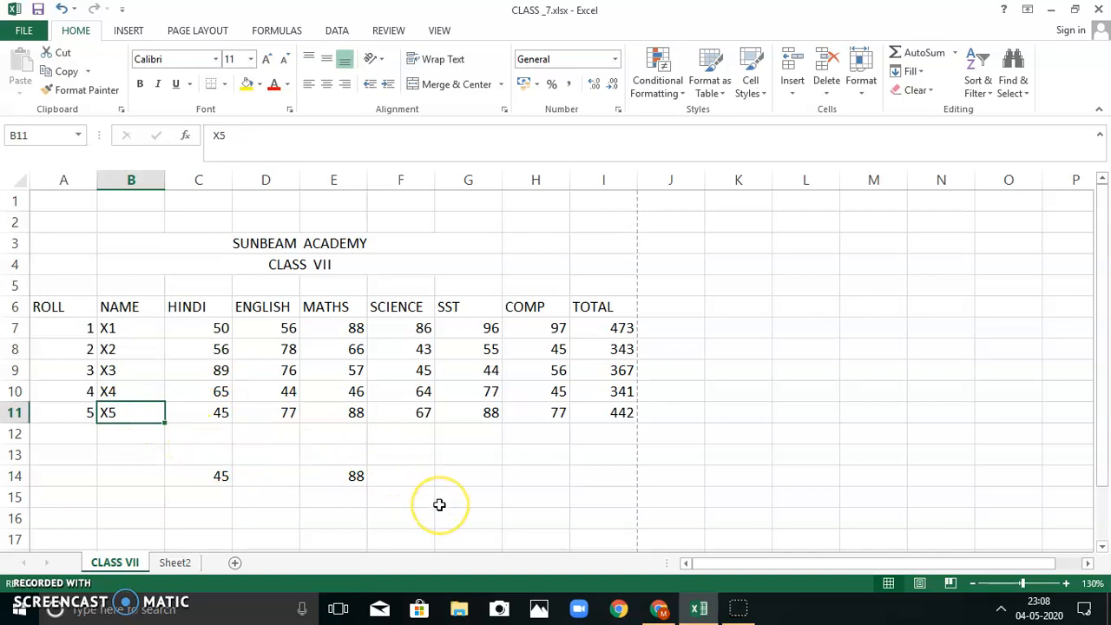
click(623, 454)
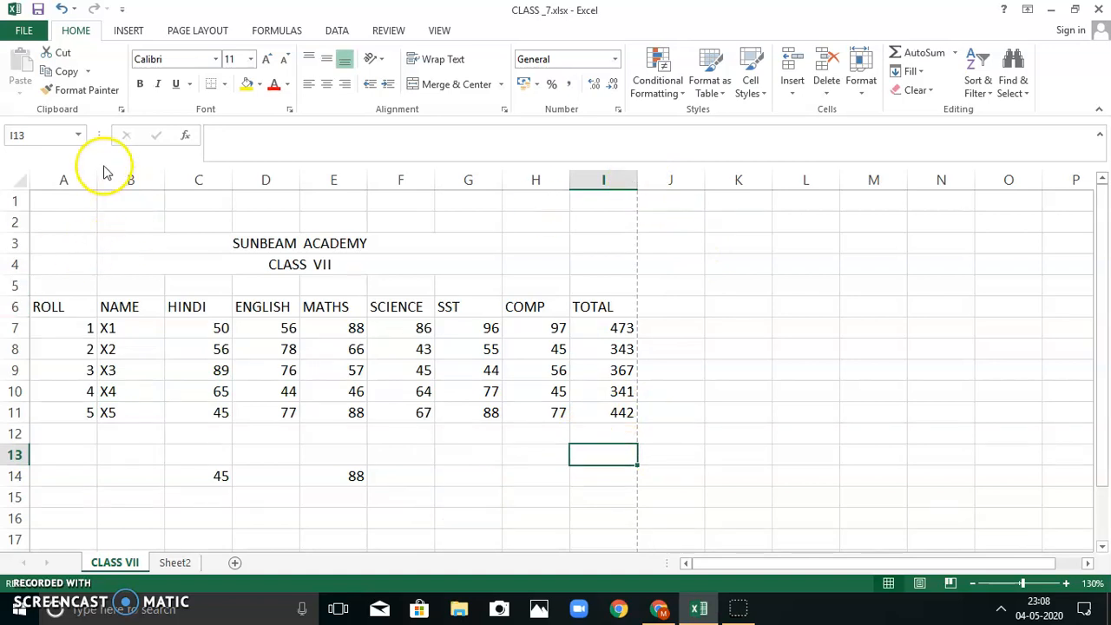
- Narrow the ROLL column and add the heading PER in J6 beside TOTAL
drag(97, 176, 63, 170)
click(639, 300)
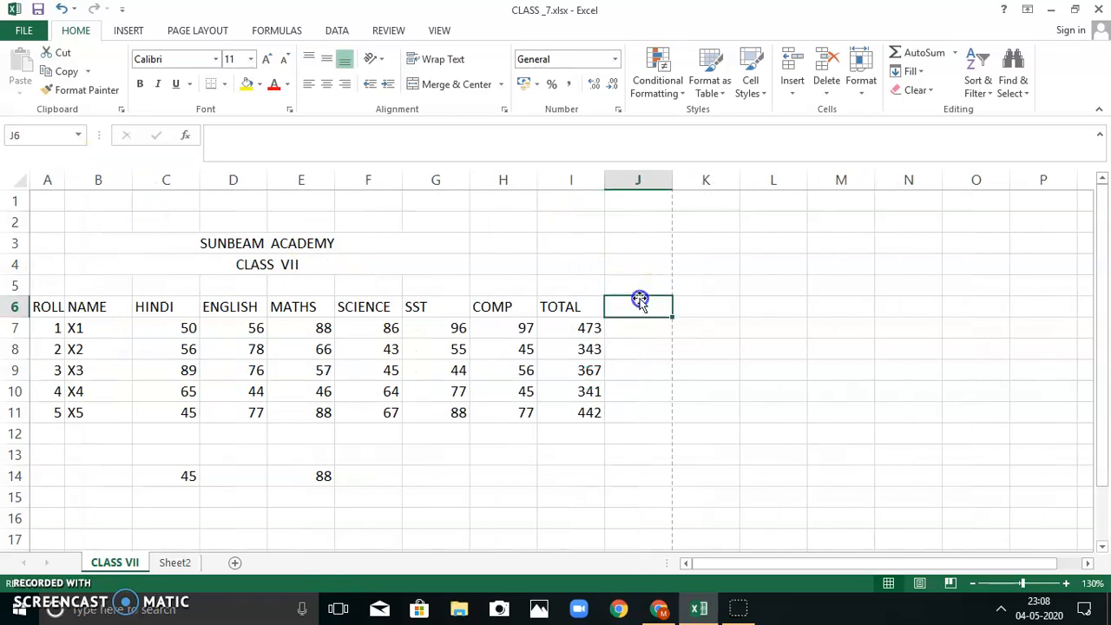
text(PER)
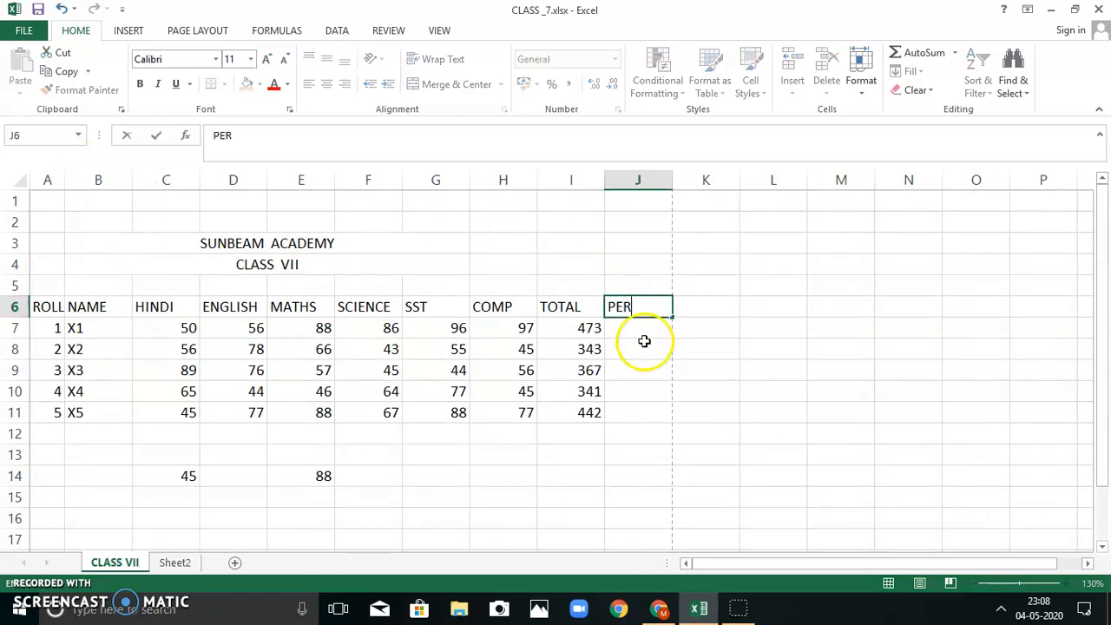
- Calculate the first student's percentage in J7 with =(I7/600)*100 and fill the formula down to J11
click(639, 323)
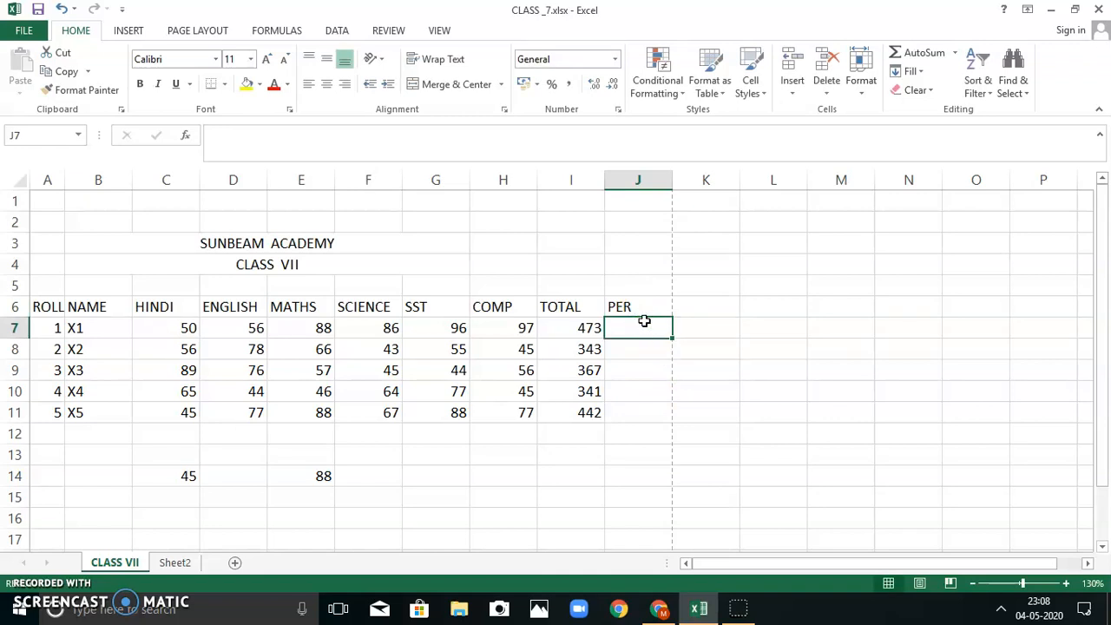
text(=()
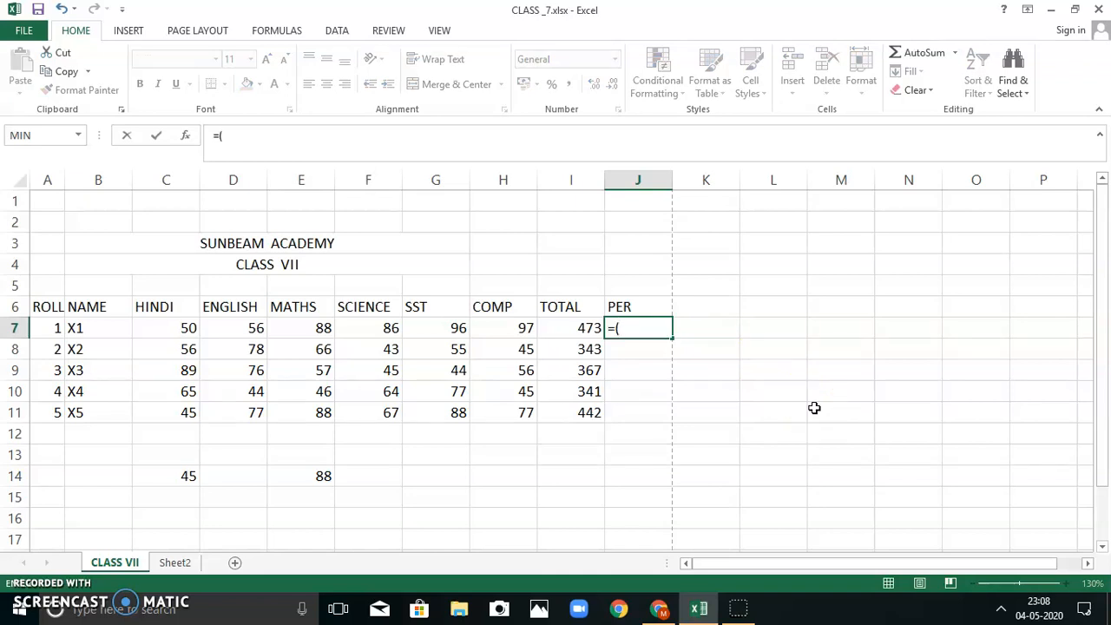
click(568, 327)
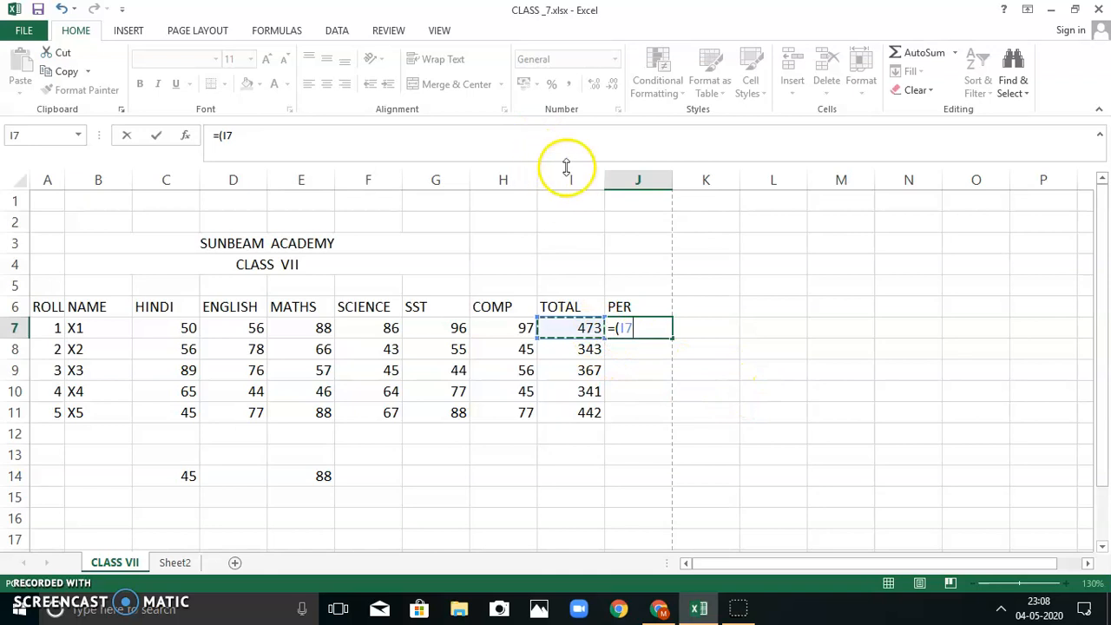
drag(568, 235, 570, 304)
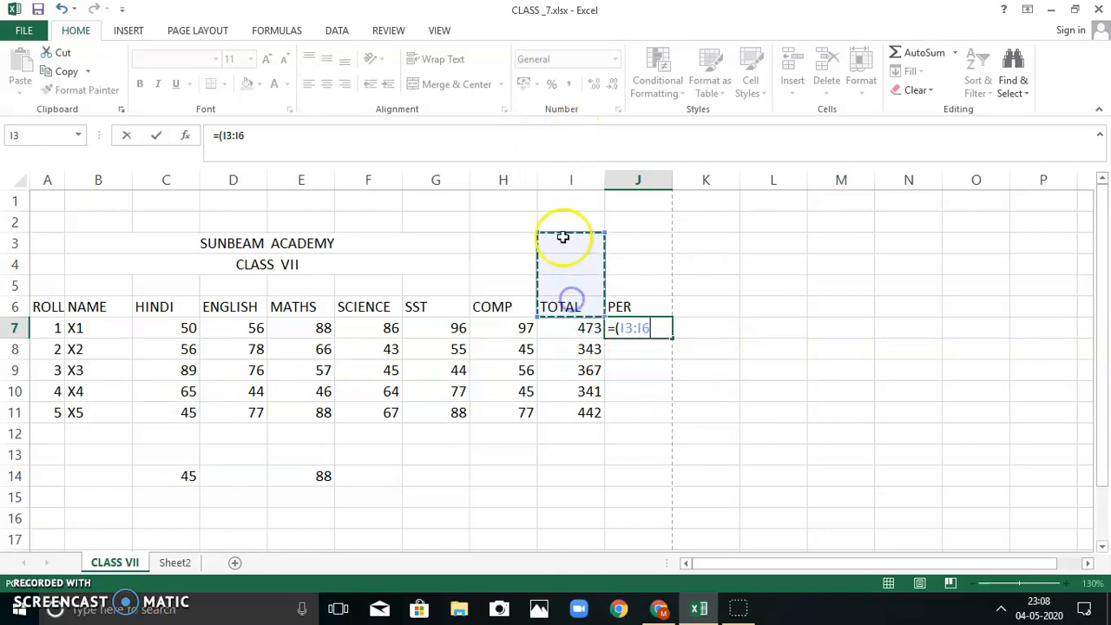
key(BackSpace)
key(BackSpace)
key(BackSpace)
key(BackSpace)
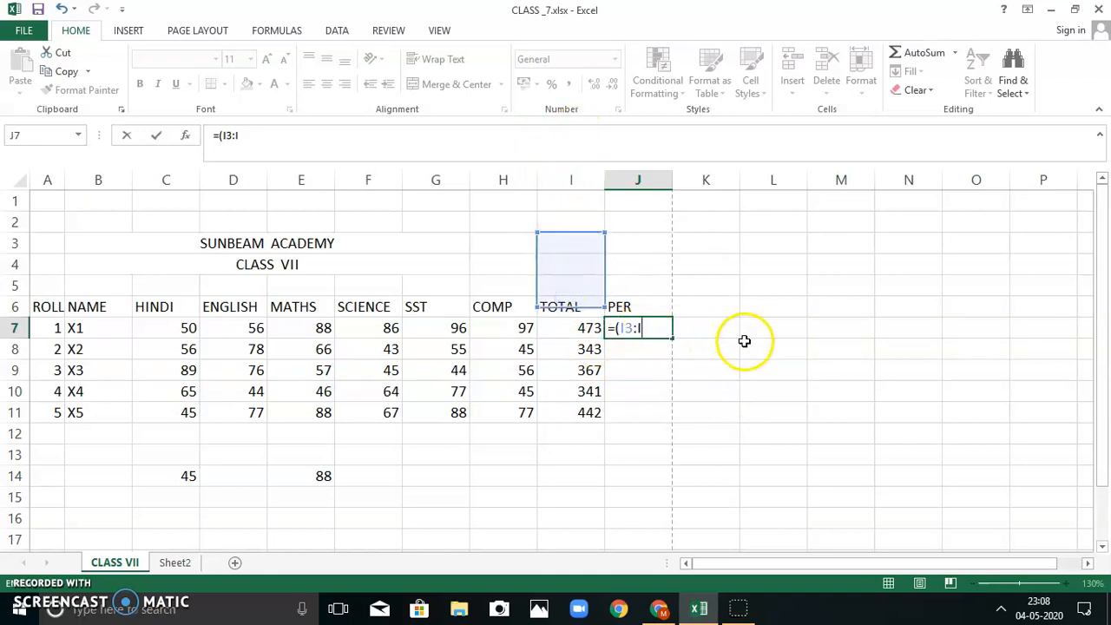
click(584, 328)
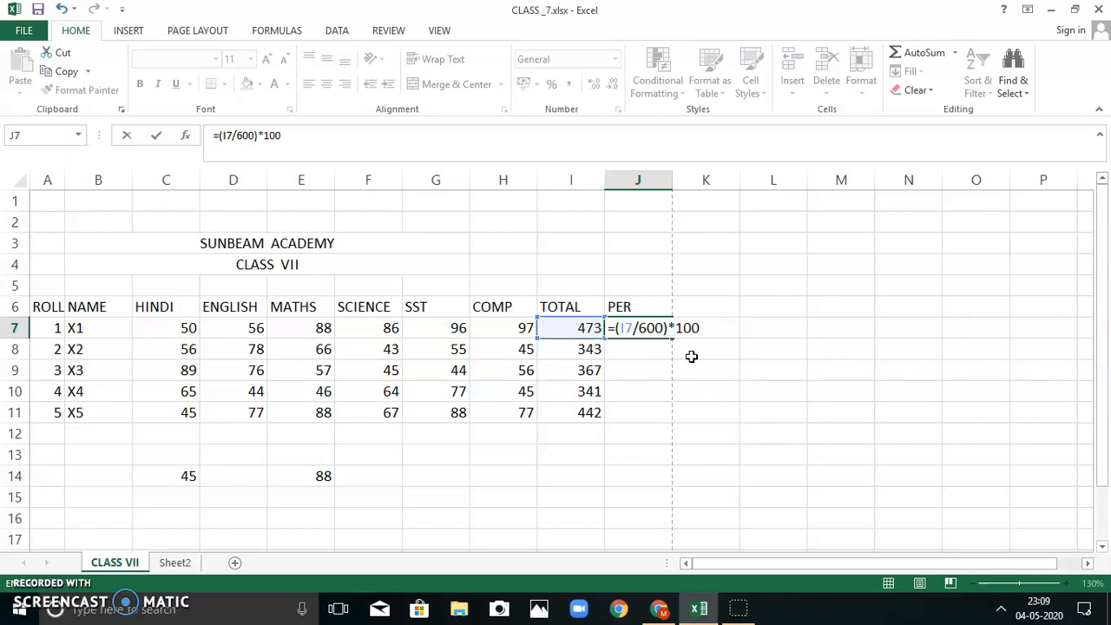
key(Return)
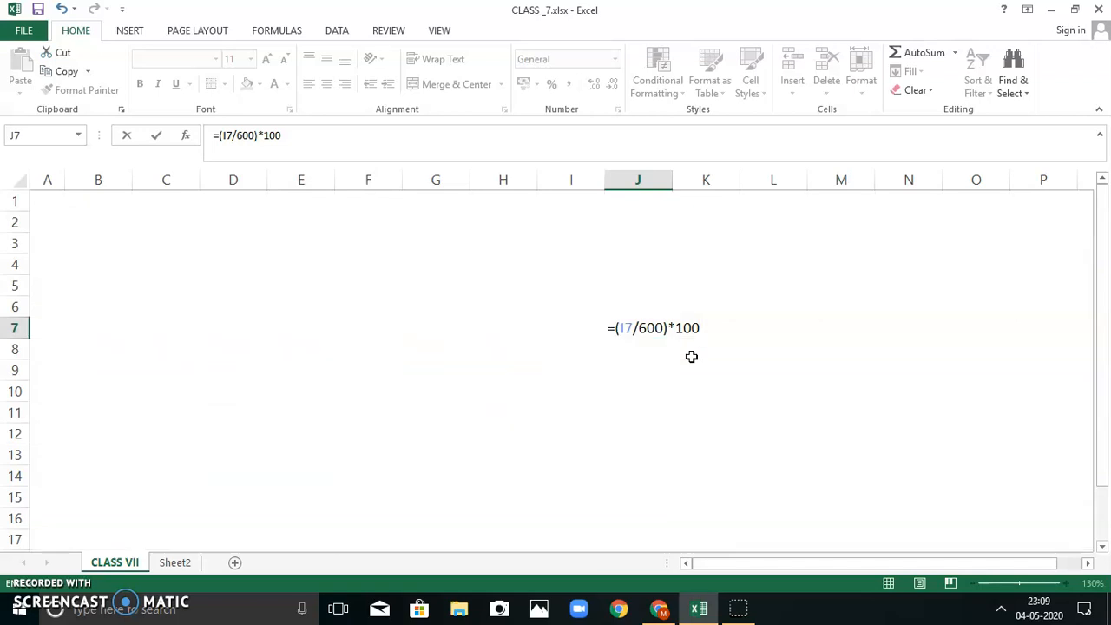
click(657, 327)
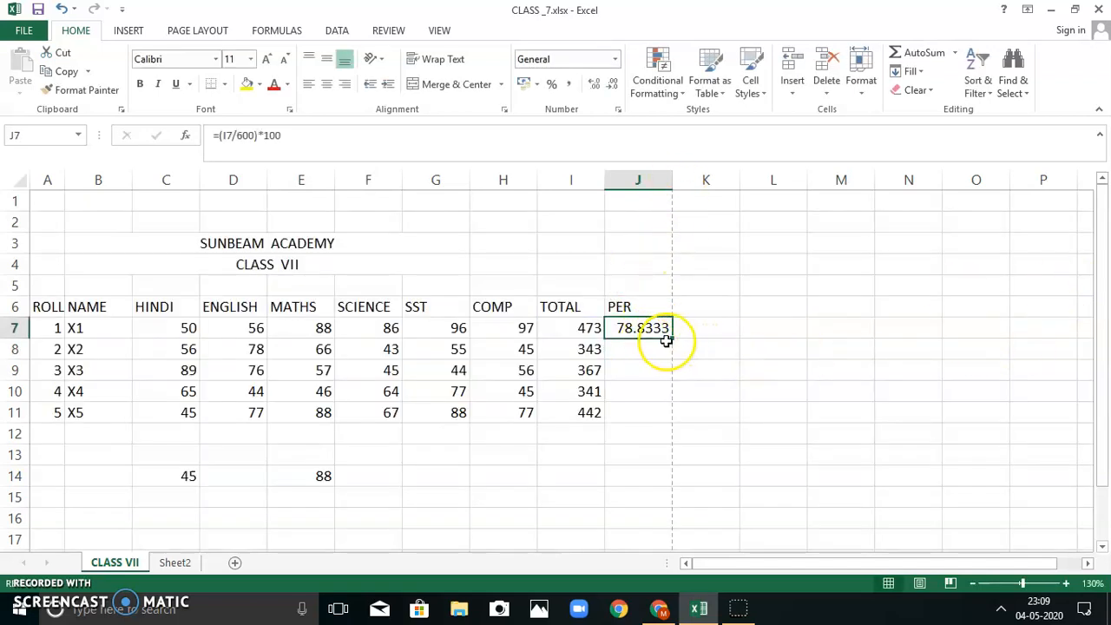
drag(674, 338, 658, 417)
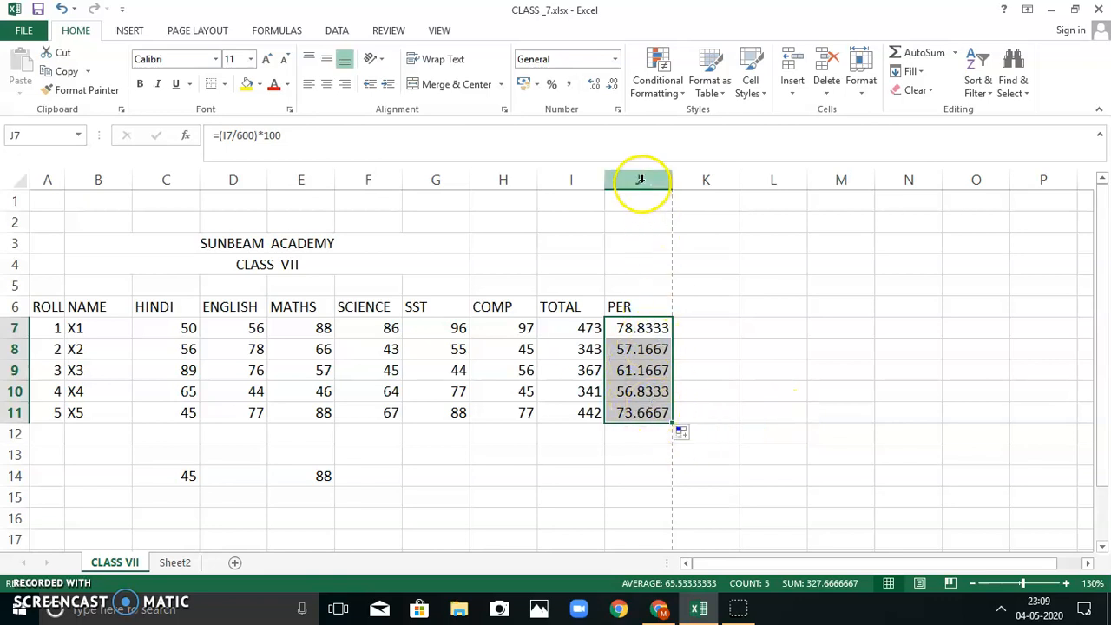
- Format the percentages in J7:J11 as Number with 2 decimal places and the red 1234.10 negative style
right_click(637, 325)
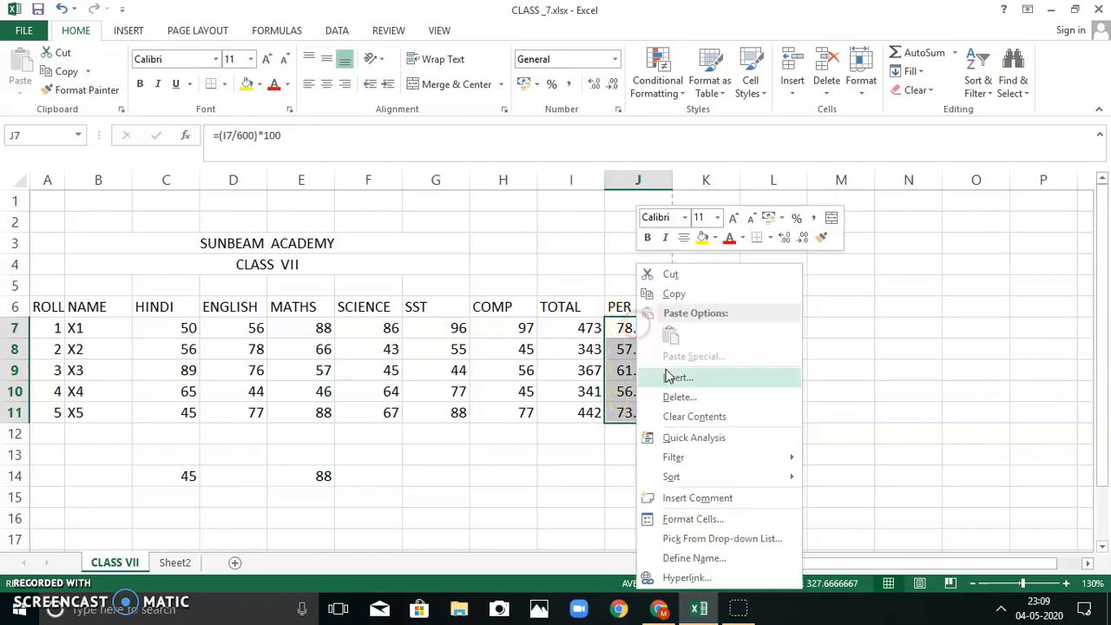
click(692, 519)
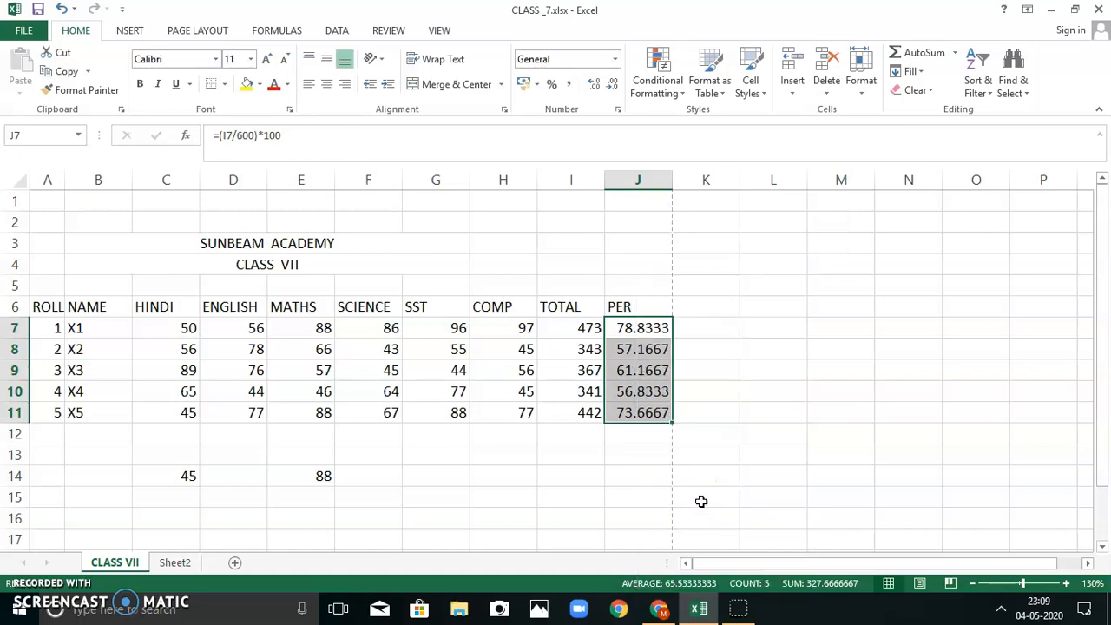
click(510, 299)
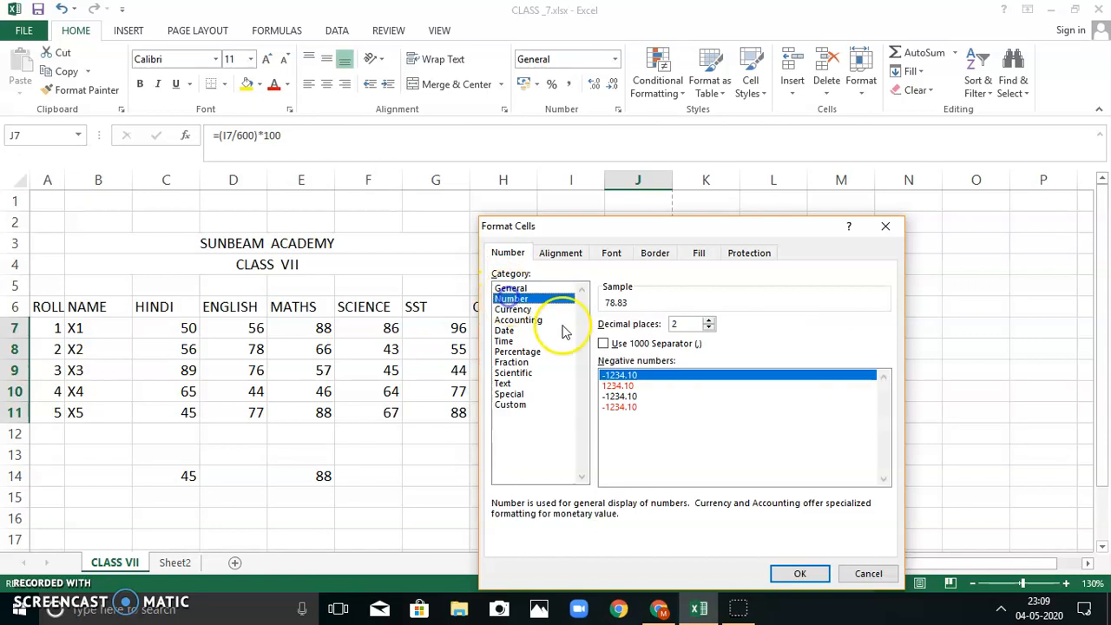
click(650, 386)
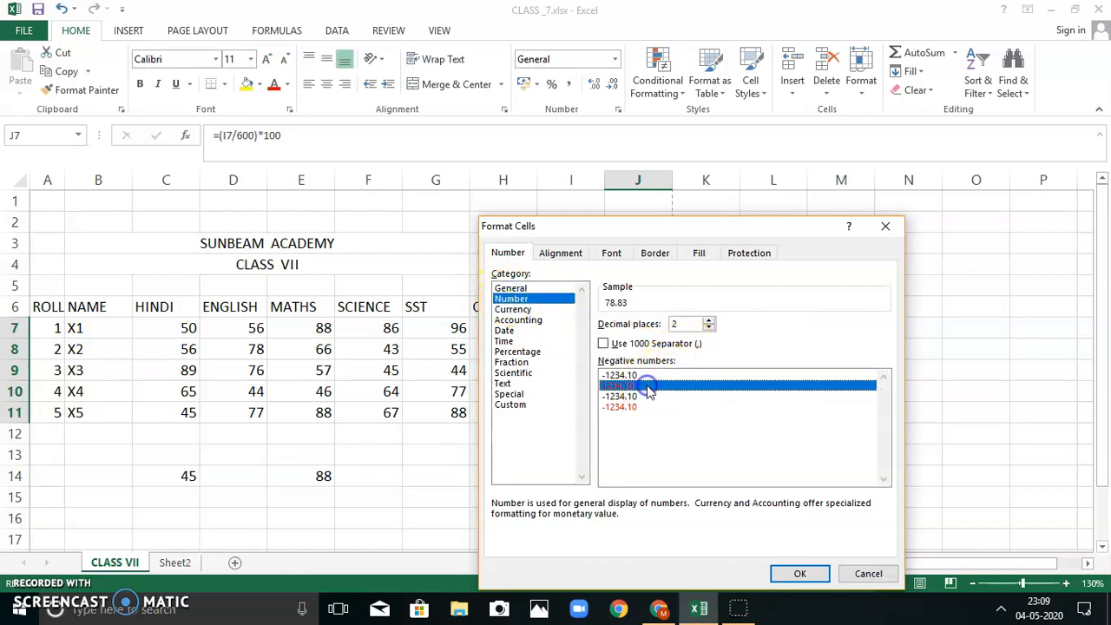
click(709, 328)
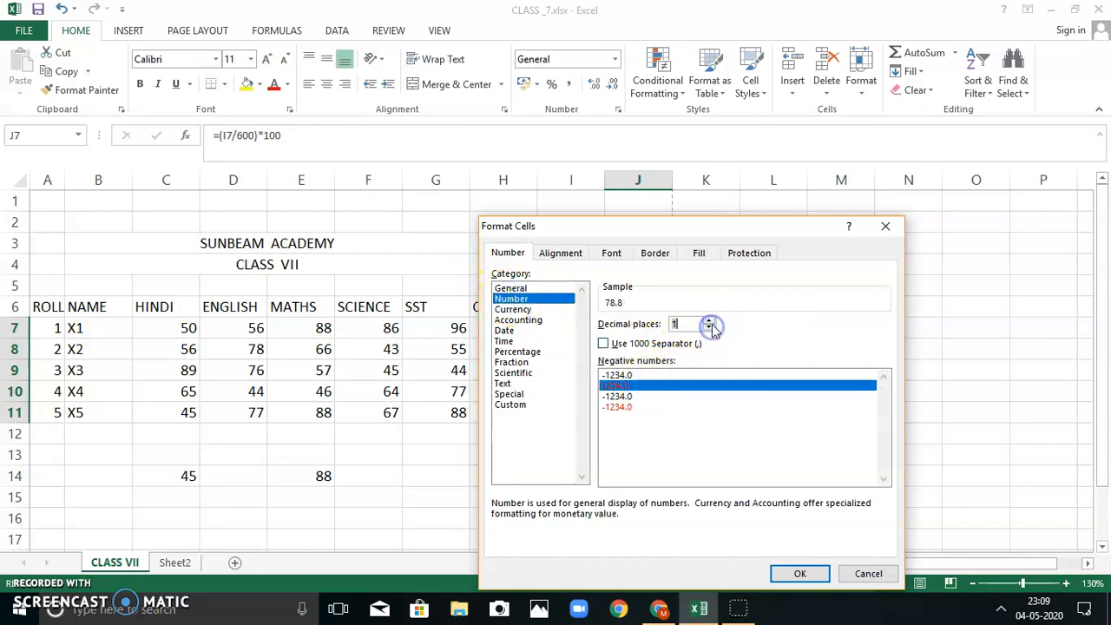
click(804, 573)
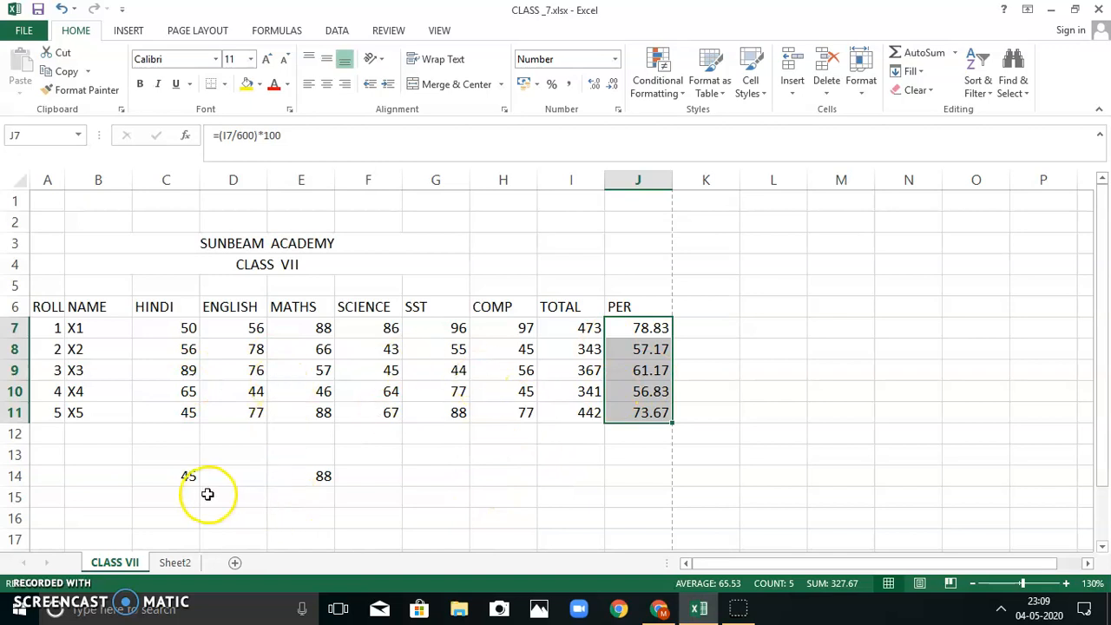
- Delete the MIN and MAX results from C14:E14 below the marksheet
drag(187, 482, 303, 482)
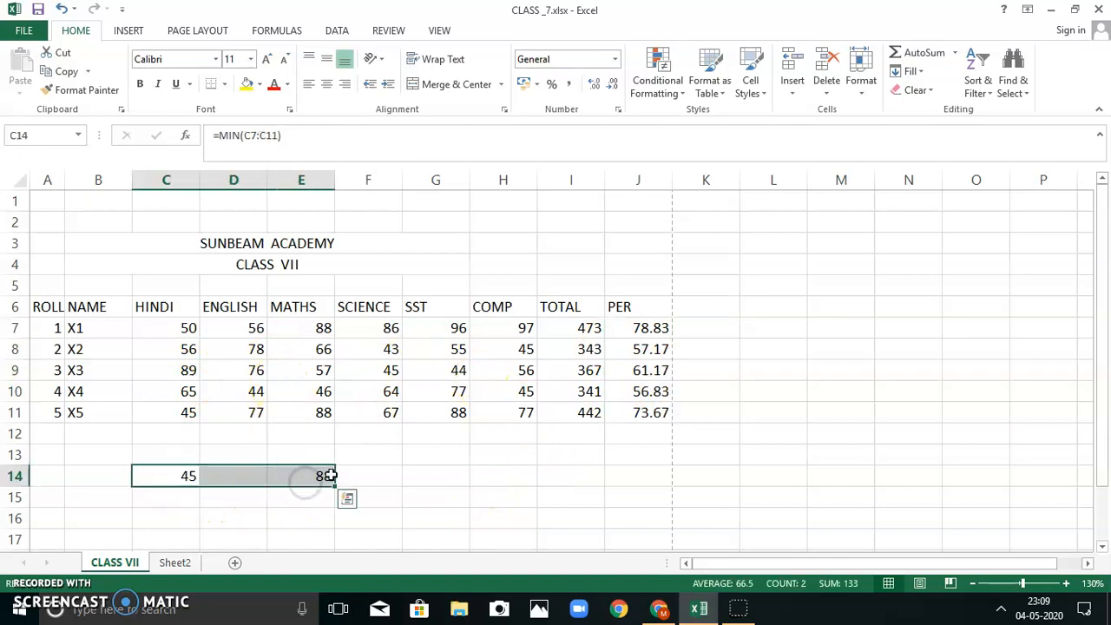
key(Delete)
click(430, 457)
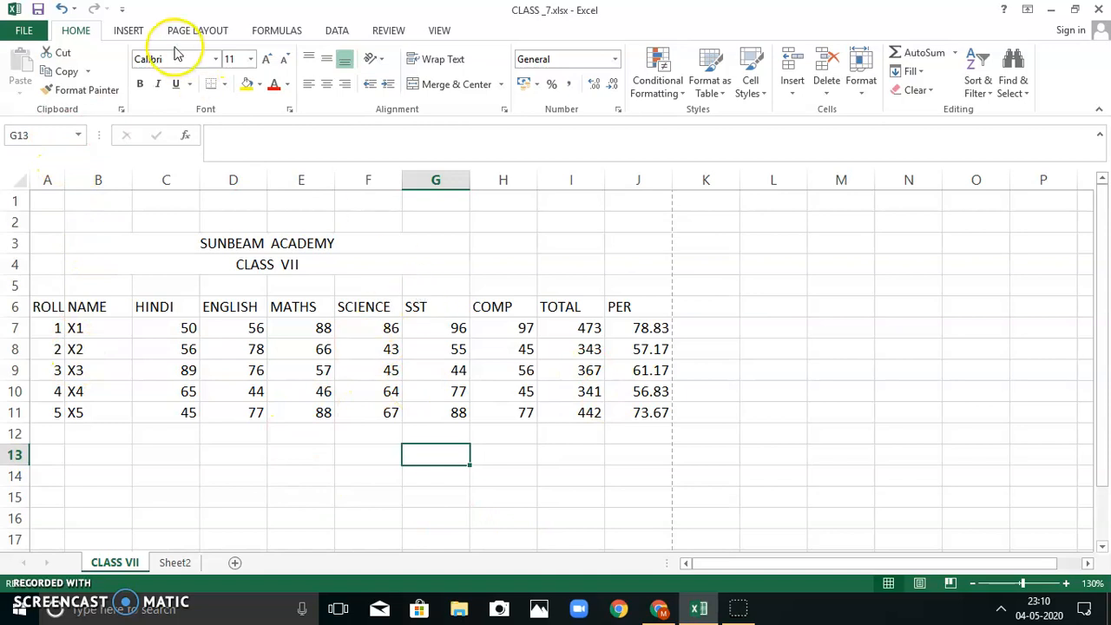
- Check the marksheet's print preview on the A4 portrait page and return to the worksheet
click(24, 30)
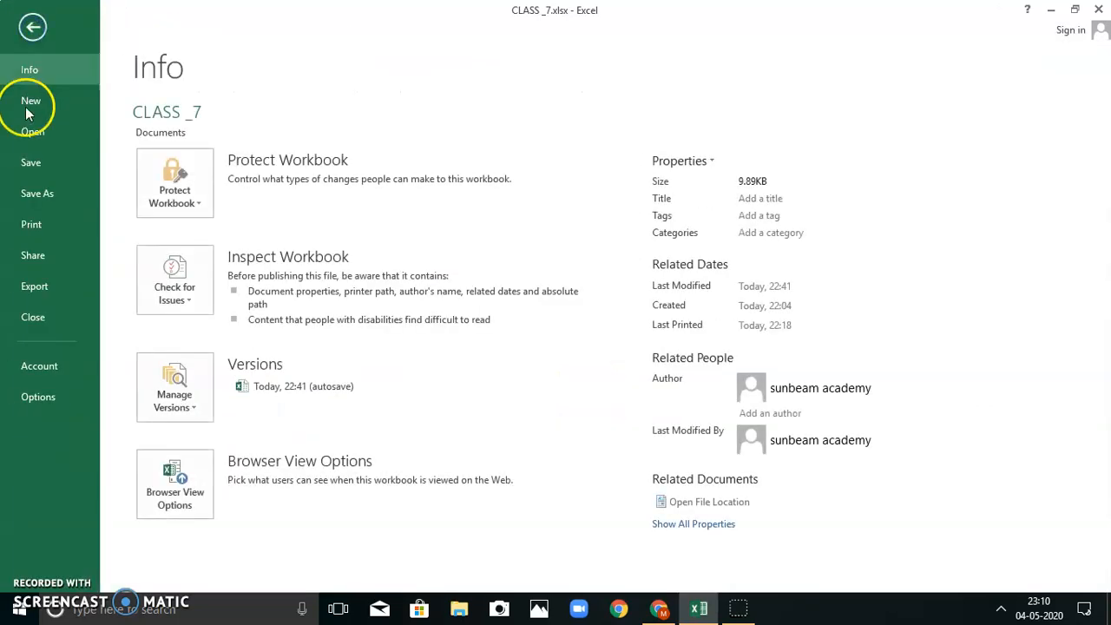
click(43, 231)
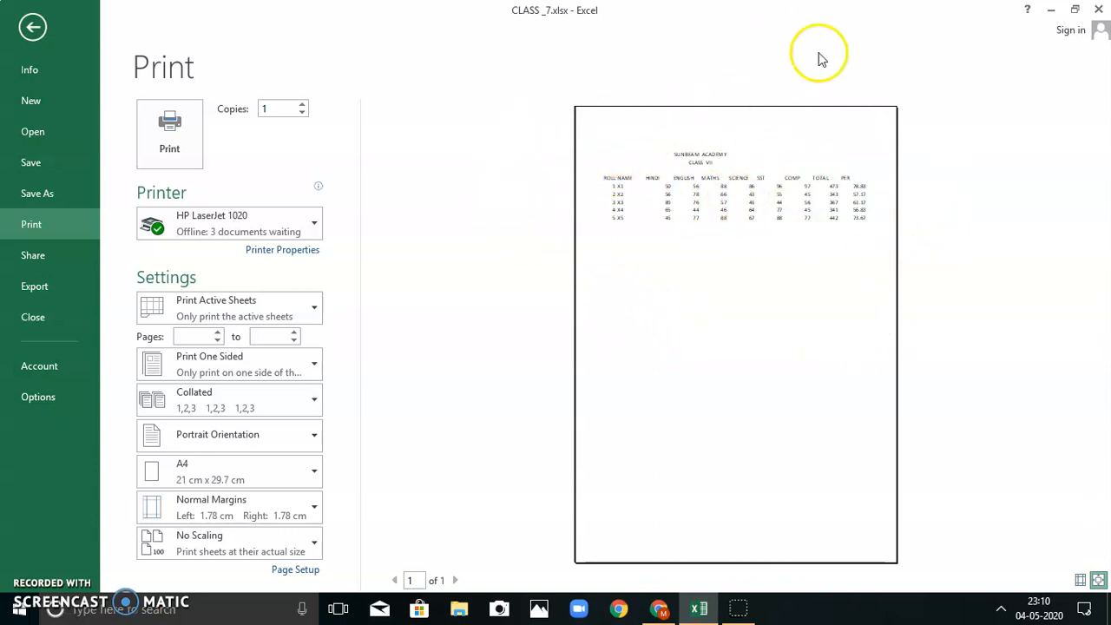
click(29, 30)
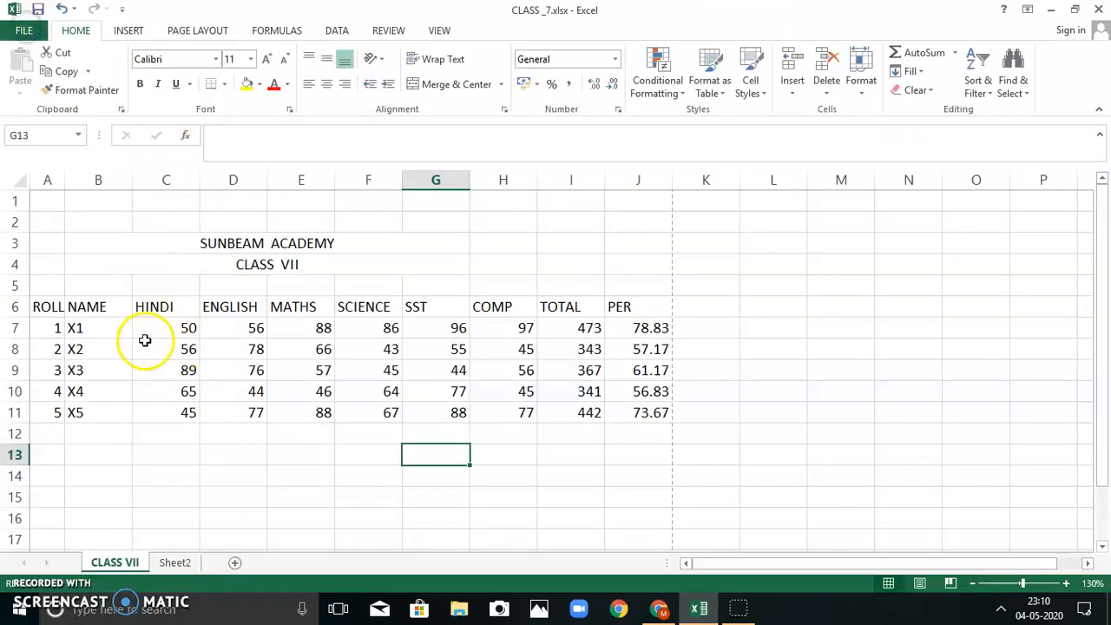
- Apply All Borders to the marksheet table in A6:J11
drag(37, 309, 637, 417)
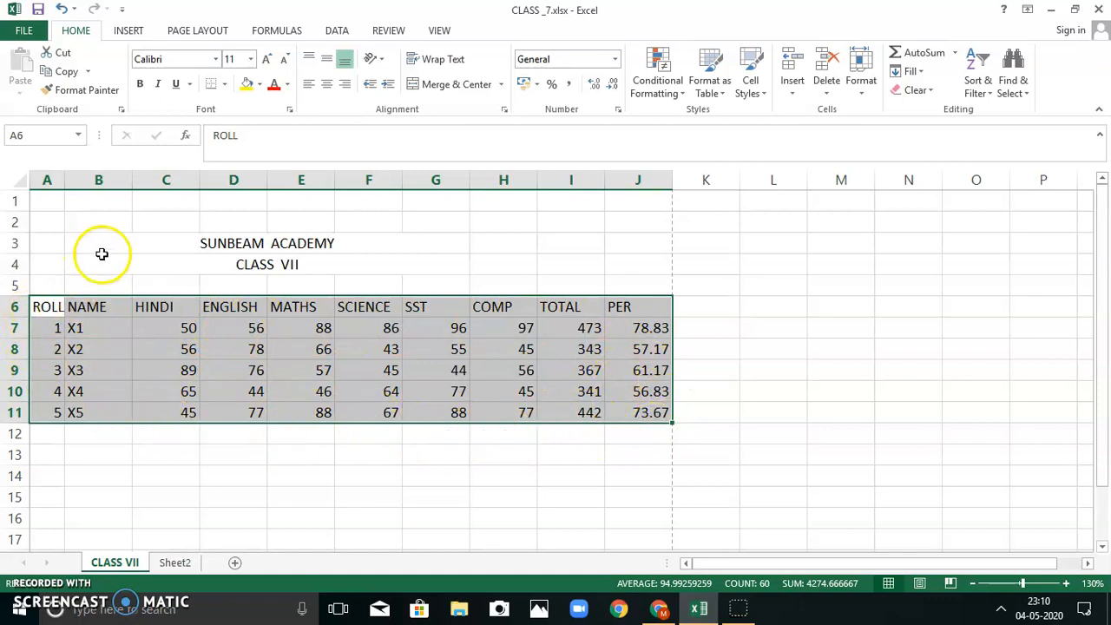
click(224, 84)
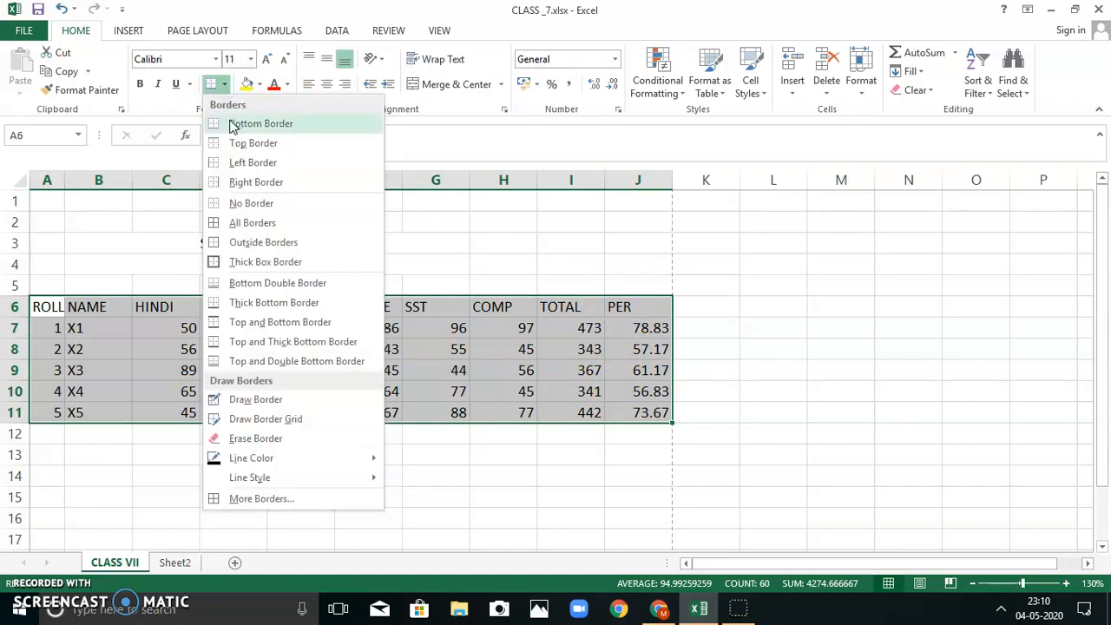
click(239, 224)
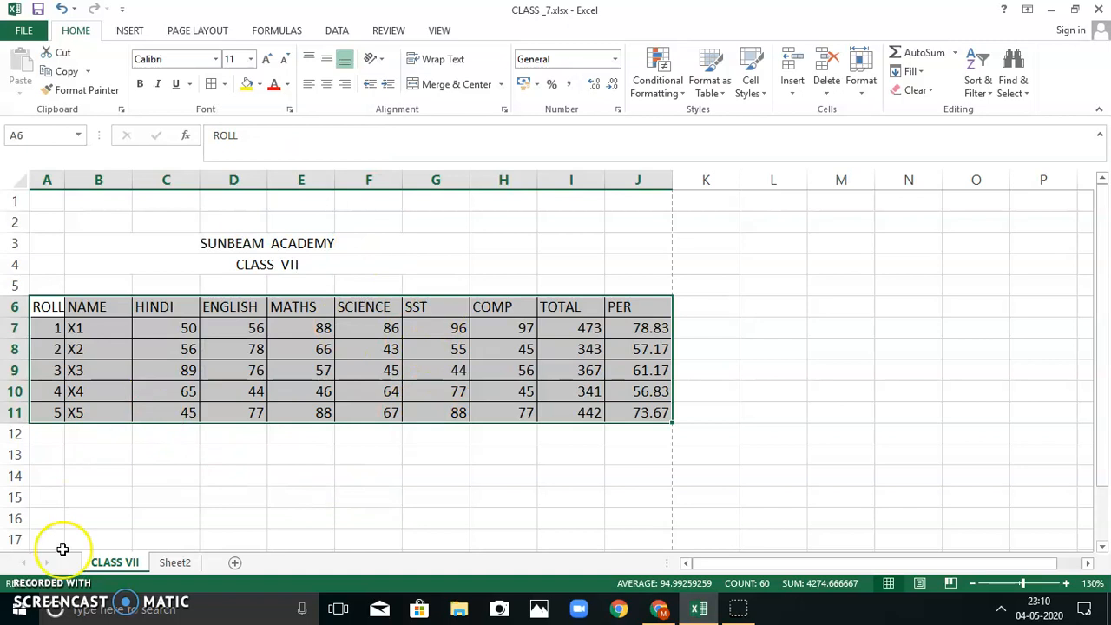
- Check the bordered table in the print preview and return to the worksheet
click(23, 30)
click(52, 224)
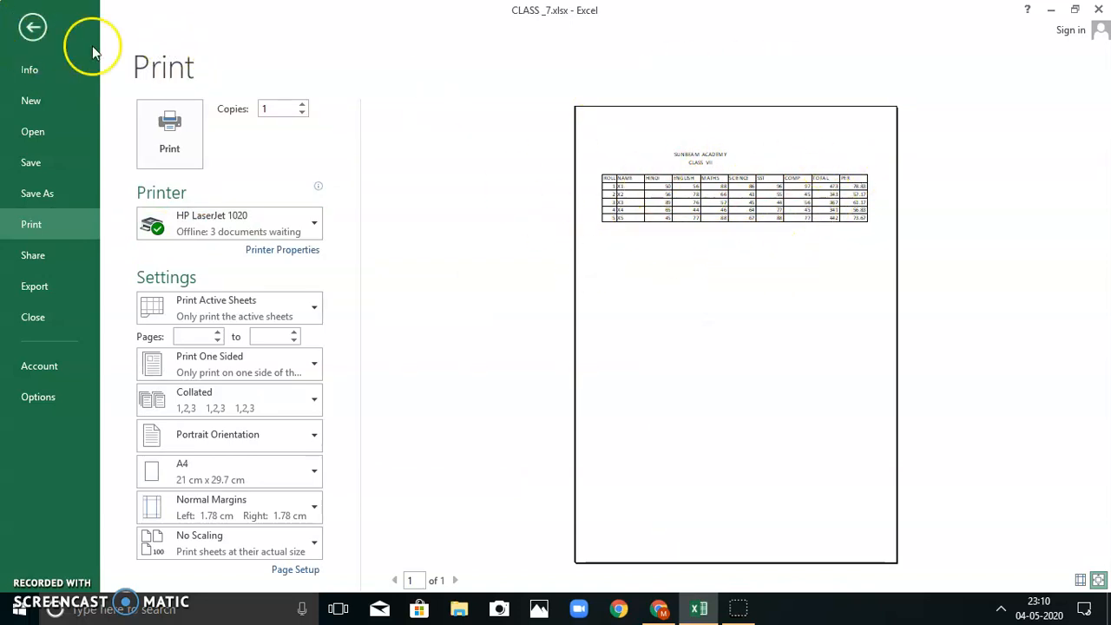
click(26, 29)
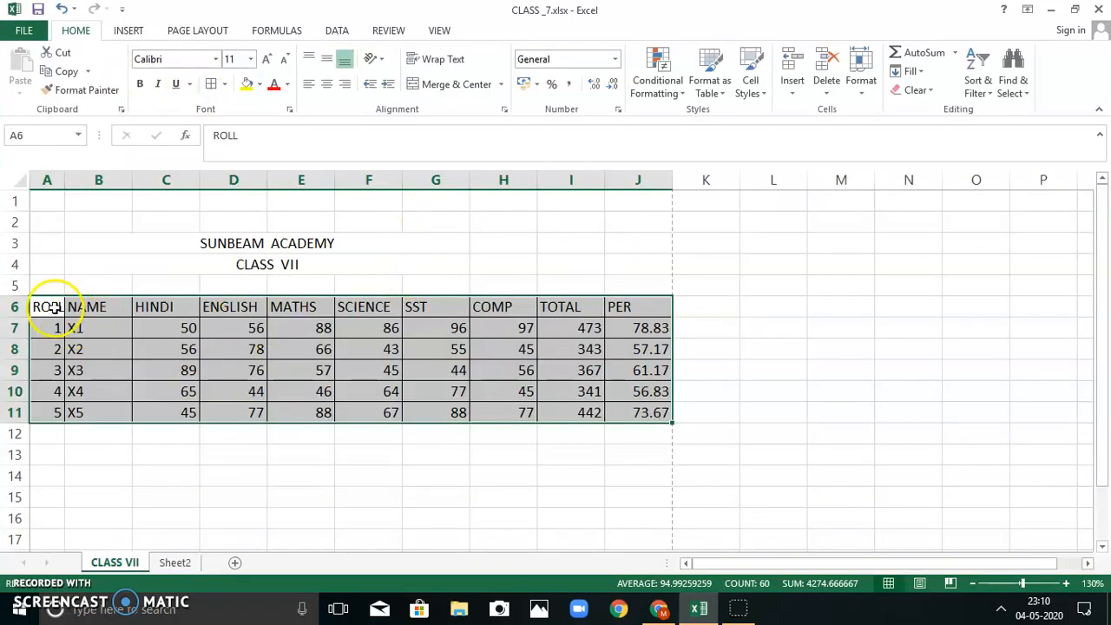
drag(54, 308, 642, 404)
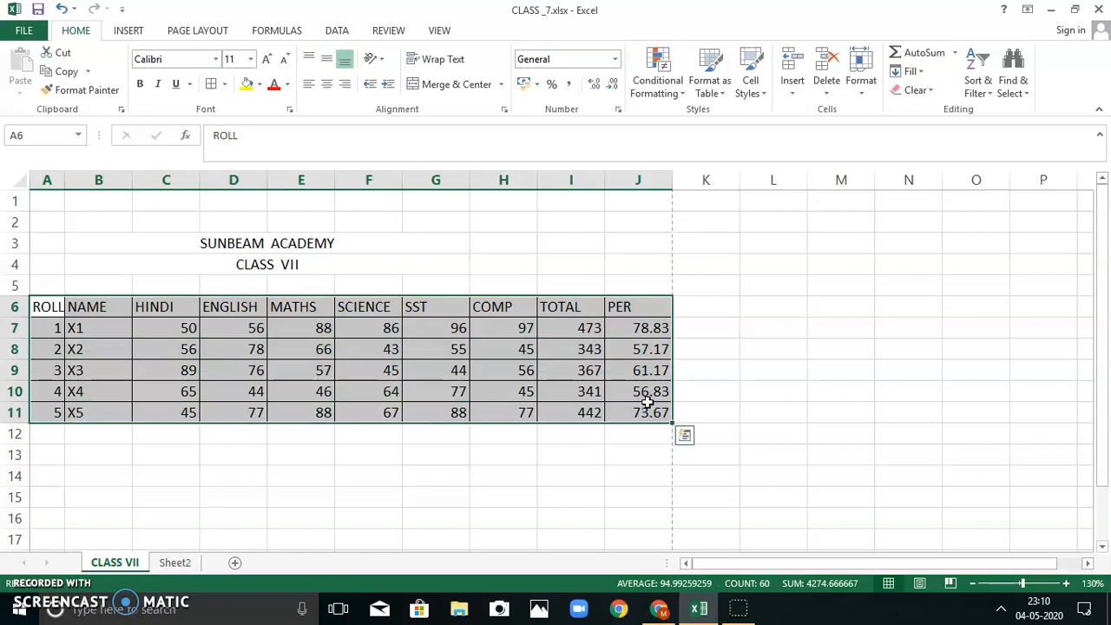
click(864, 87)
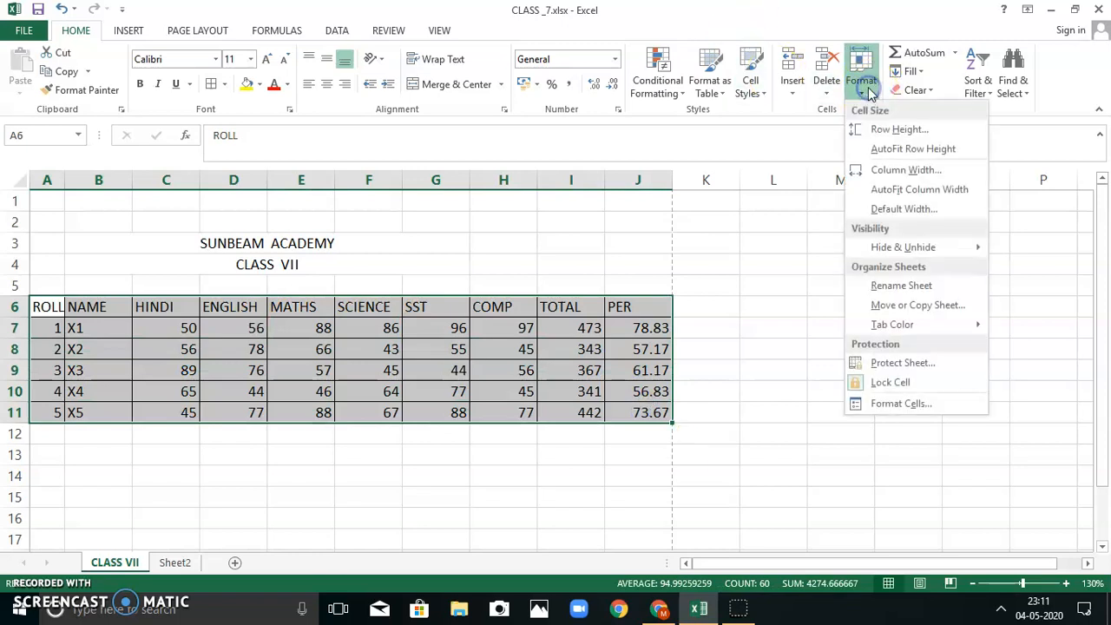
click(903, 130)
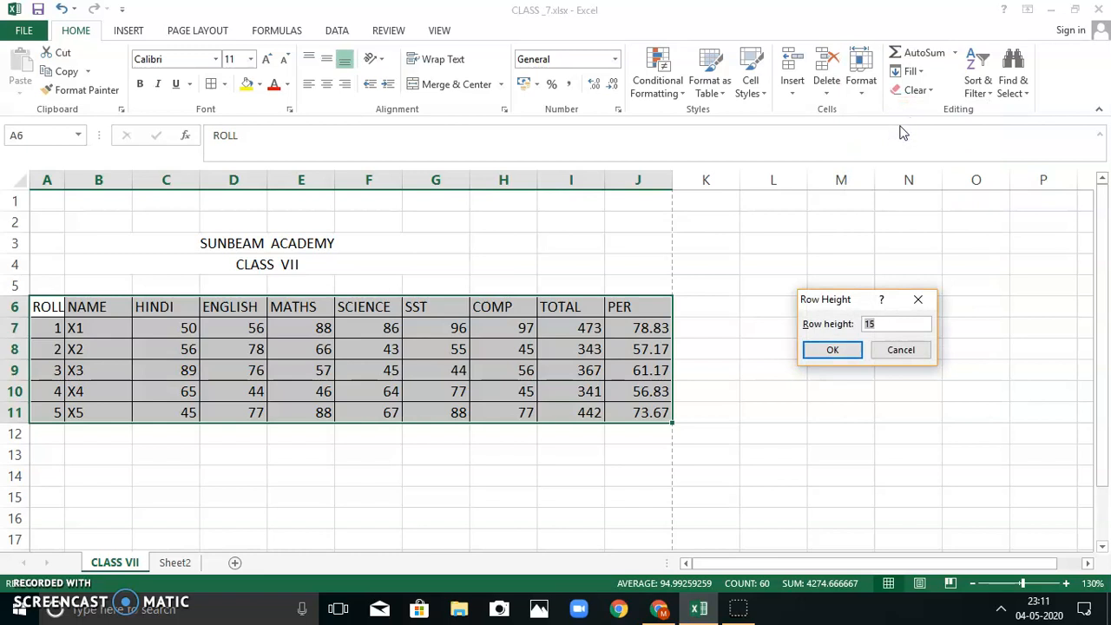
click(918, 300)
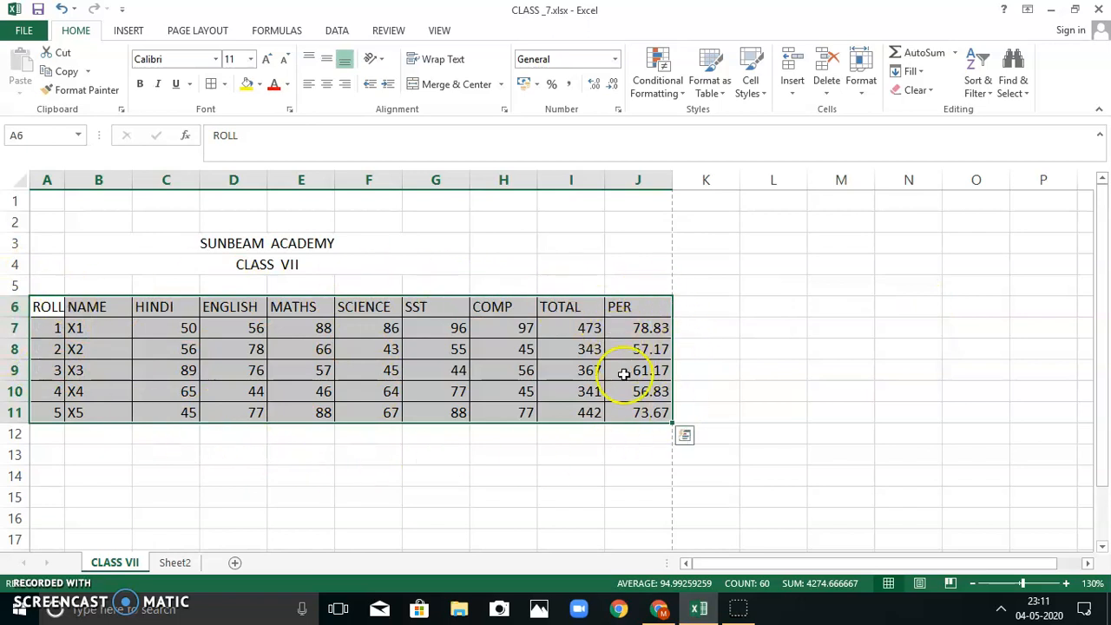
- Set the row height of the marksheet table A6:J11 to 25
drag(47, 317, 644, 414)
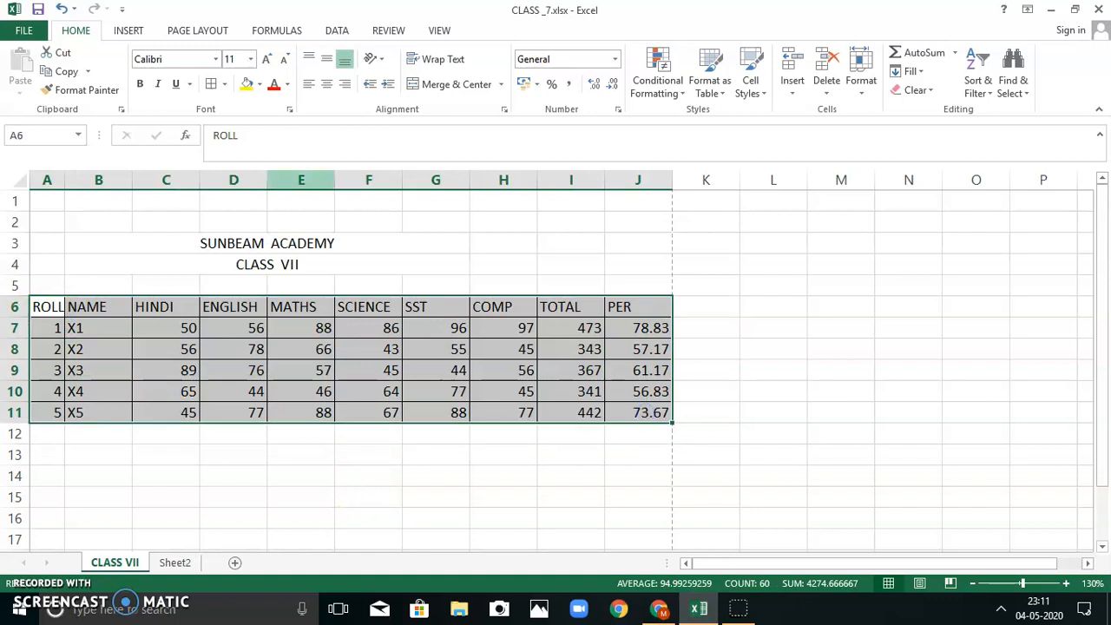
click(861, 87)
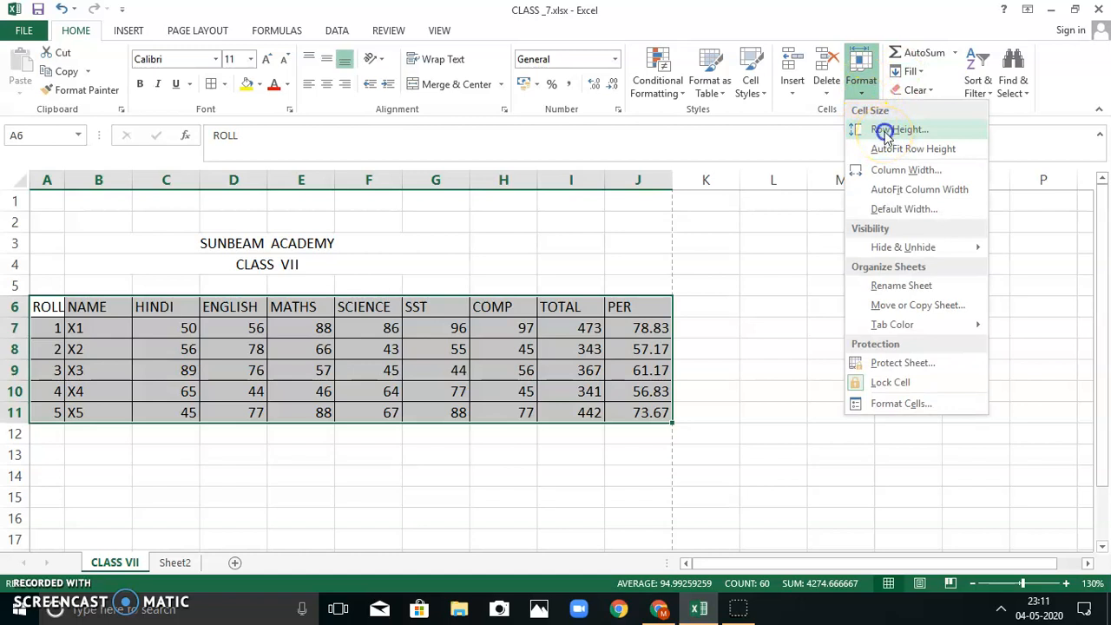
click(885, 130)
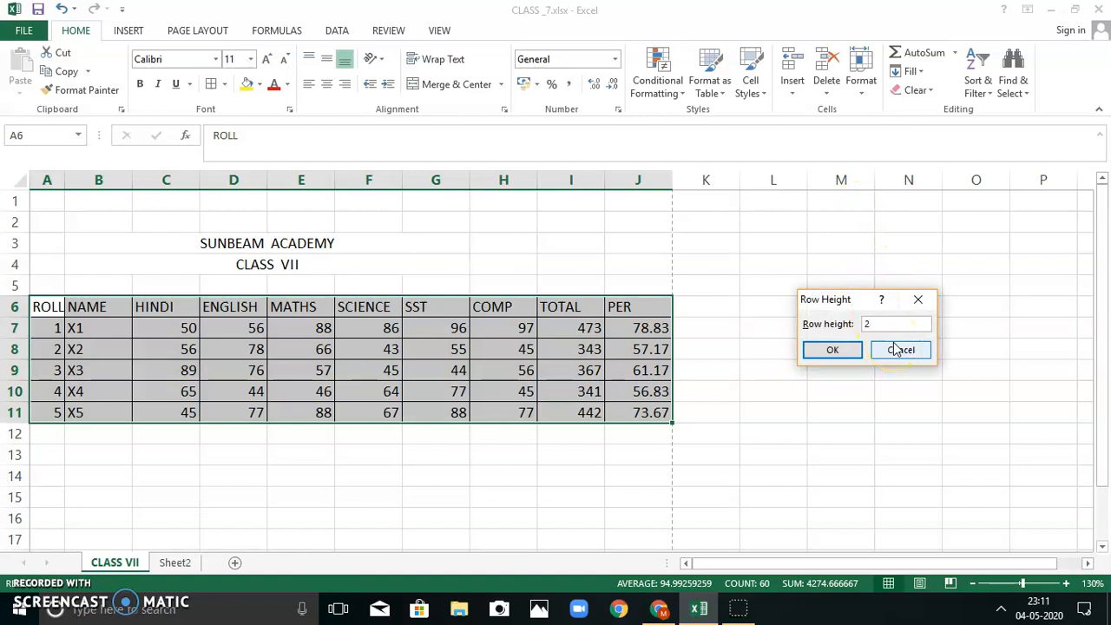
text(25)
click(832, 350)
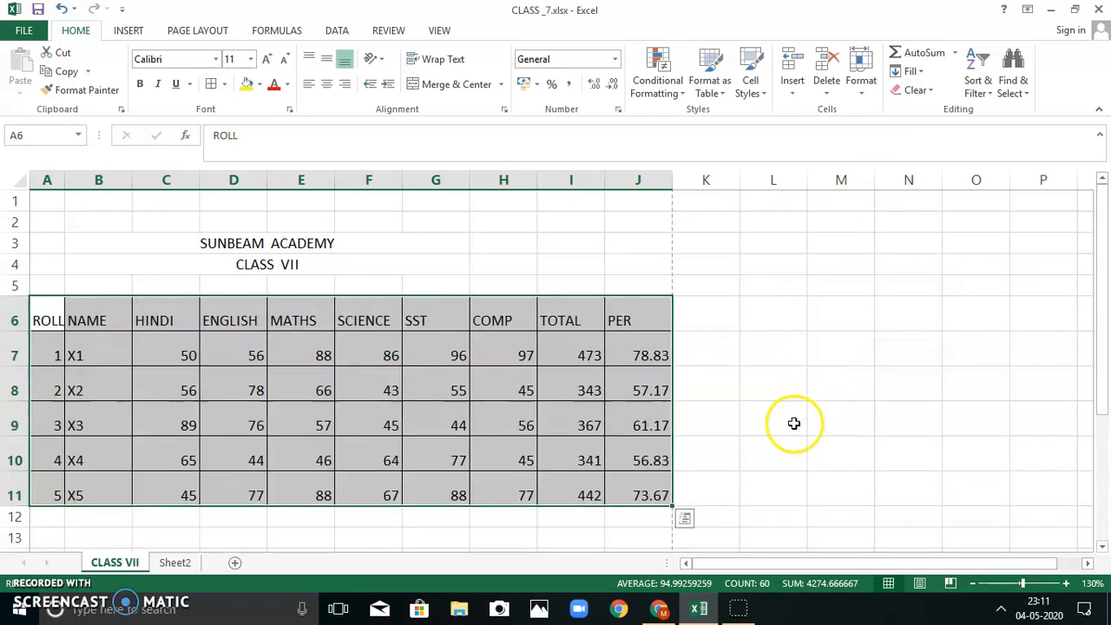
click(793, 423)
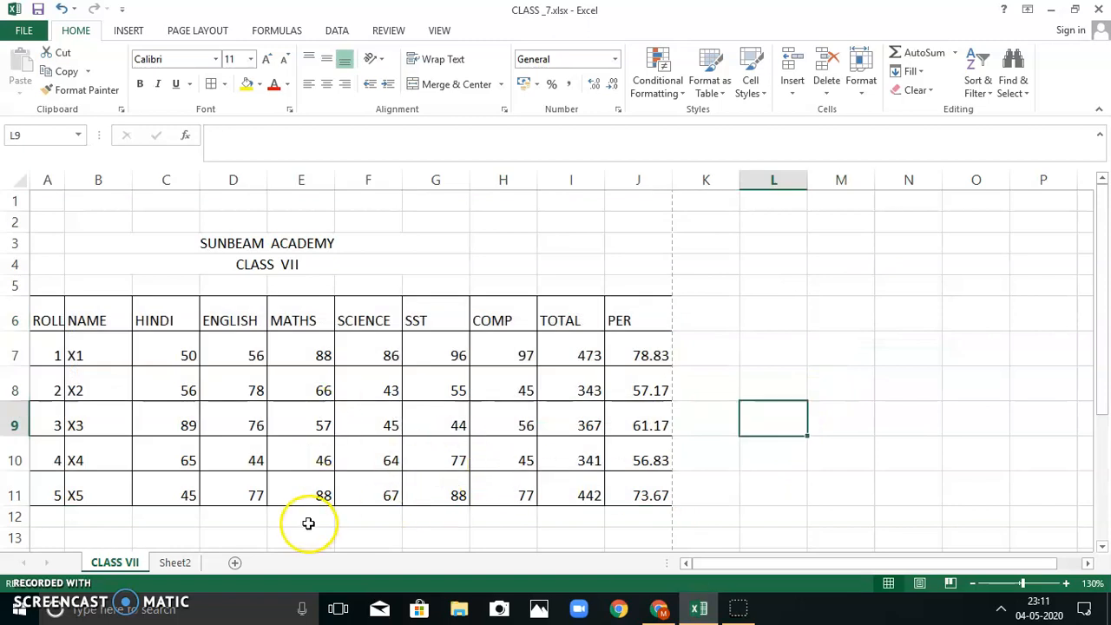
- Check the marksheet's new row heights in the print preview and return to the worksheet
click(24, 30)
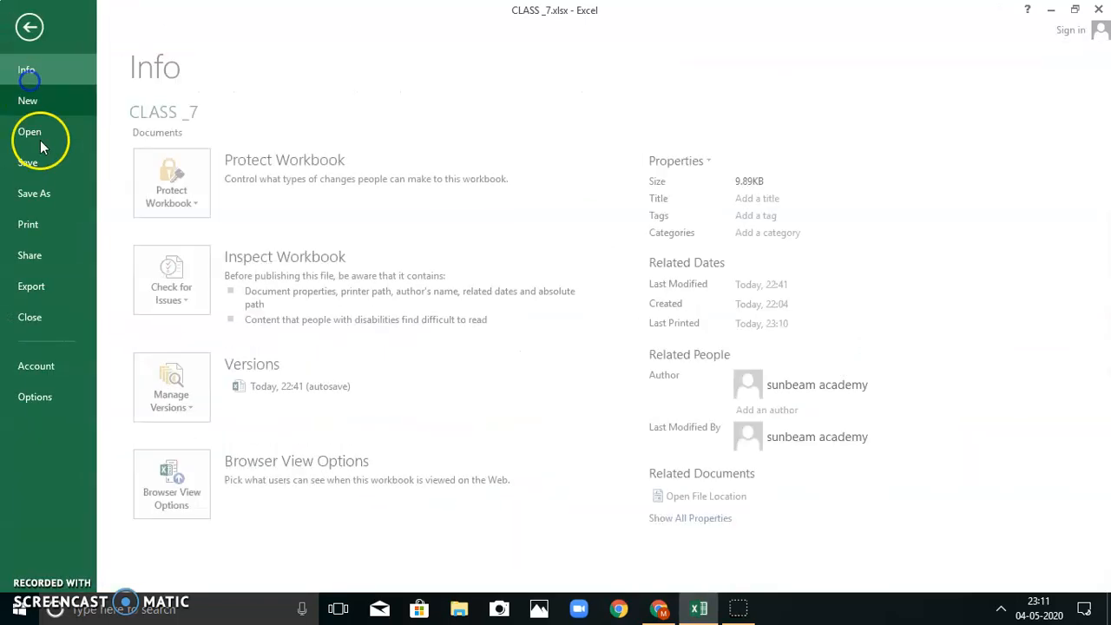
click(51, 224)
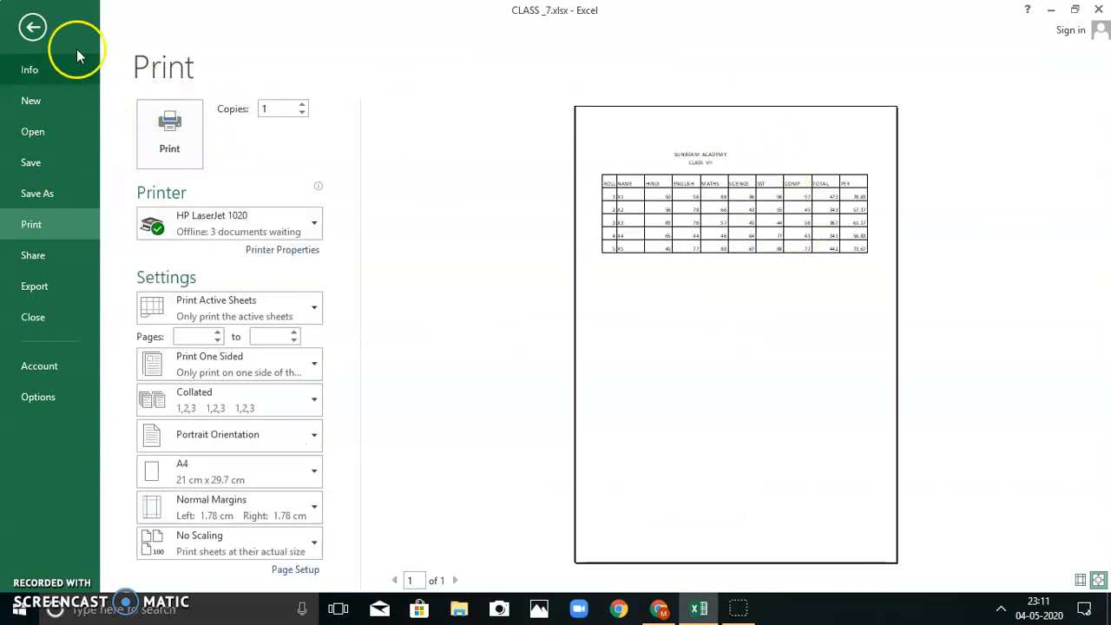
click(32, 27)
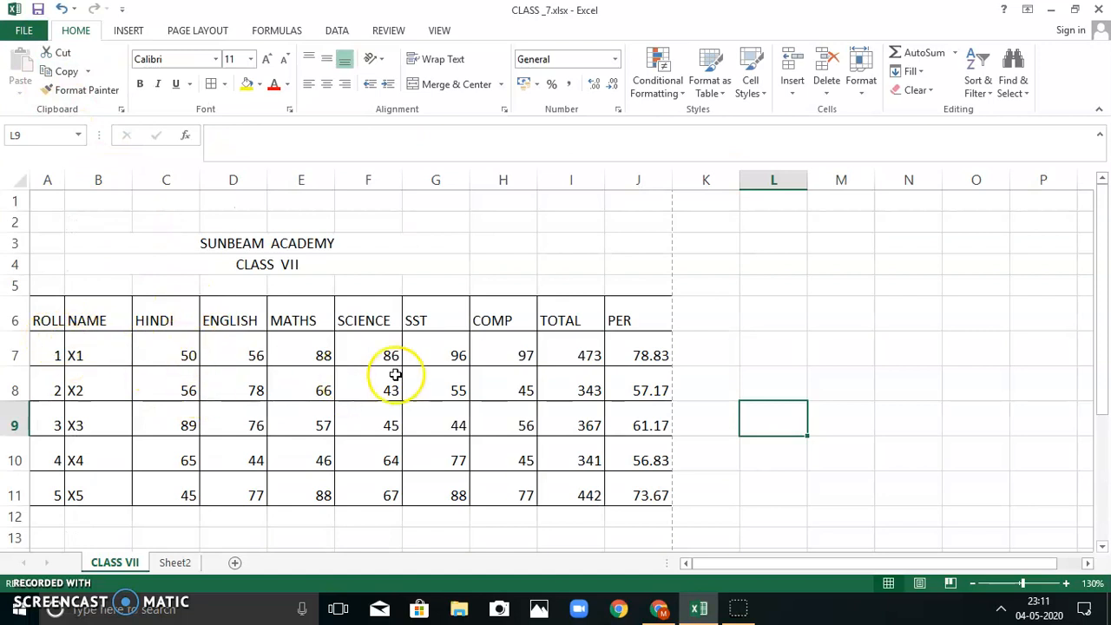
- Center all entries of the marksheet table A6:J11 horizontally
drag(79, 355, 74, 494)
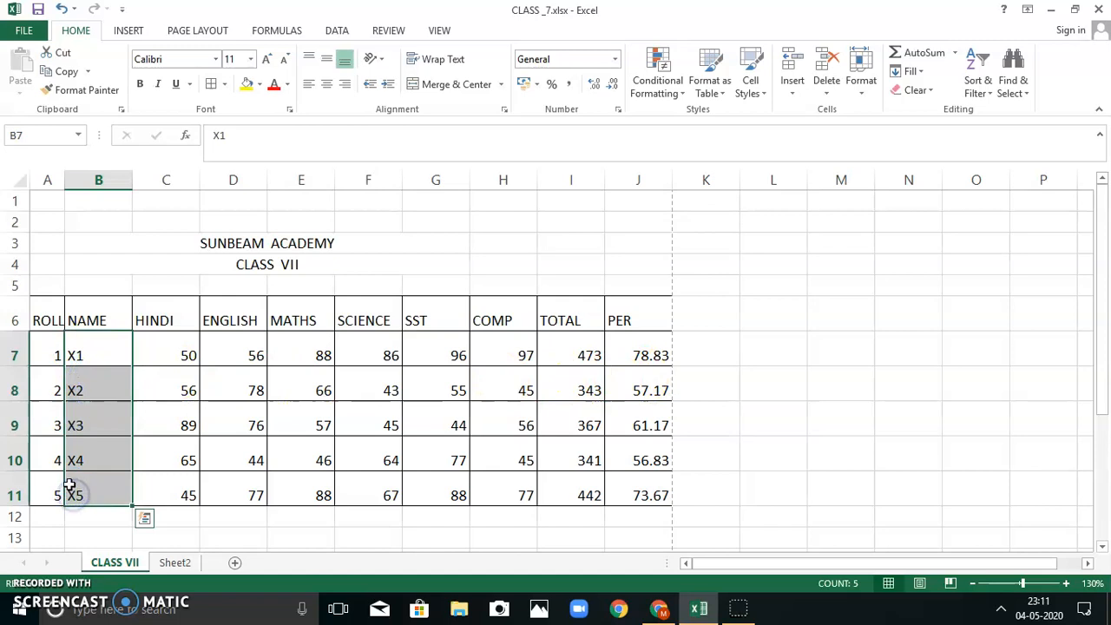
drag(178, 355, 181, 497)
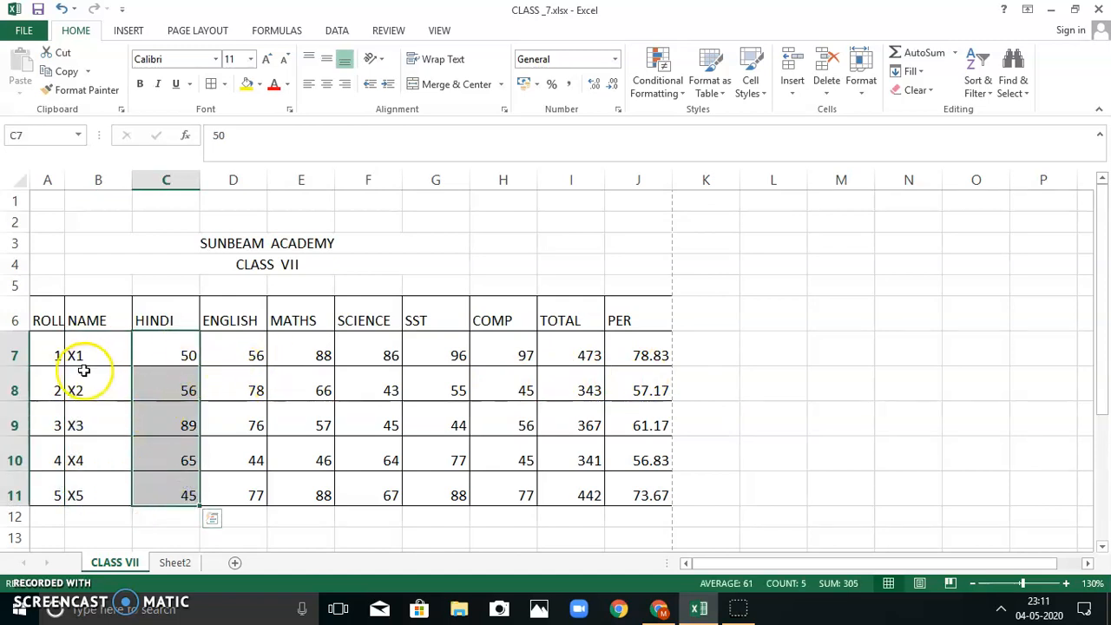
drag(36, 326, 651, 500)
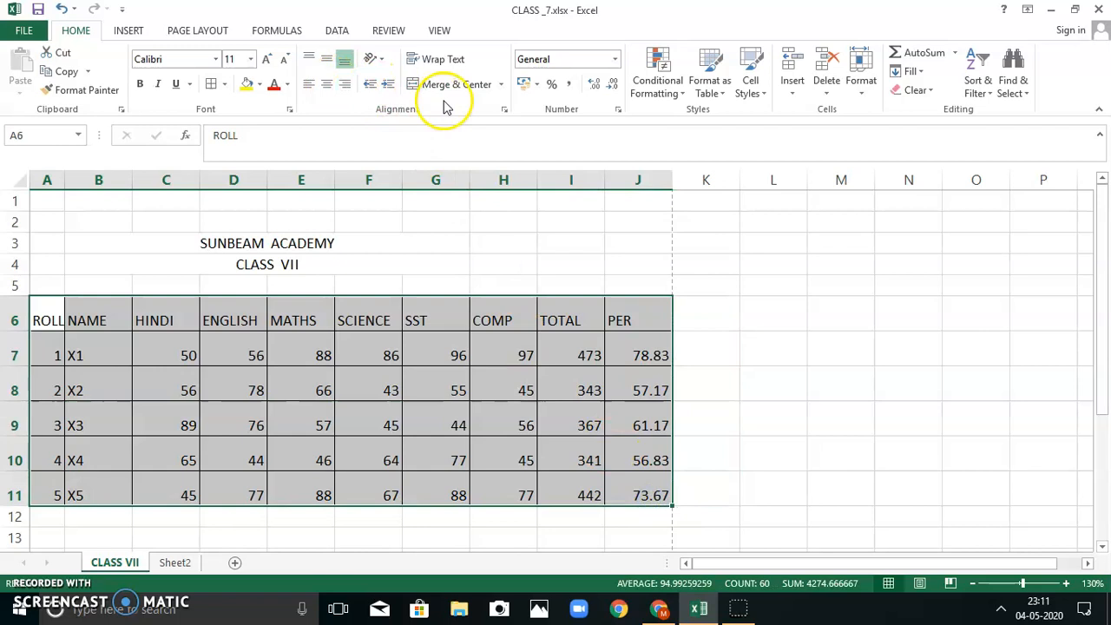
click(327, 84)
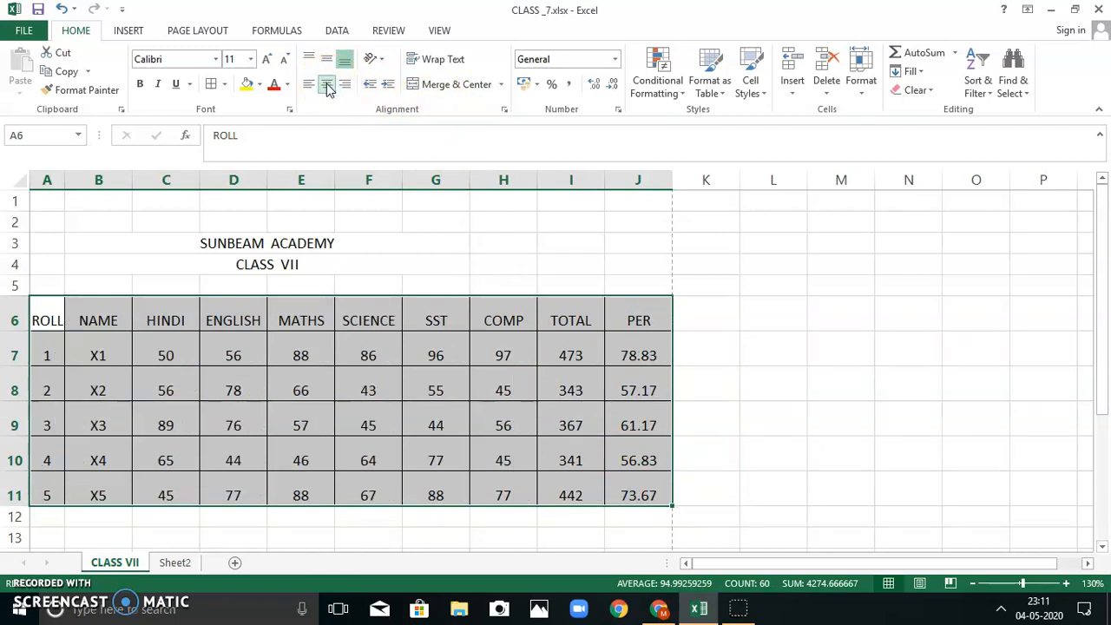
click(379, 261)
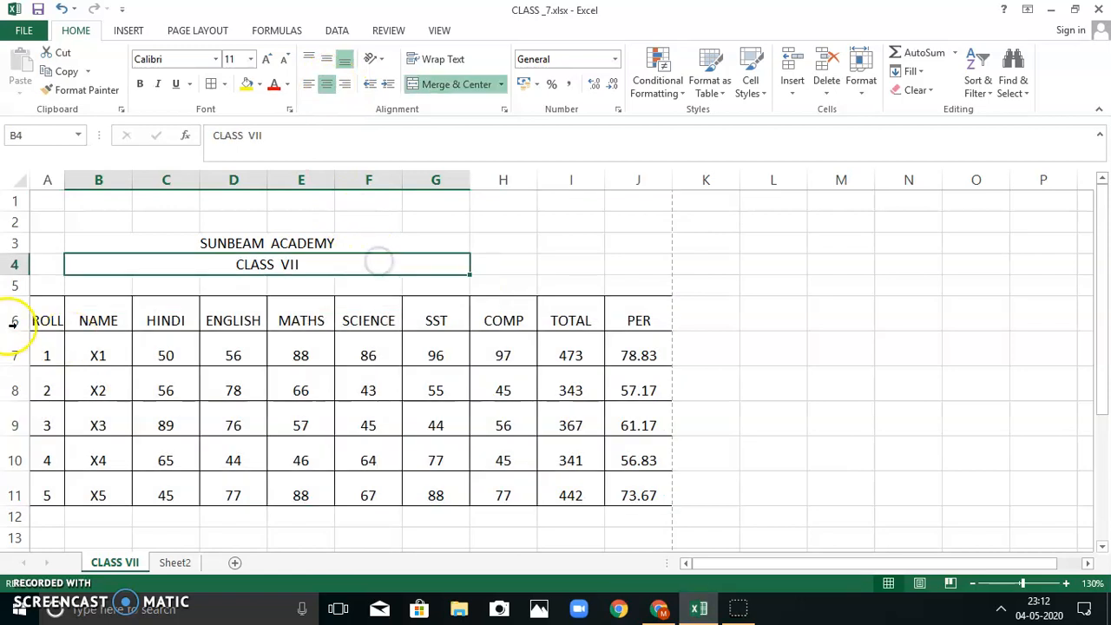
- Make the header row A6:J6 and the two title rows SUNBEAM ACADEMY and CLASS VII bold
drag(44, 316, 640, 315)
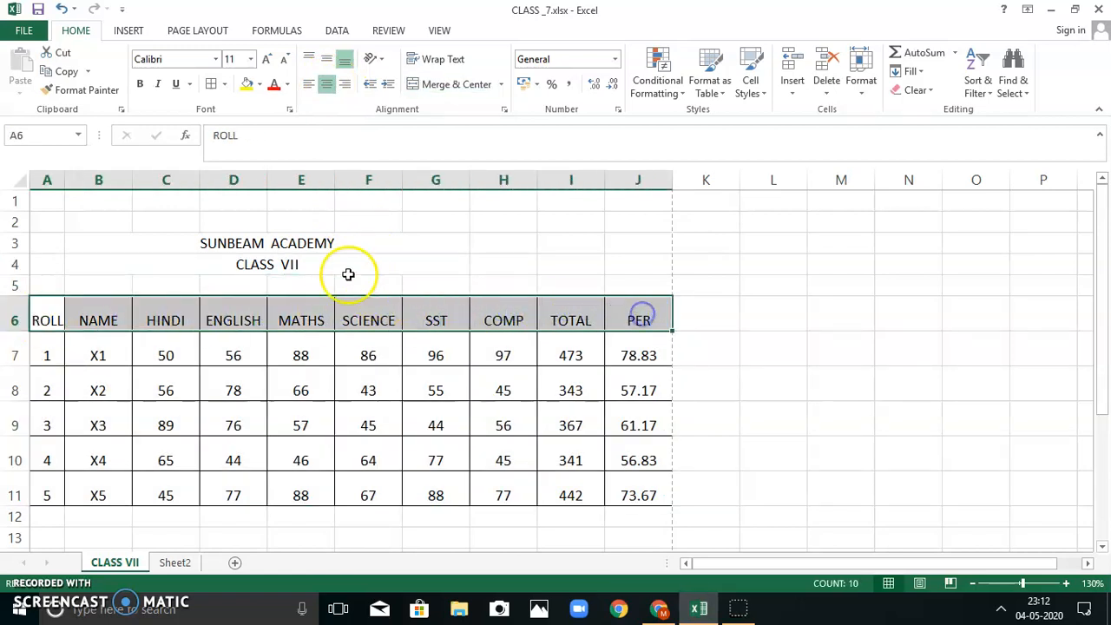
click(141, 84)
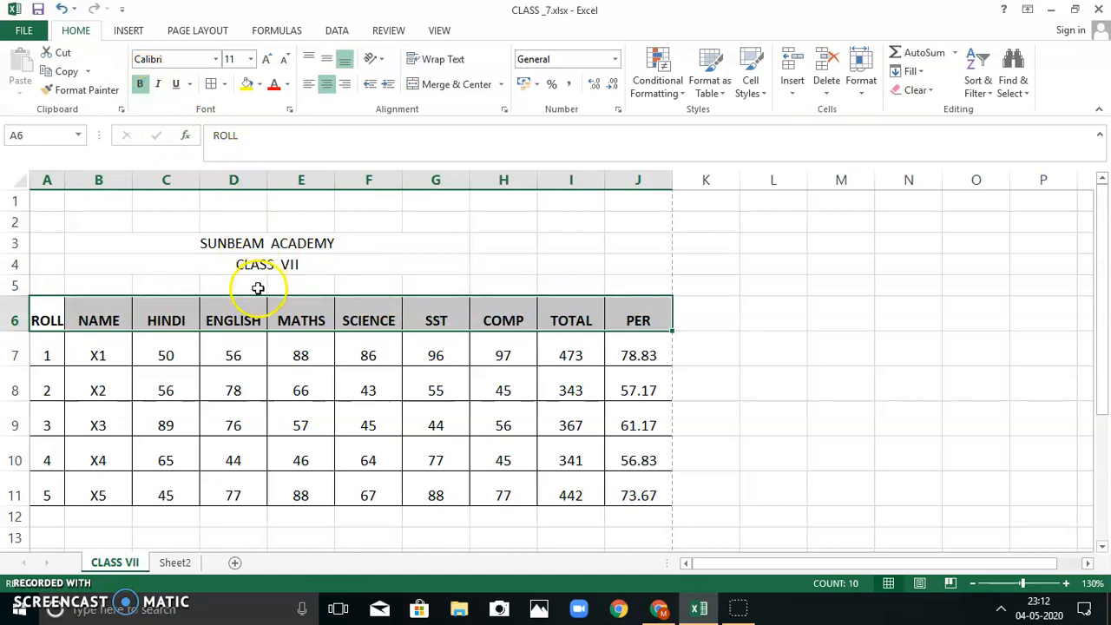
drag(194, 243, 269, 265)
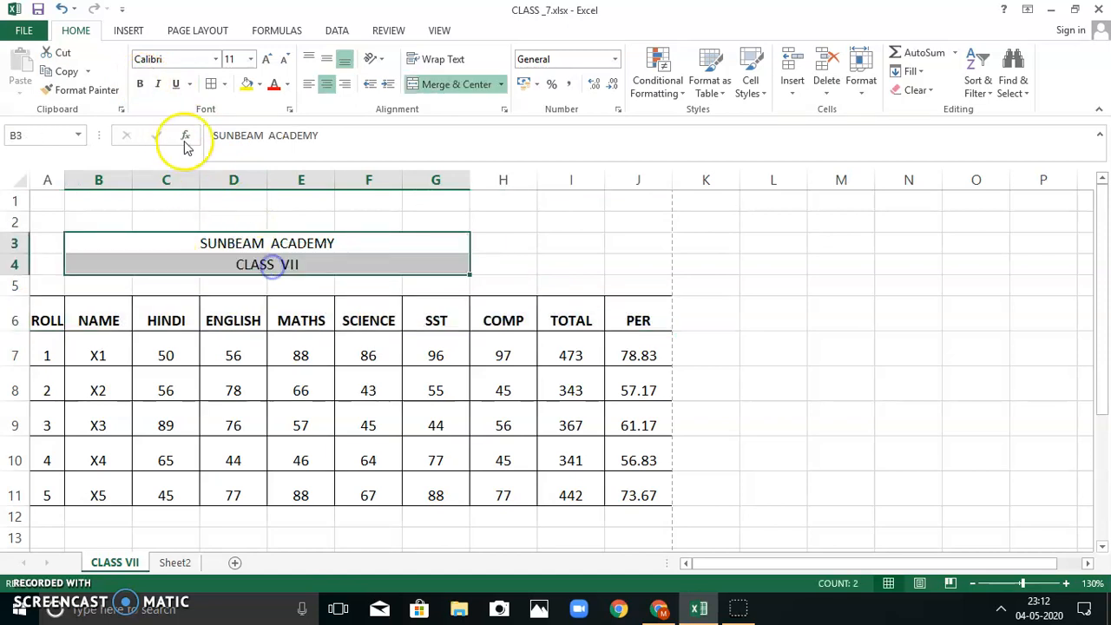
click(140, 83)
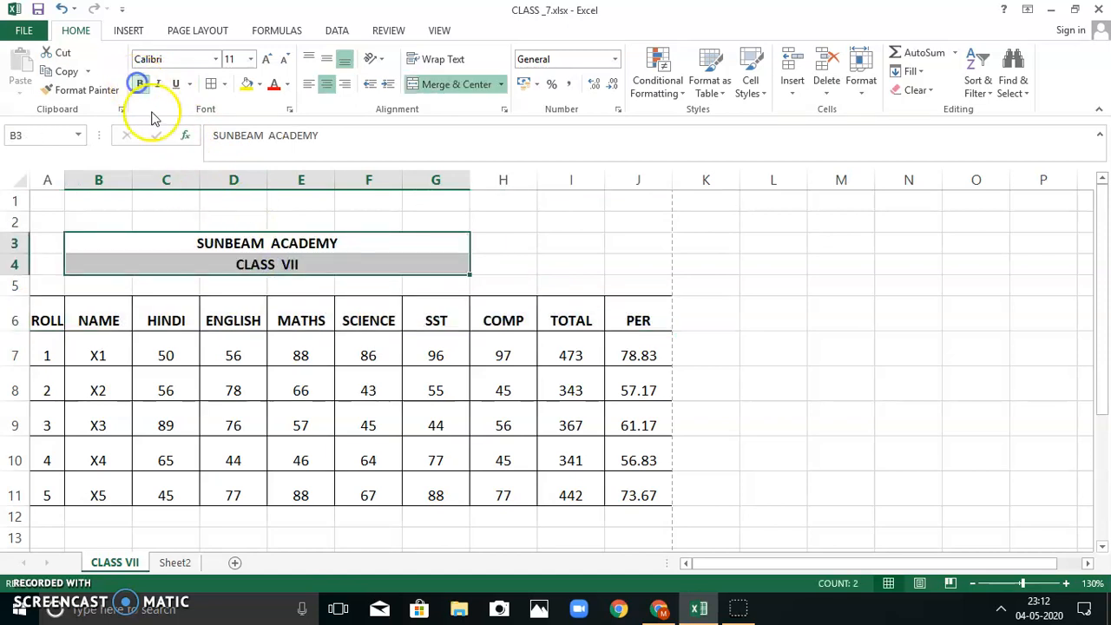
- Set the font size of the titles SUNBEAM ACADEMY and CLASS VII to 16
click(250, 61)
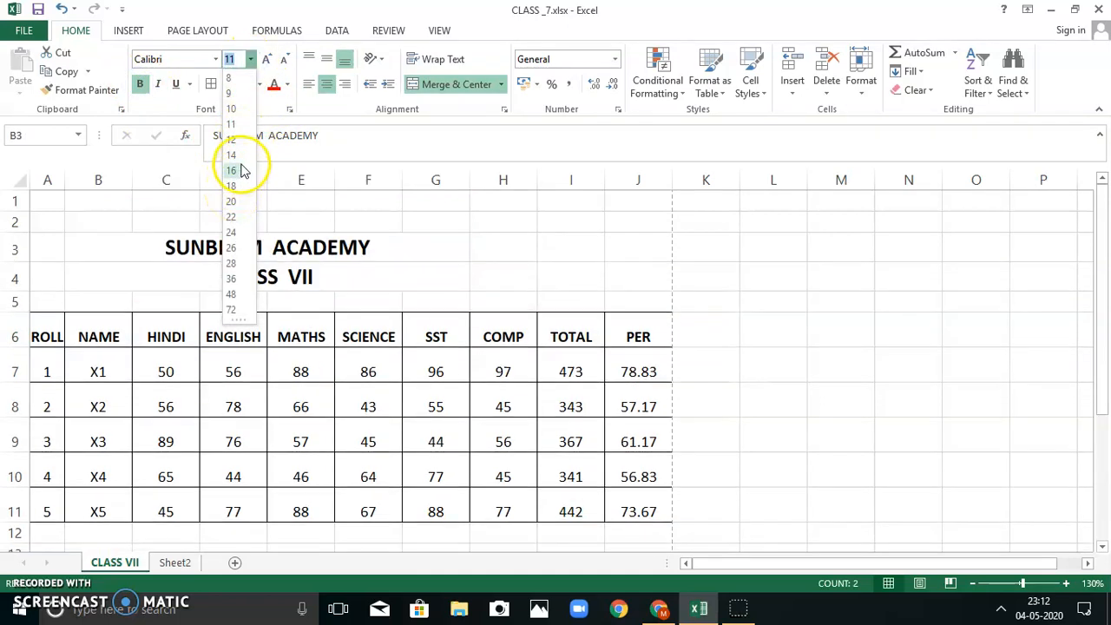
click(240, 168)
click(528, 245)
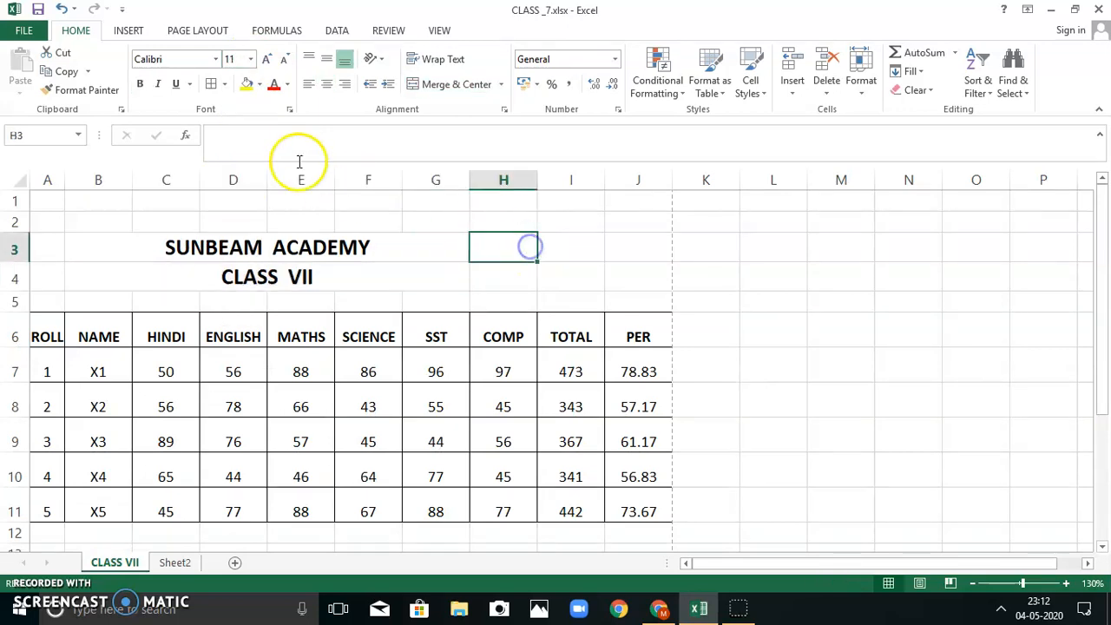
- Check the formatted titles and centered table in the print preview and return to the worksheet
click(34, 38)
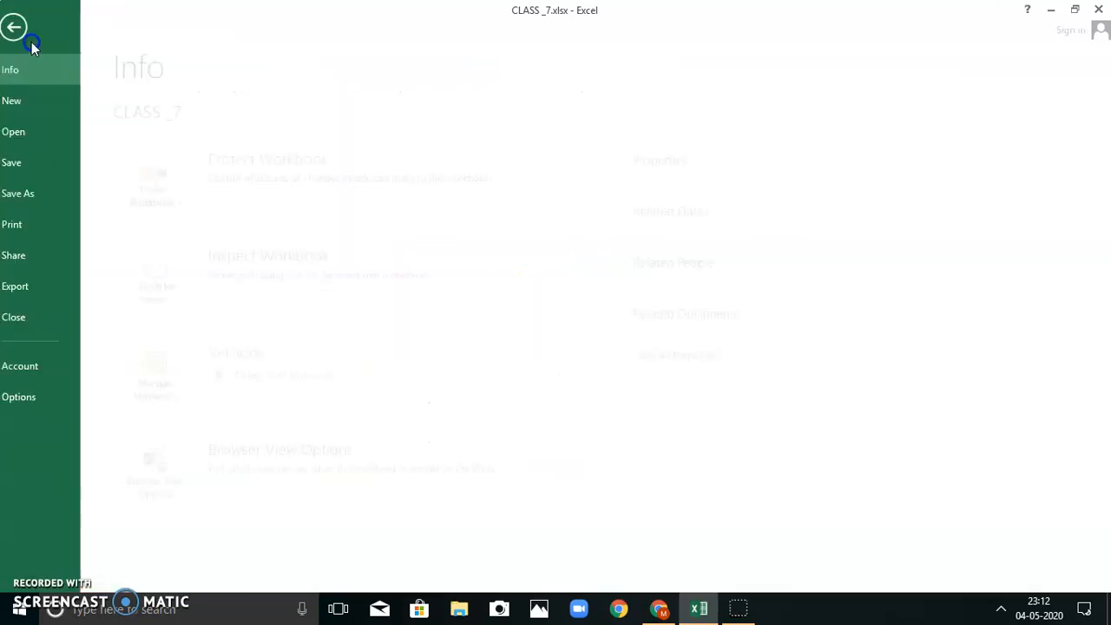
click(47, 221)
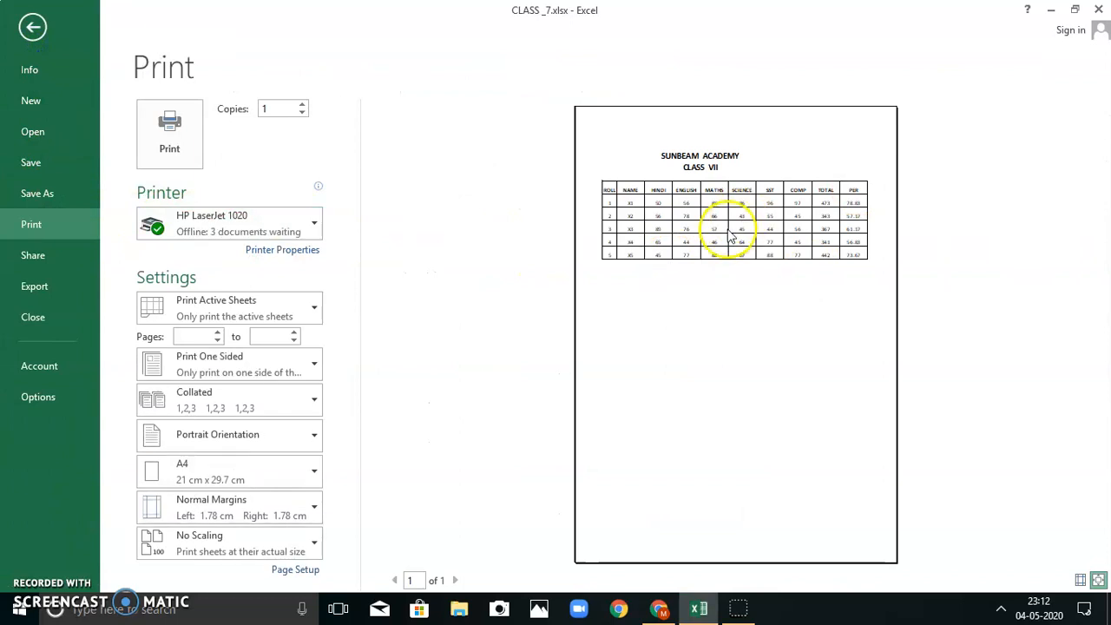
click(32, 27)
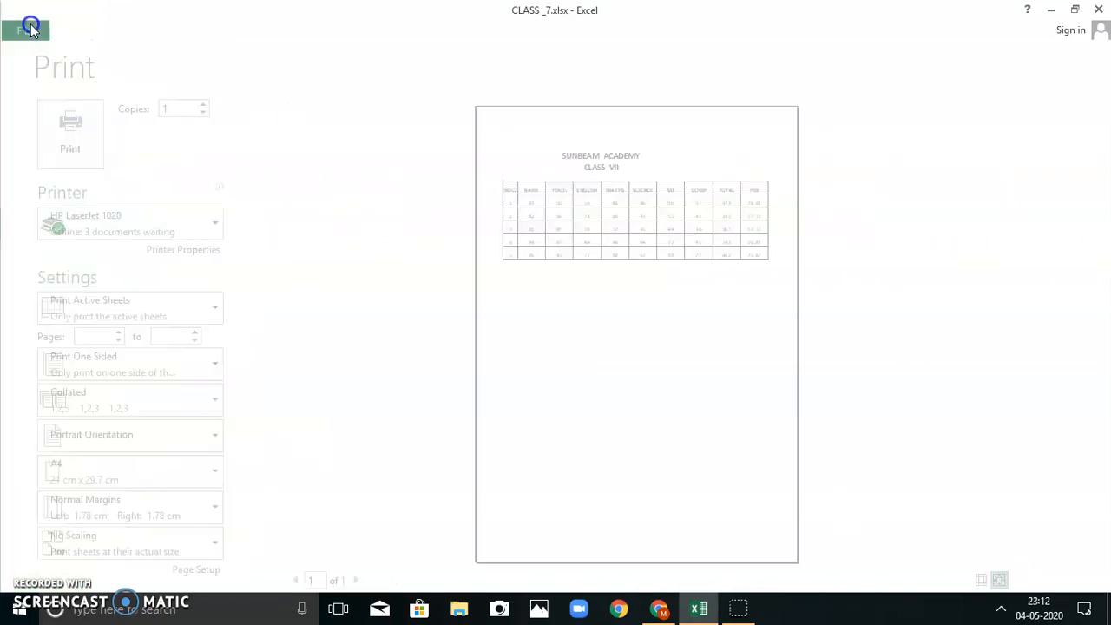